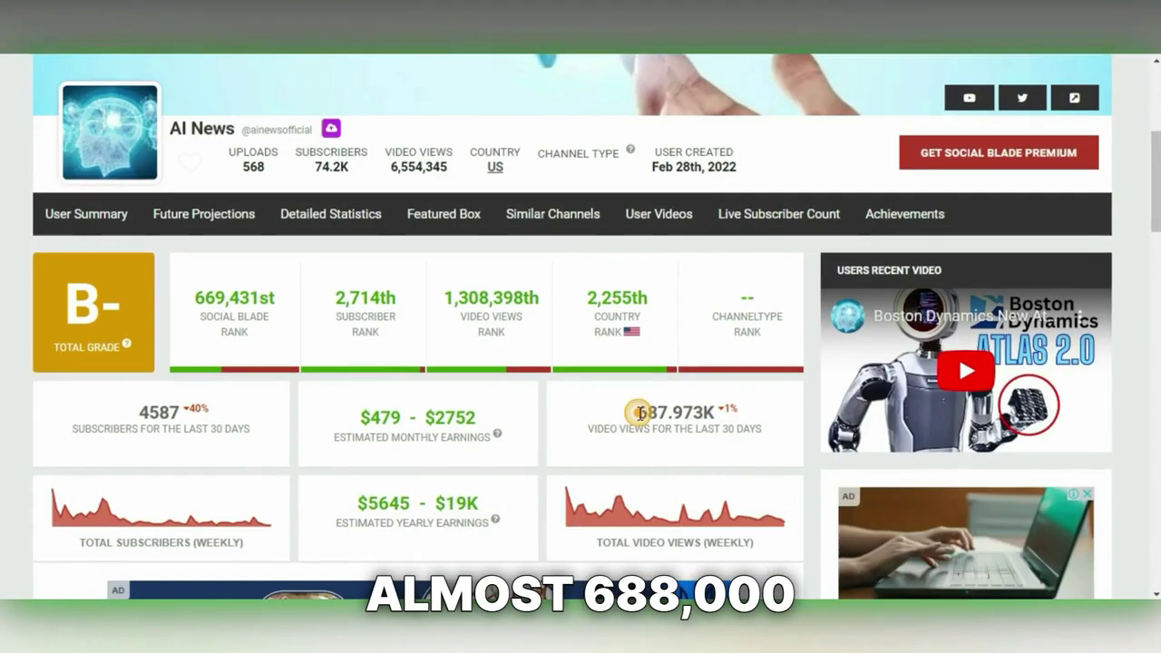
Highlight the 30-day views and monthly earnings figures, then open the account's full channel list.
{"action": "left_click_drag", "start_coordinate": [625, 406], "coordinate": [707, 408]}
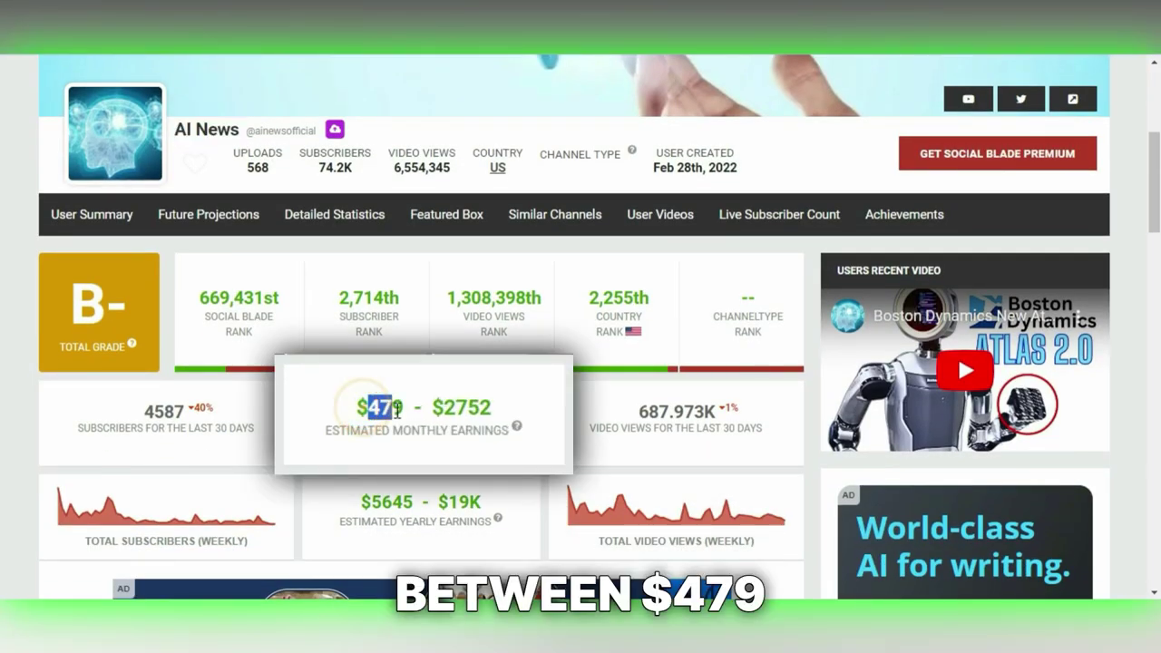
{"action": "left_click_drag", "start_coordinate": [396, 410], "coordinate": [423, 413]}
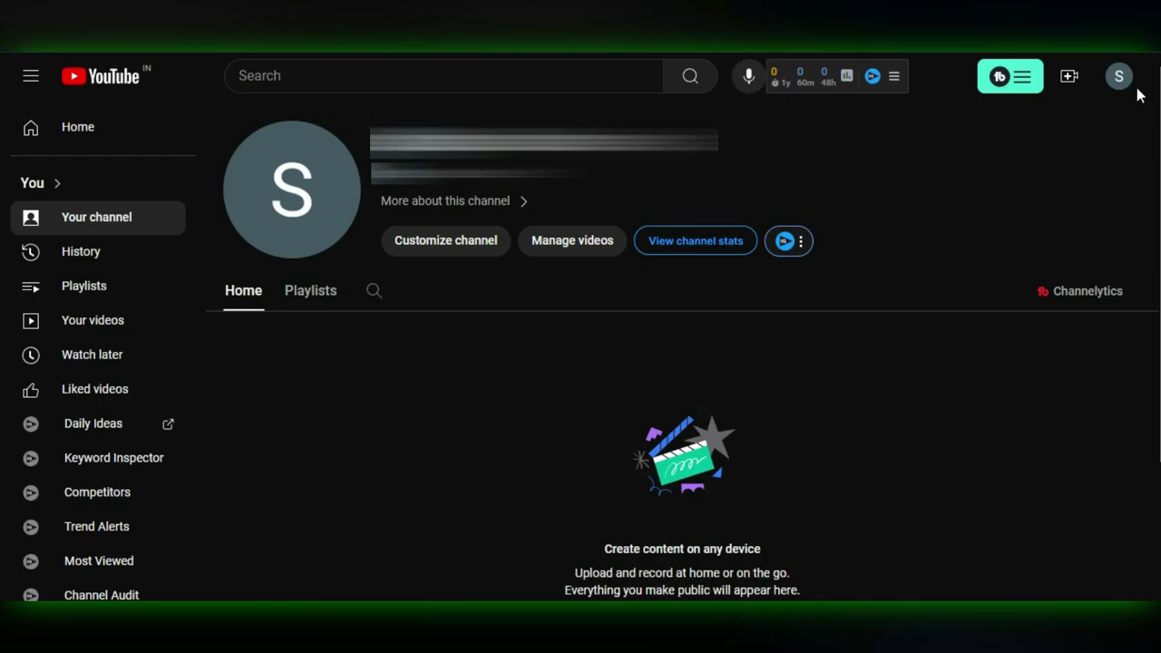
{"action": "left_click", "coordinate": [1120, 77]}
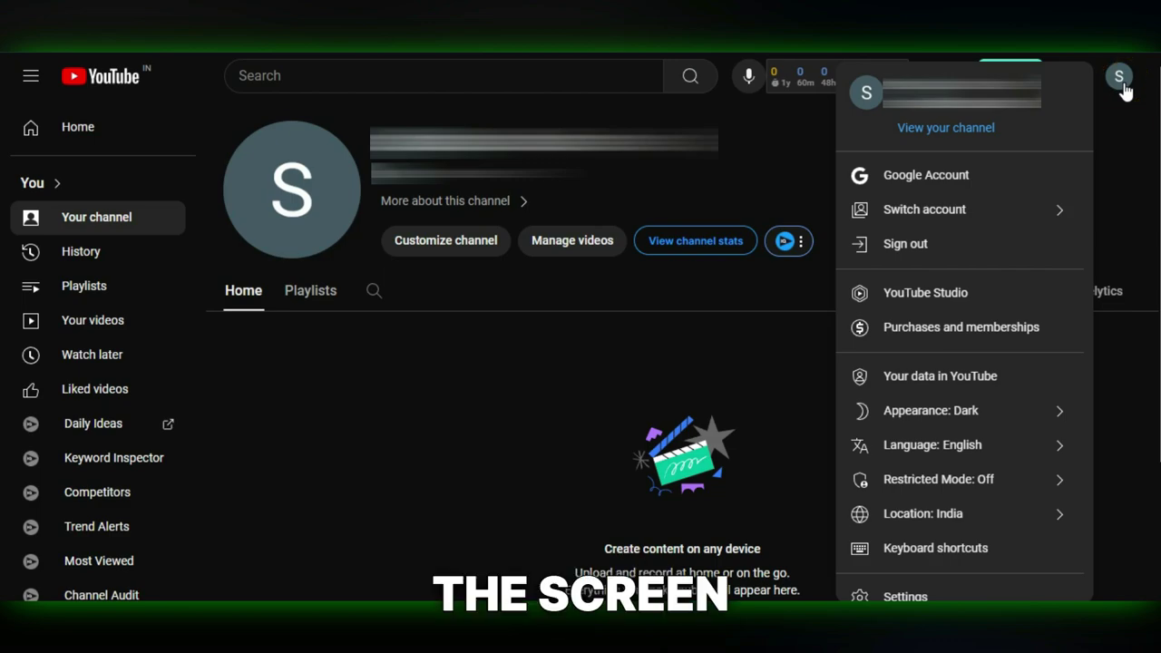
{"action": "left_click", "coordinate": [912, 214]}
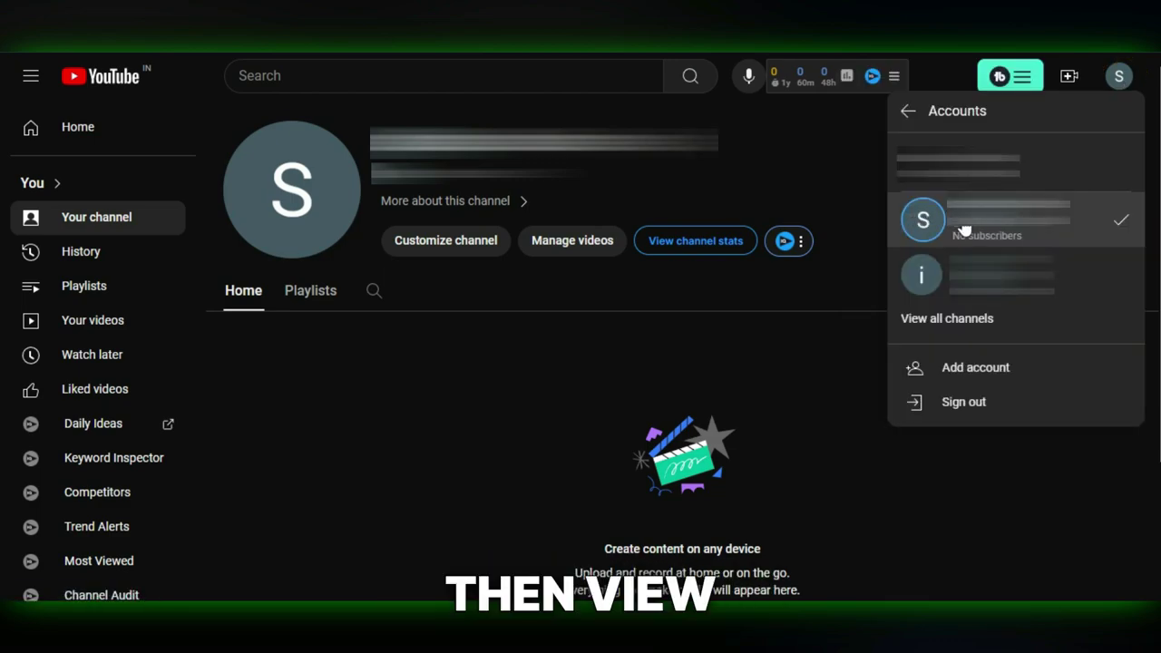
{"action": "left_click", "coordinate": [934, 319]}
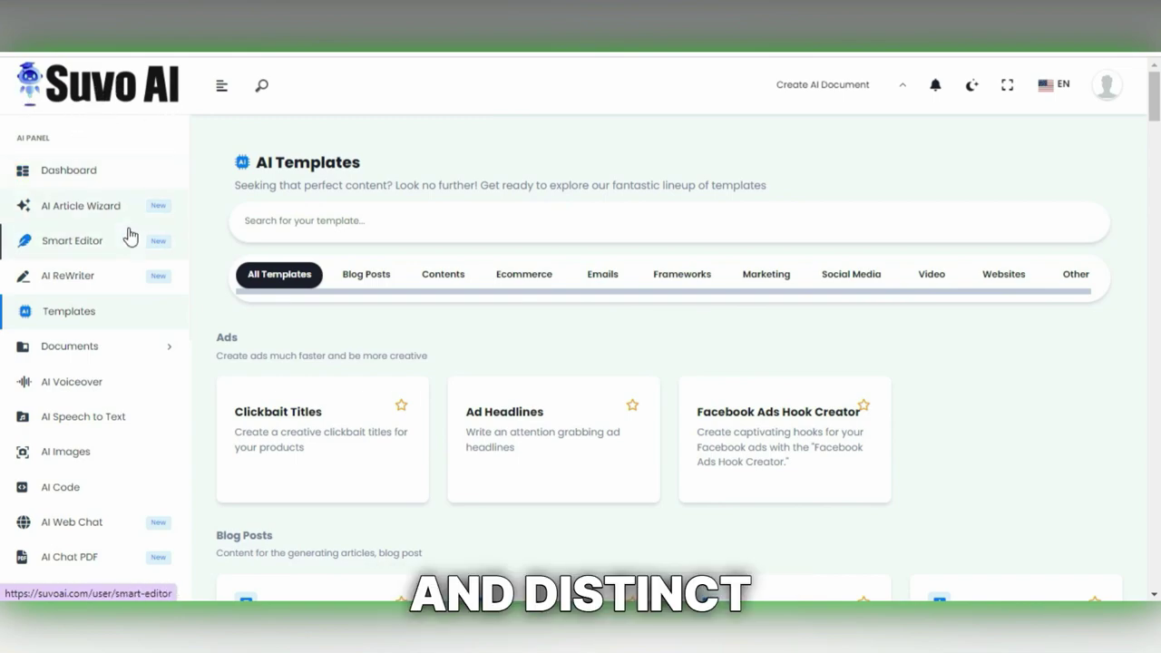
Ask the Jarvis writing tutor for YouTube news channel names and select 'Insight Informer'.
{"action": "scroll", "coordinate": [84, 442], "scroll_direction": "down", "scroll_amount": 2}
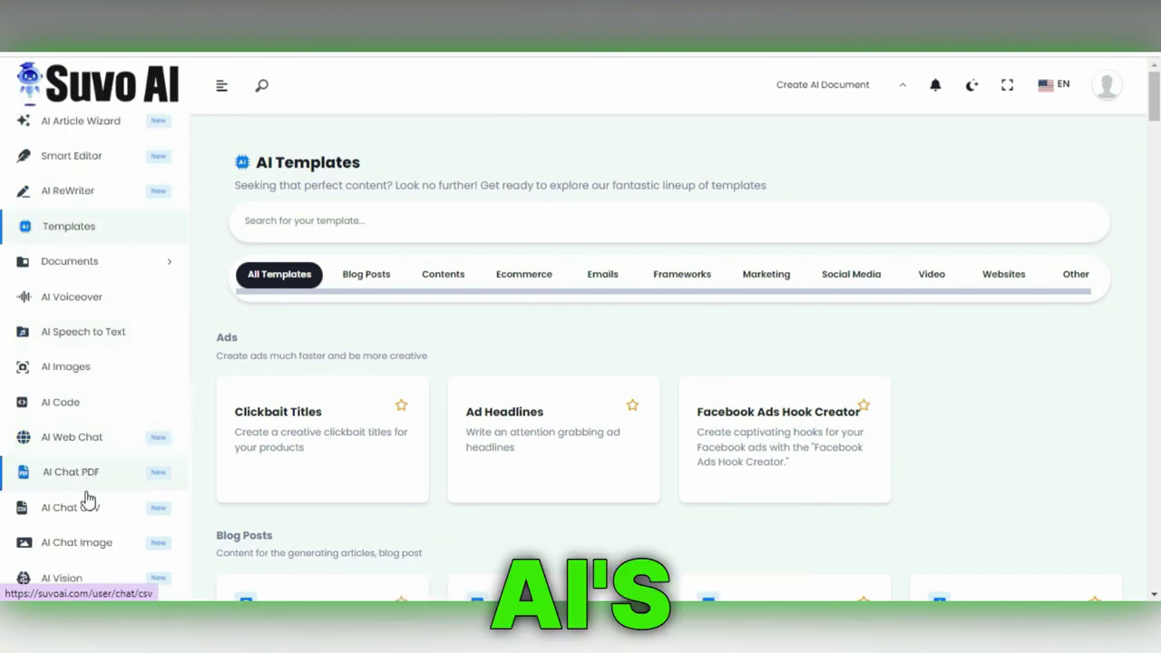
{"action": "scroll", "coordinate": [88, 499], "scroll_direction": "down", "scroll_amount": 2}
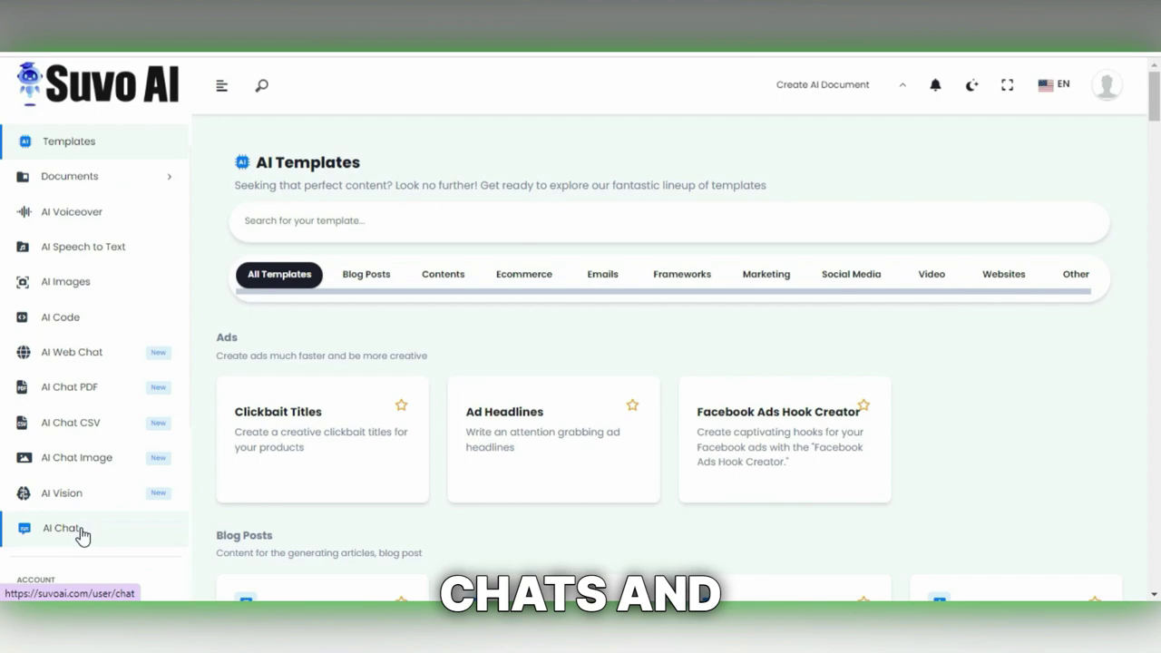
{"action": "scroll", "coordinate": [471, 526], "scroll_direction": "down", "scroll_amount": 3}
{"action": "scroll", "coordinate": [708, 525], "scroll_direction": "down", "scroll_amount": 1}
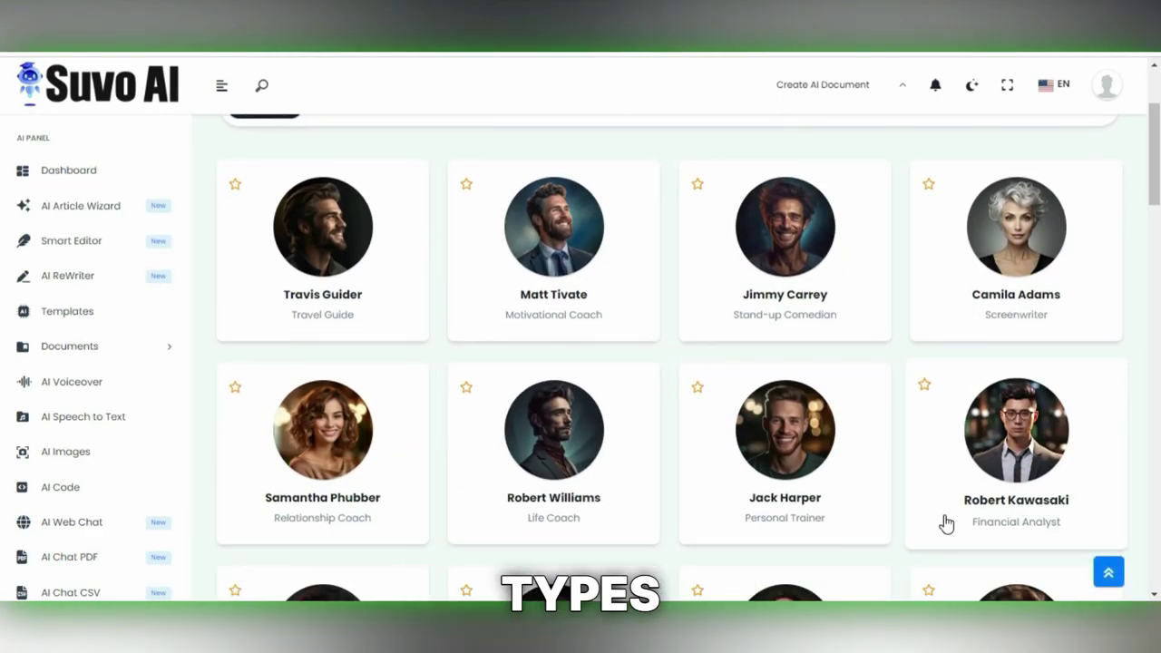
{"action": "scroll", "coordinate": [946, 523], "scroll_direction": "down", "scroll_amount": 2}
{"action": "scroll", "coordinate": [946, 523], "scroll_direction": "down", "scroll_amount": 1}
{"action": "scroll", "coordinate": [946, 523], "scroll_direction": "down", "scroll_amount": 5}
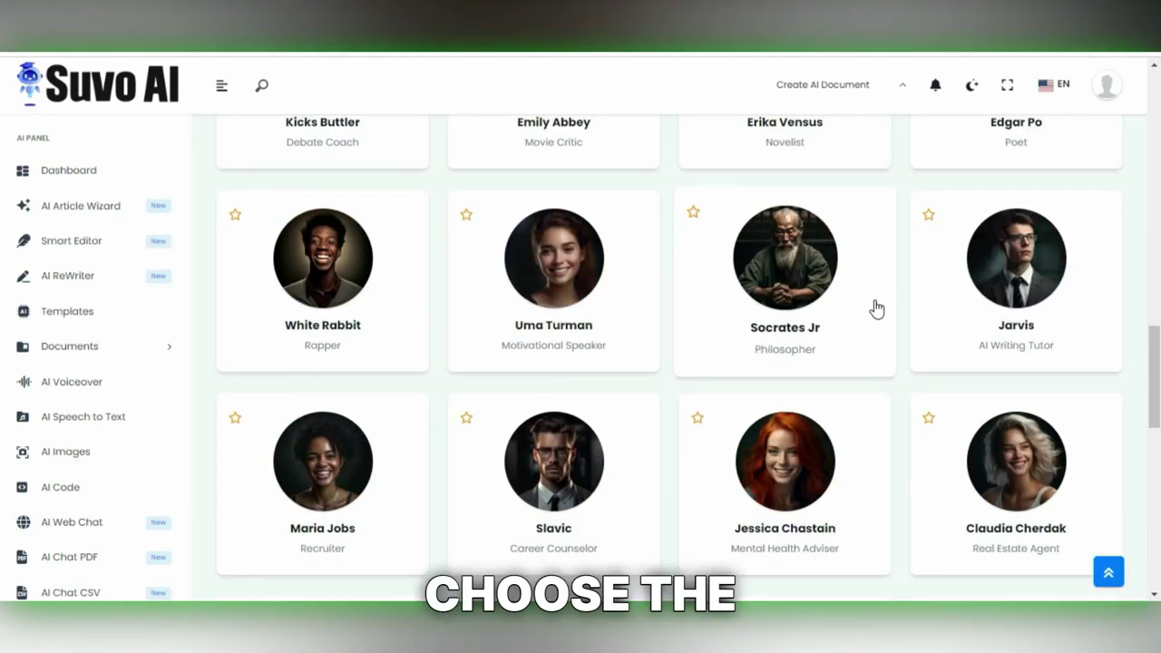
{"action": "left_click", "coordinate": [1005, 289]}
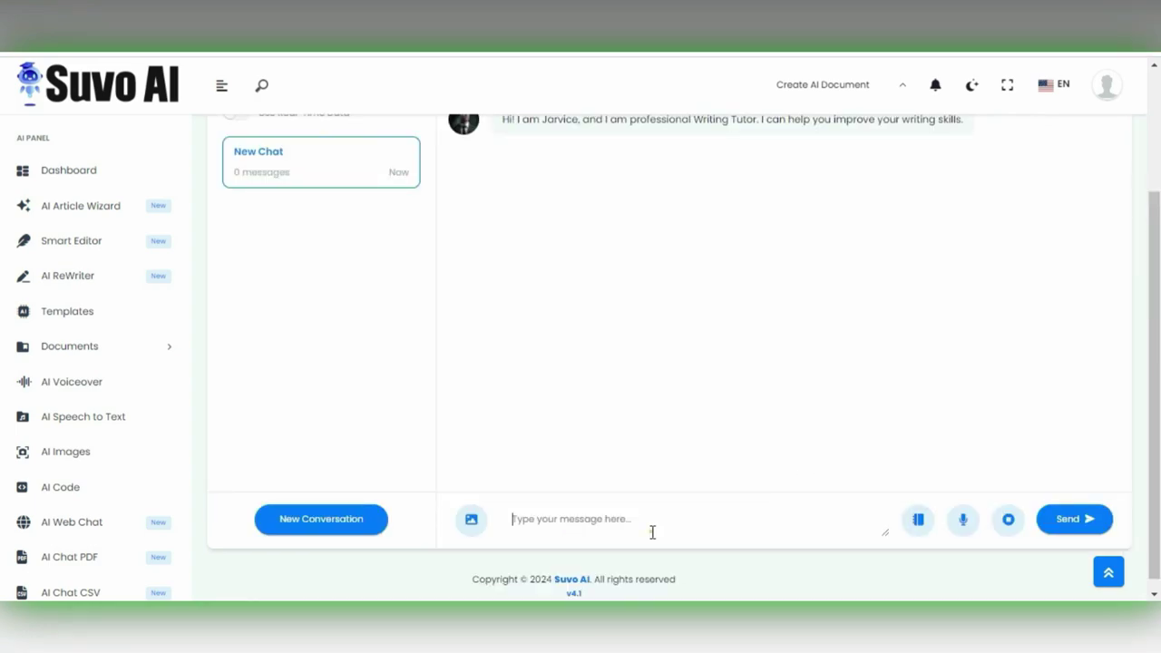
{"action": "type", "text": "suggest 10 exampl"}
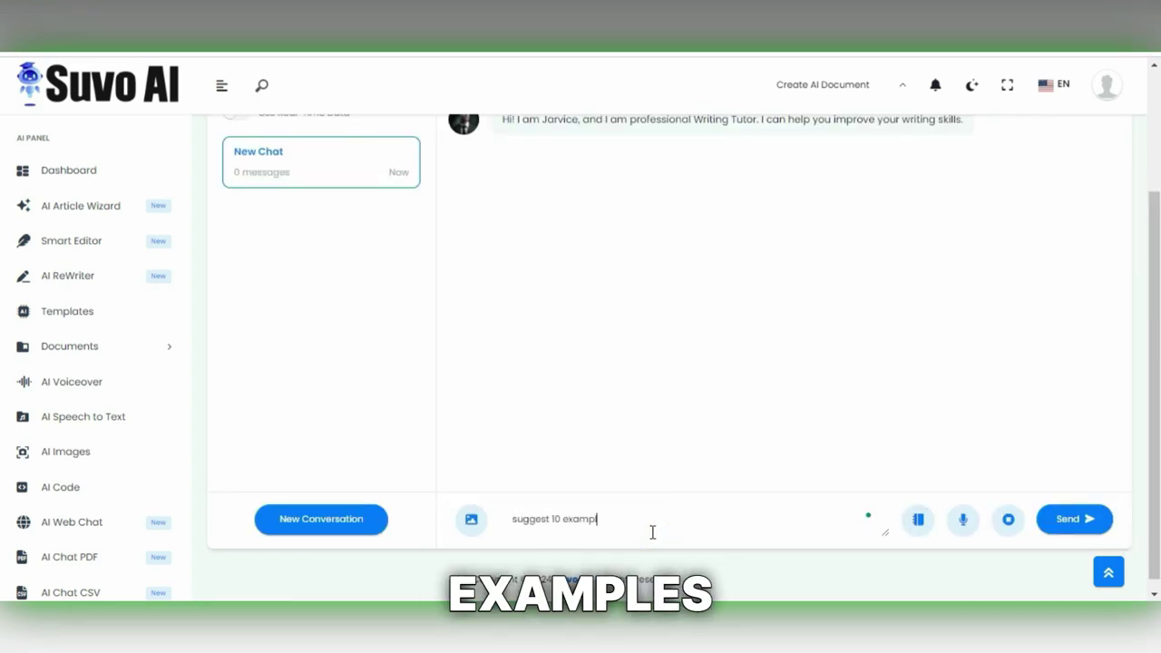
{"action": "type", "text": " youtube channel name"}
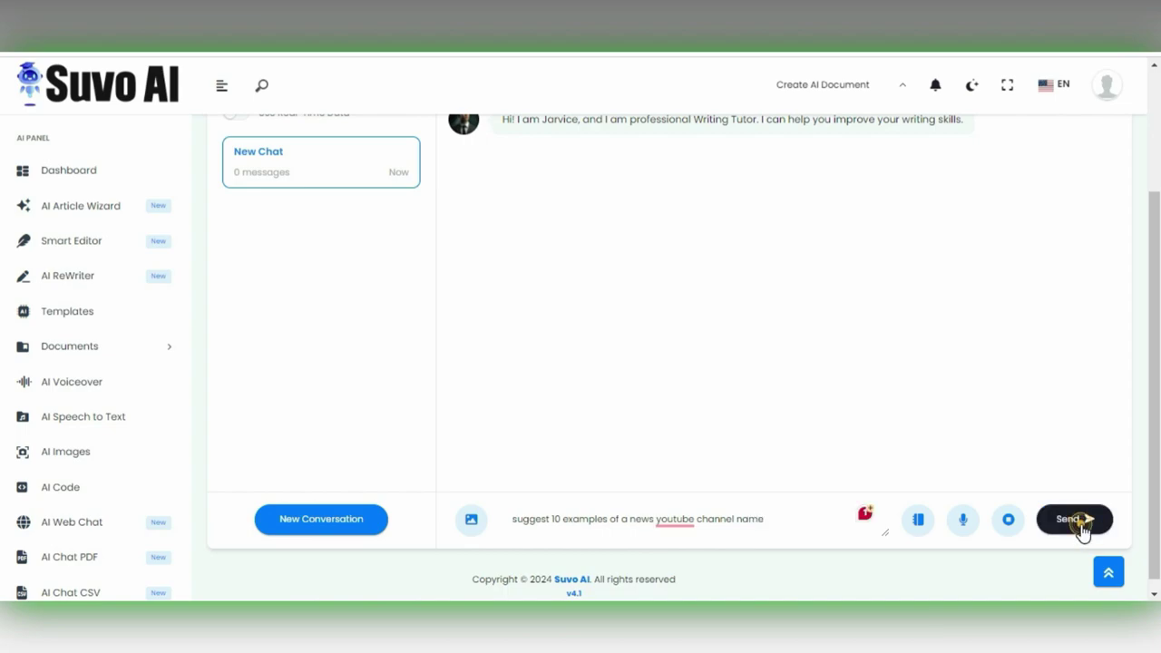
{"action": "left_click", "coordinate": [1082, 530]}
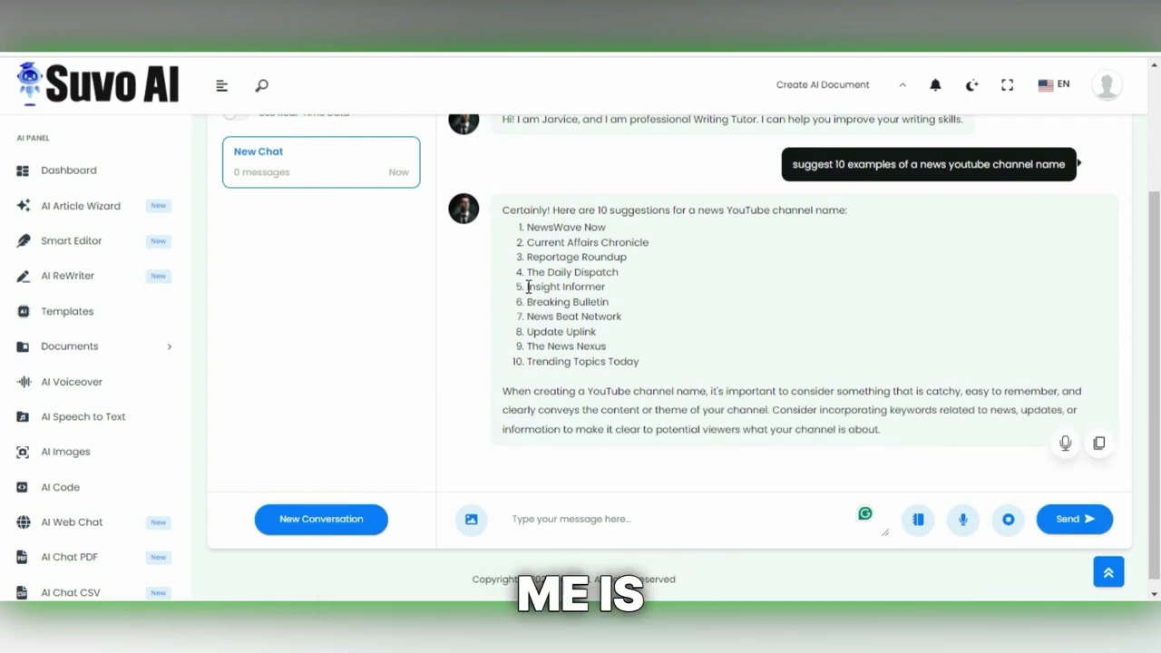
{"action": "left_click_drag", "start_coordinate": [528, 286], "coordinate": [607, 297]}
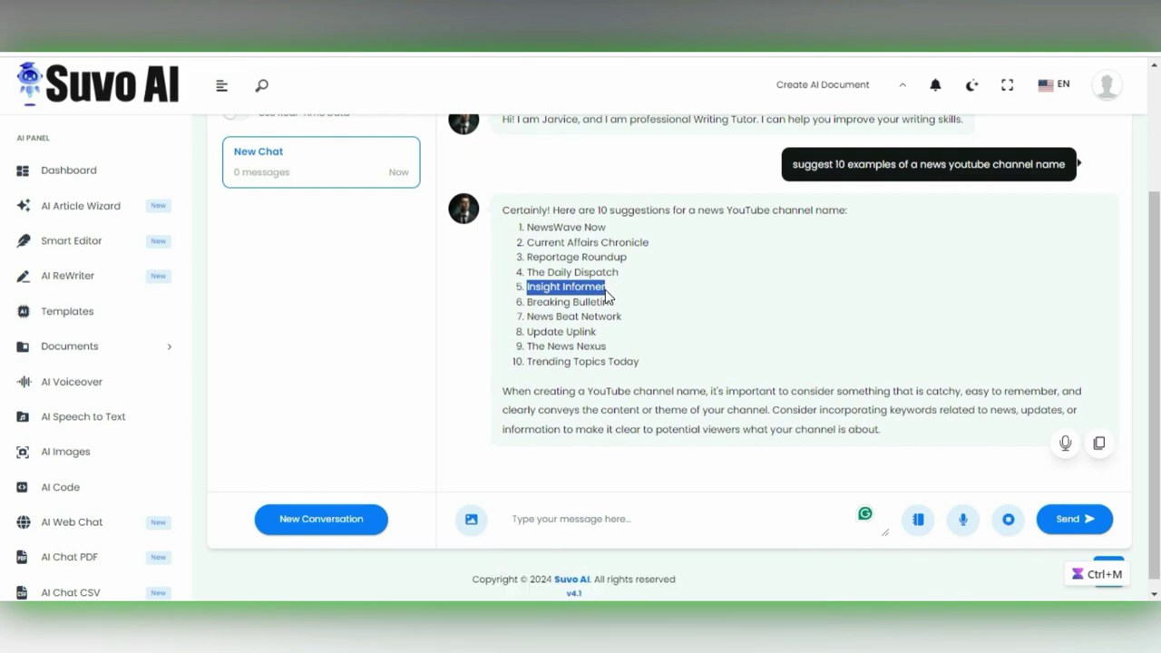
Paste 'Insight Informer' as the new channel name and confirm creating it.
{"action": "left_click", "coordinate": [363, 416]}
{"action": "right_click", "coordinate": [363, 415]}
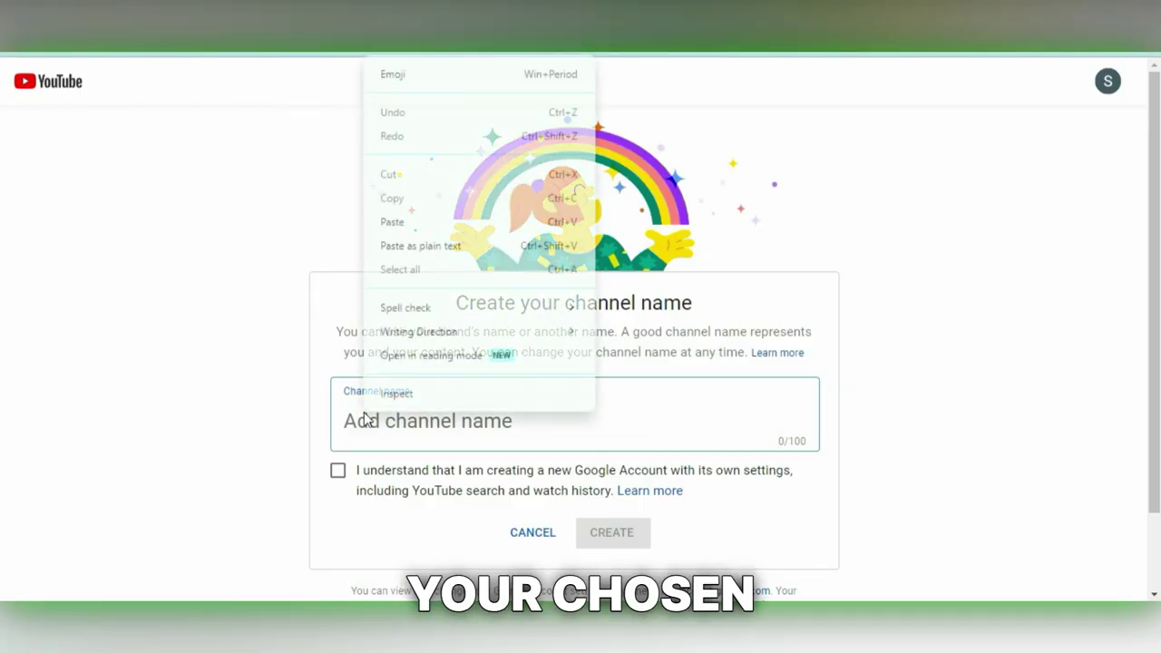
{"action": "left_click", "coordinate": [403, 225]}
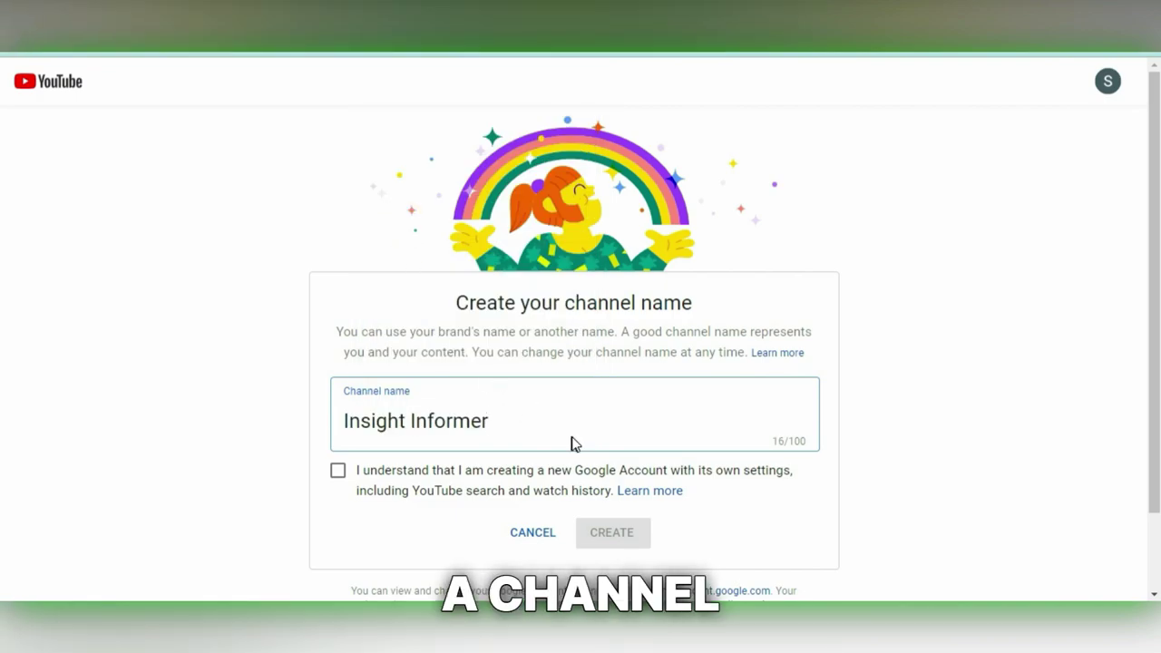
{"action": "scroll", "coordinate": [573, 444], "scroll_direction": "down", "scroll_amount": 1}
{"action": "left_click", "coordinate": [338, 389]}
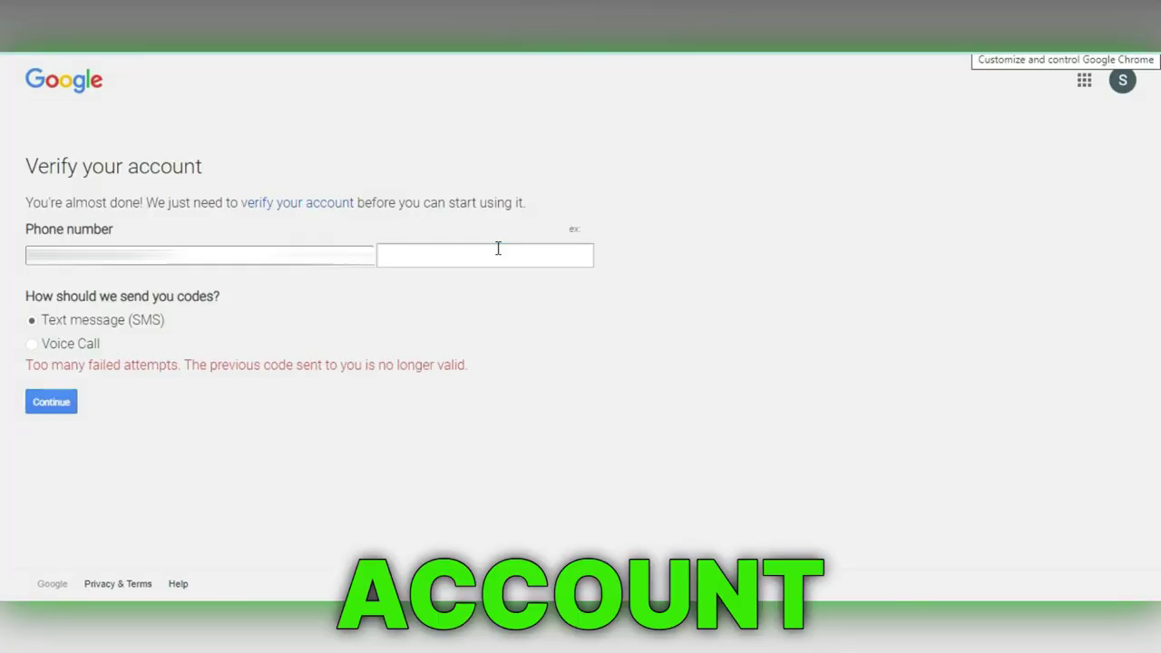
{"action": "left_click", "coordinate": [471, 251]}
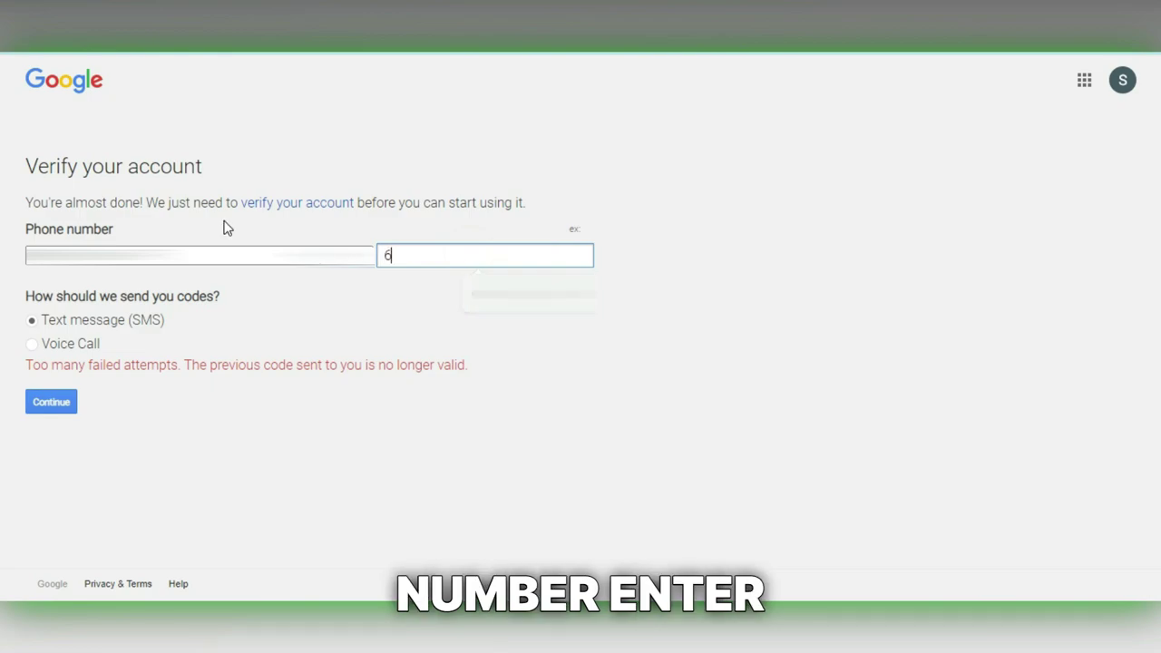
{"action": "type", "text": "290"}
{"action": "left_click", "coordinate": [60, 408]}
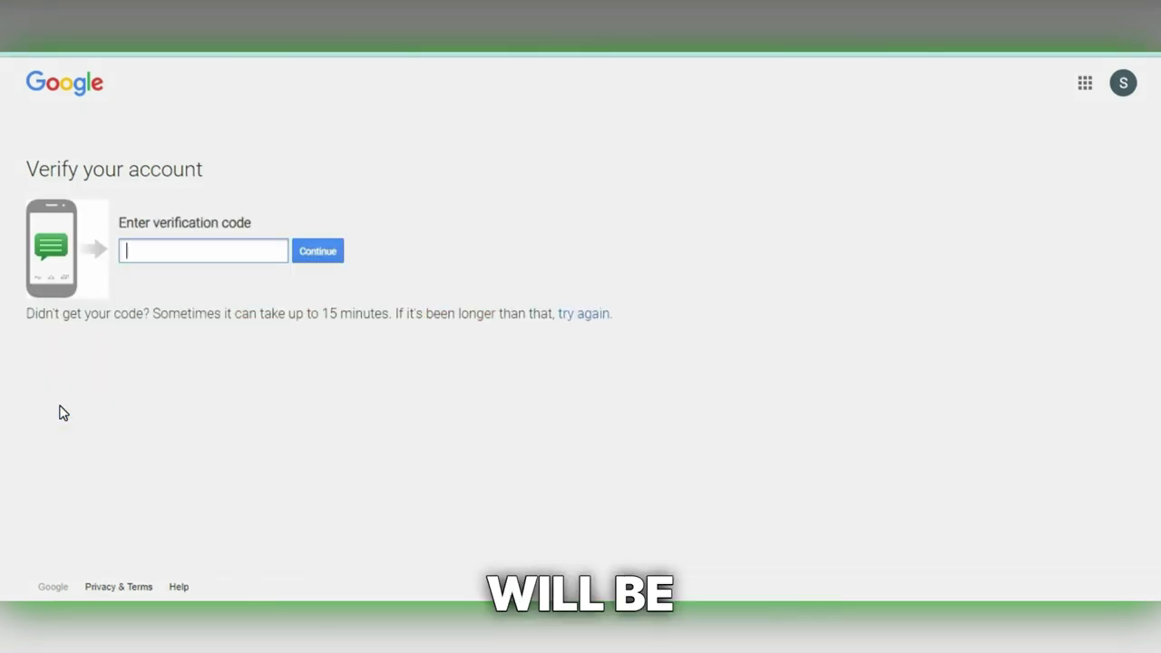
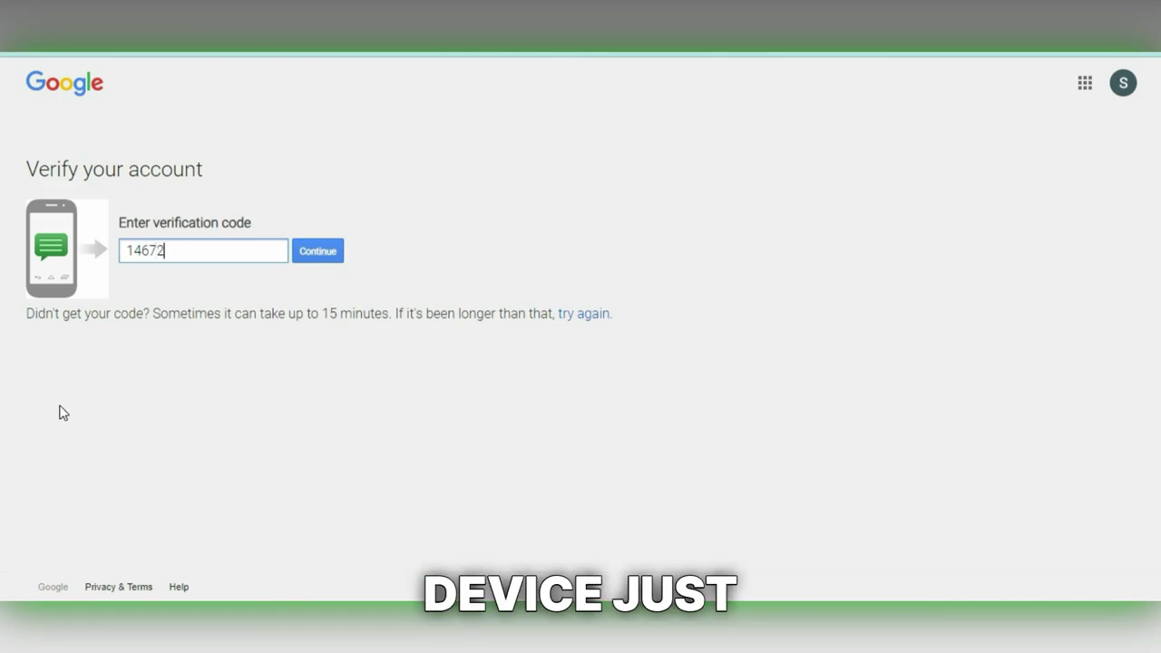
{"action": "left_click", "coordinate": [326, 254]}
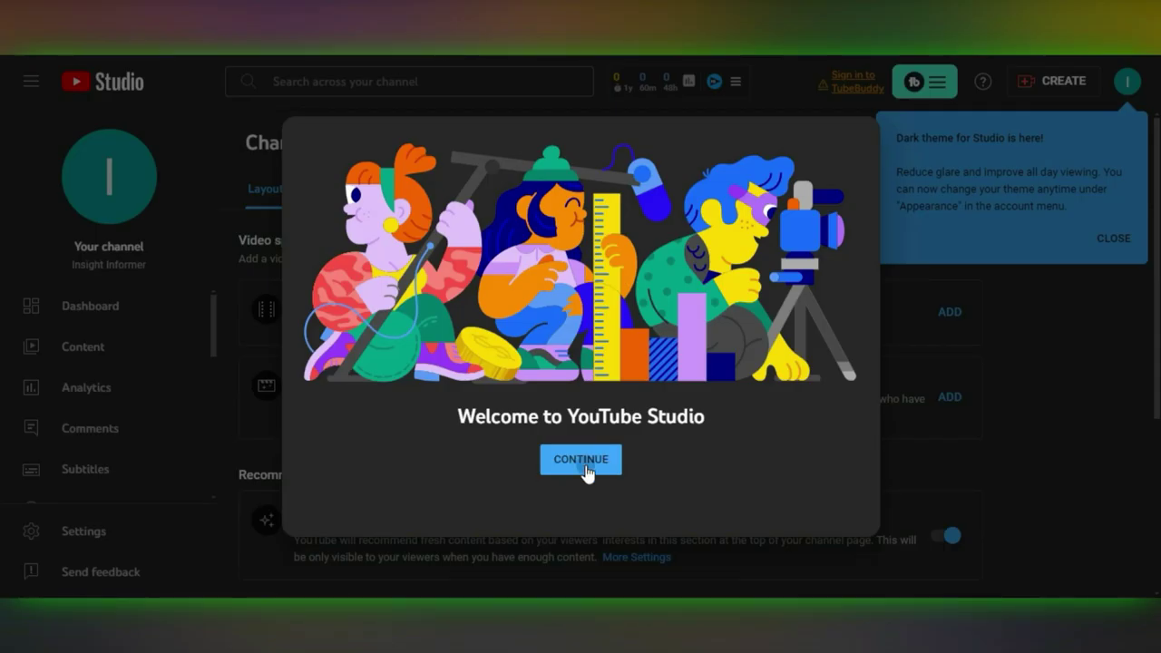
Dismiss the welcome message and show Insight Informer's name, handle and description settings.
{"action": "left_click", "coordinate": [582, 460]}
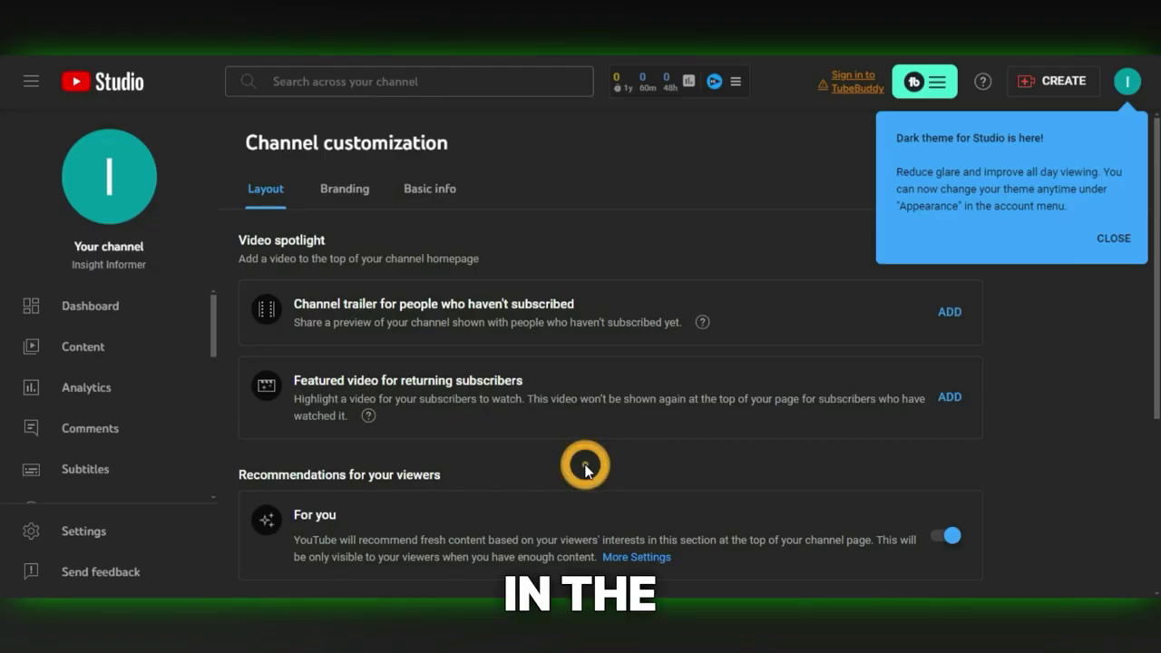
{"action": "left_click", "coordinate": [432, 191]}
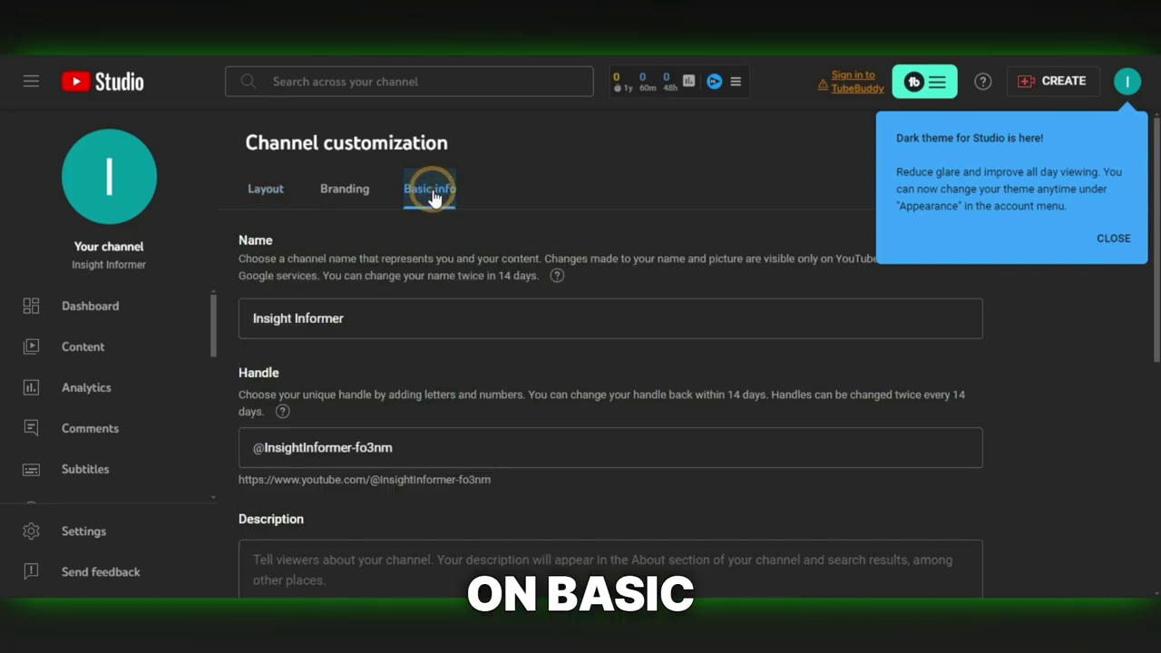
{"action": "scroll", "coordinate": [363, 453], "scroll_direction": "down", "scroll_amount": 1}
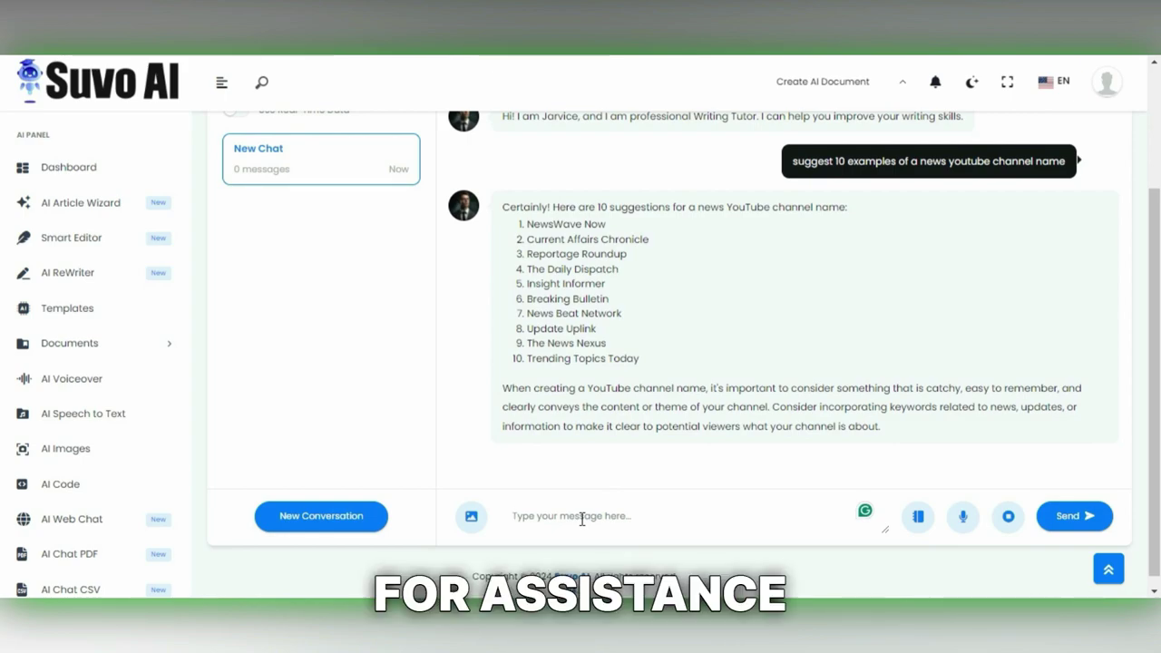
Ask the AI chat to describe our news YouTube channel and copy its reply.
{"action": "type", "text": "W"}
{"action": "type", "text": " descri"}
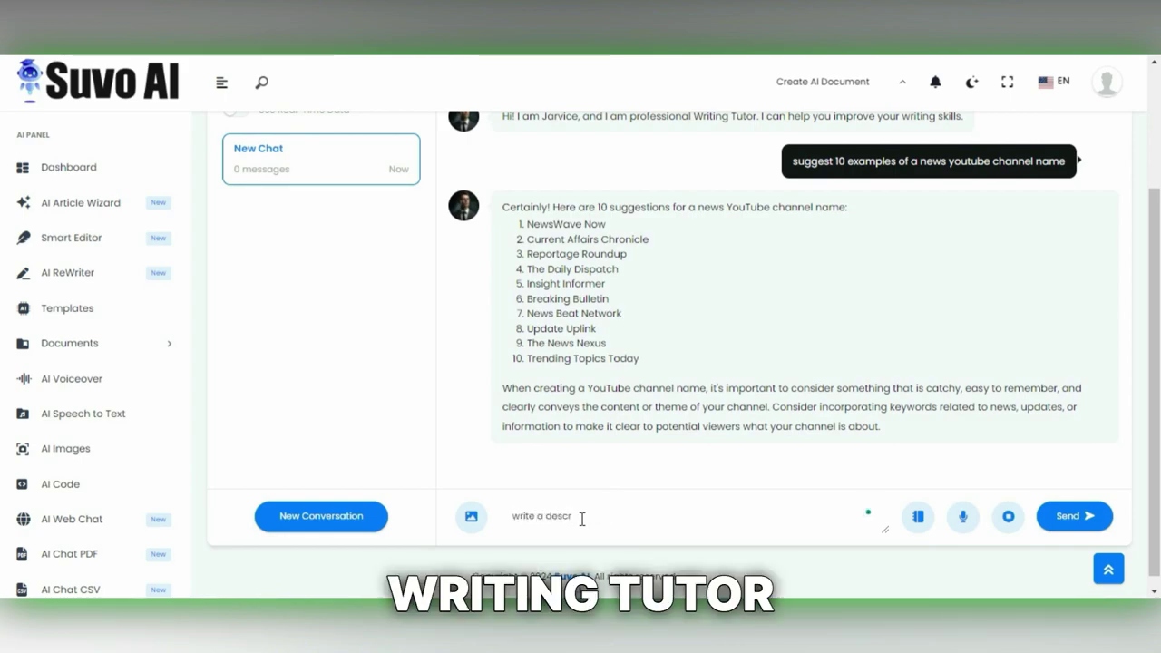
{"action": "type", "text": "ption of our youtube cha"}
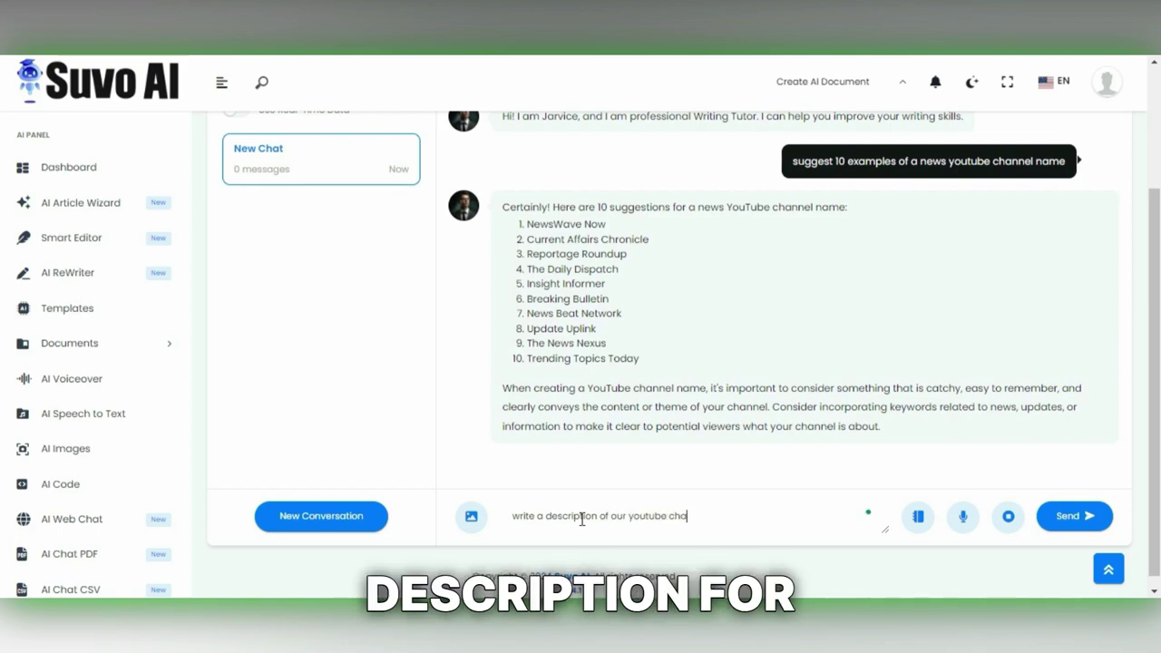
{"action": "type", "text": "nnel based around news"}
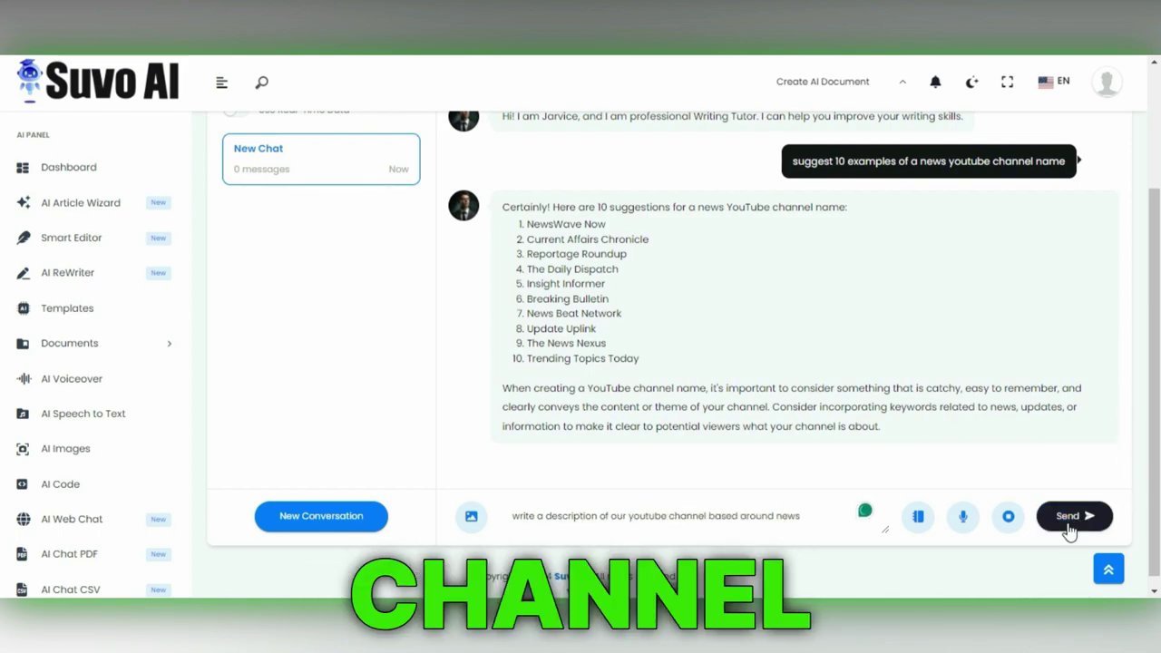
{"action": "left_click", "coordinate": [1061, 517]}
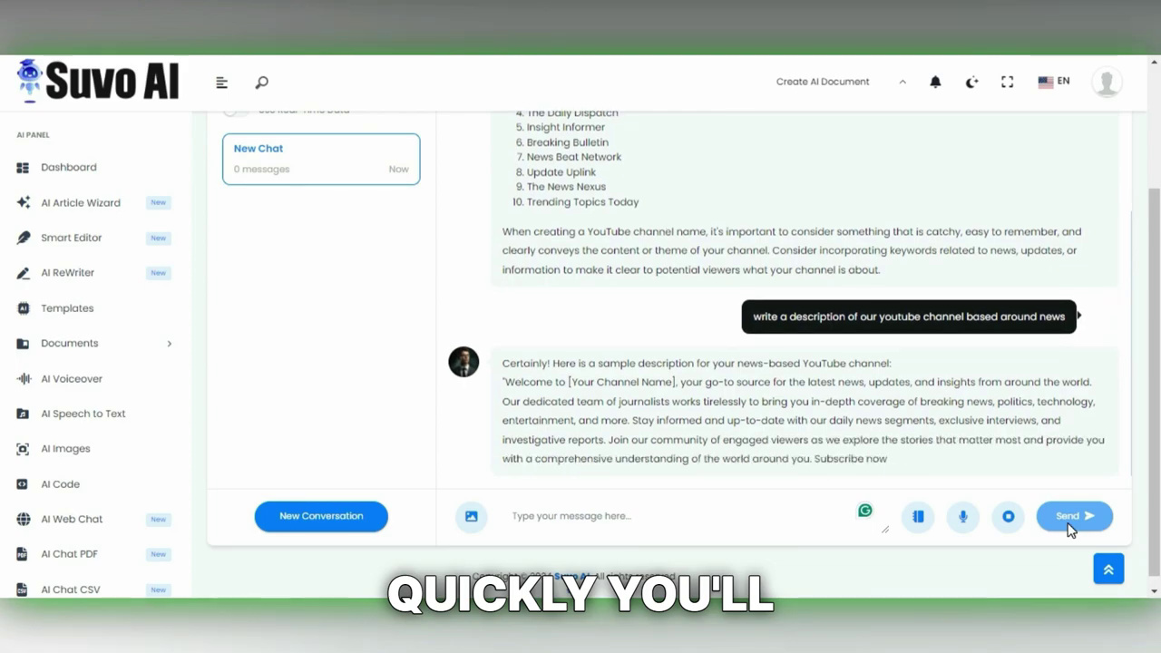
{"action": "left_click_drag", "start_coordinate": [504, 306], "coordinate": [588, 449]}
{"action": "right_click", "coordinate": [568, 407]}
{"action": "left_click", "coordinate": [671, 145]}
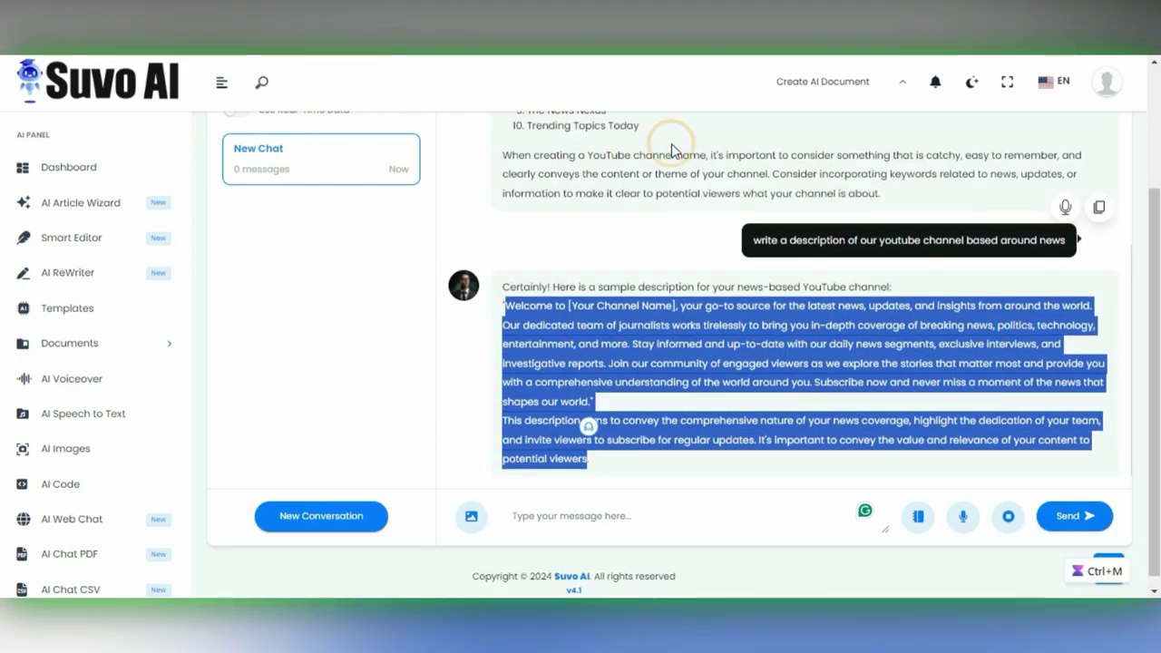
Paste the copied welcome text into Description, publish, and review the channel branding.
{"action": "left_click", "coordinate": [356, 293]}
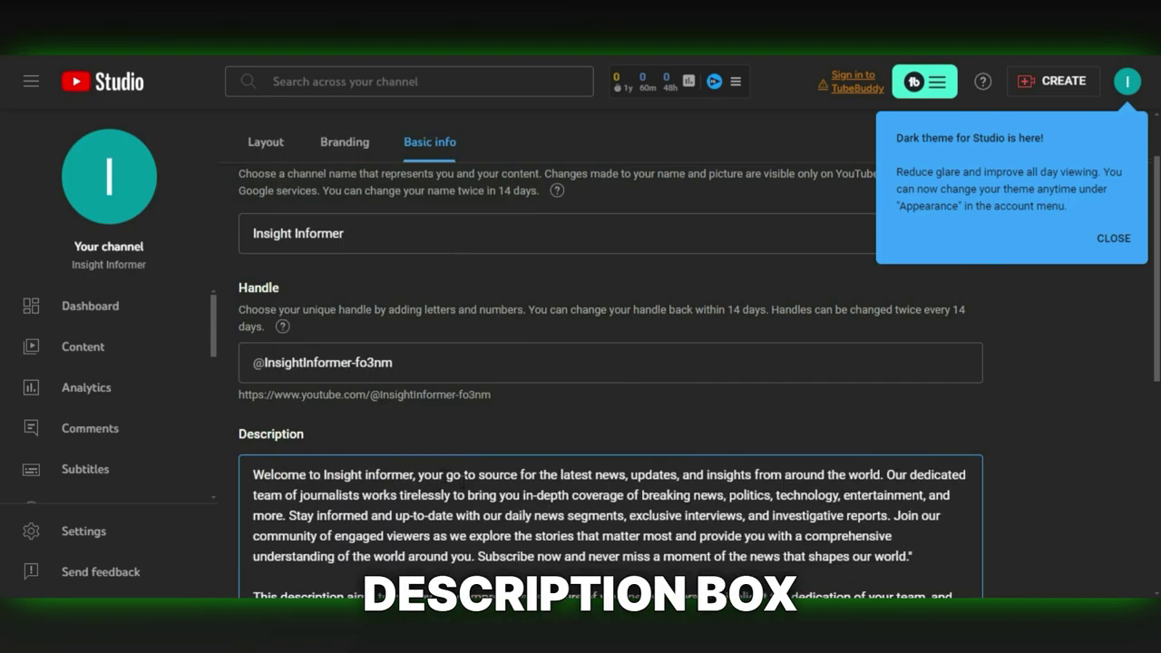
{"action": "scroll", "coordinate": [1078, 169], "scroll_direction": "up", "scroll_amount": 1}
{"action": "left_click", "coordinate": [1088, 161]}
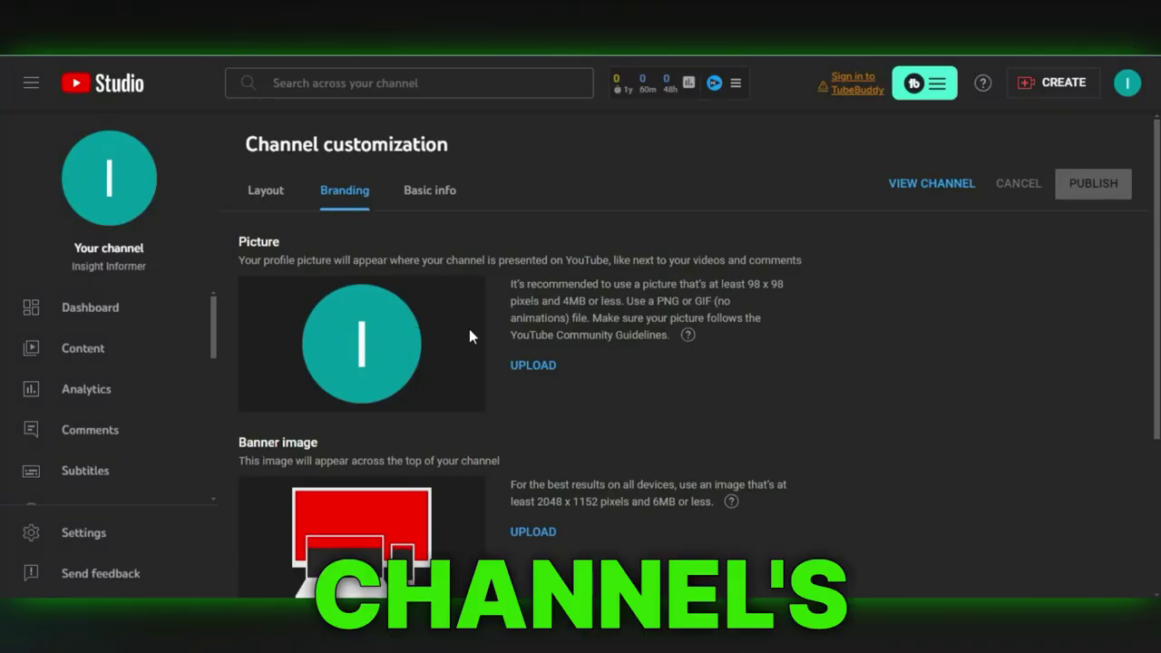
{"action": "scroll", "coordinate": [354, 467], "scroll_direction": "down", "scroll_amount": 1}
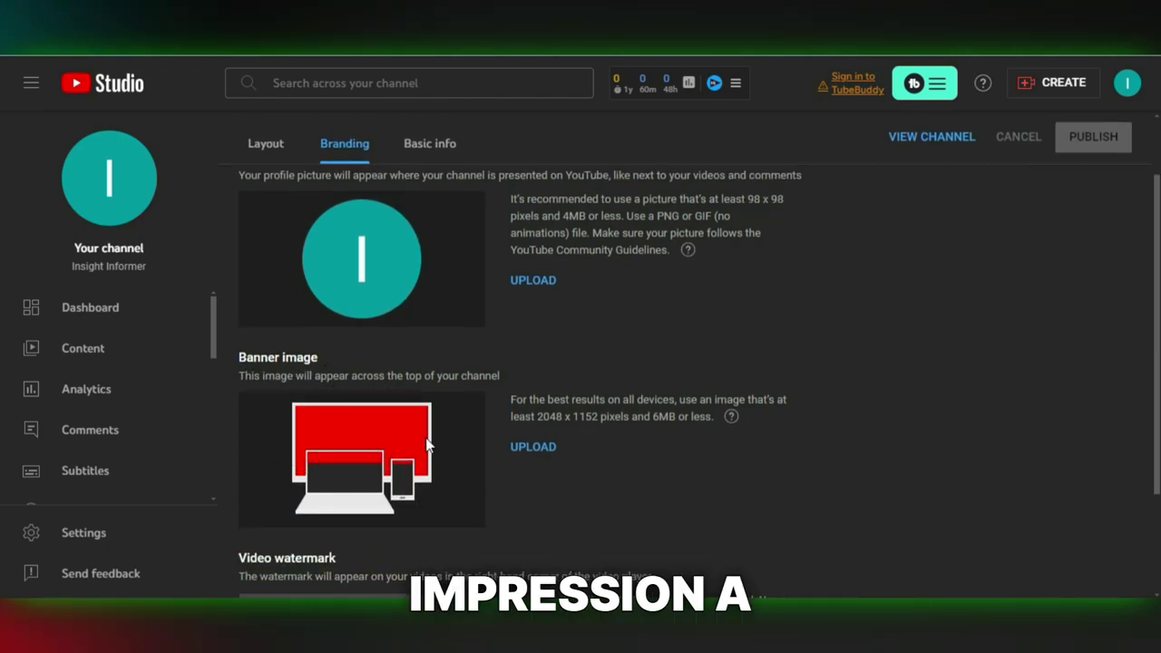
{"action": "scroll", "coordinate": [418, 479], "scroll_direction": "up", "scroll_amount": 1}
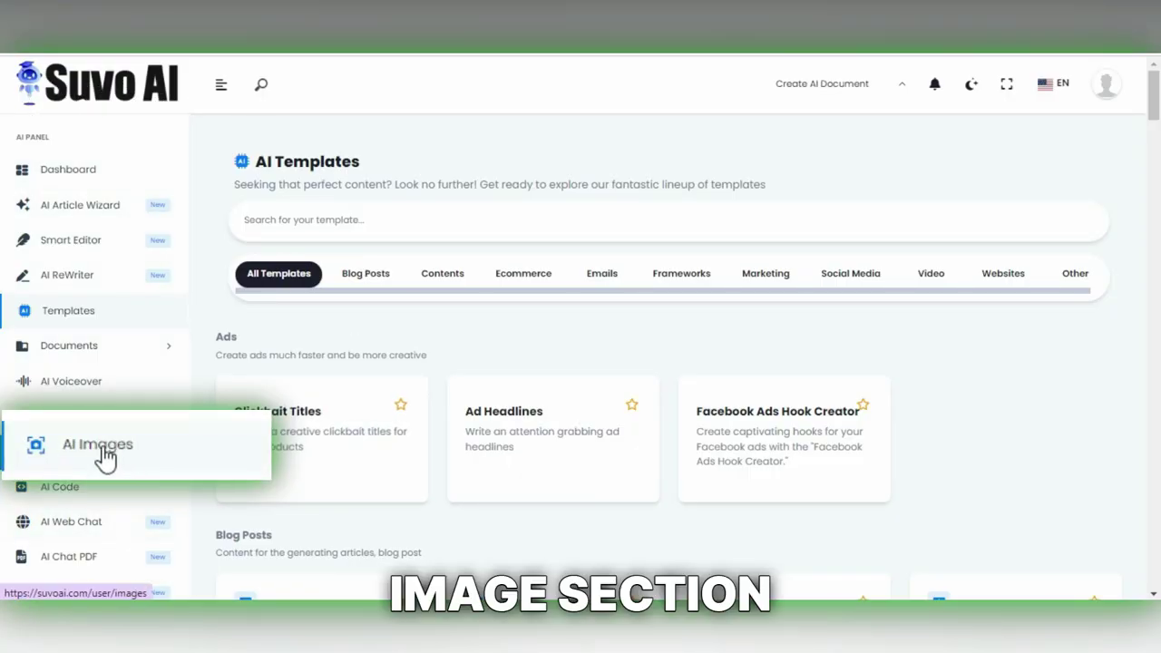
Generate an AI image from the prompt 'minimalist logo for a news channel'.
{"action": "left_click", "coordinate": [88, 459]}
{"action": "type", "text": "m"}
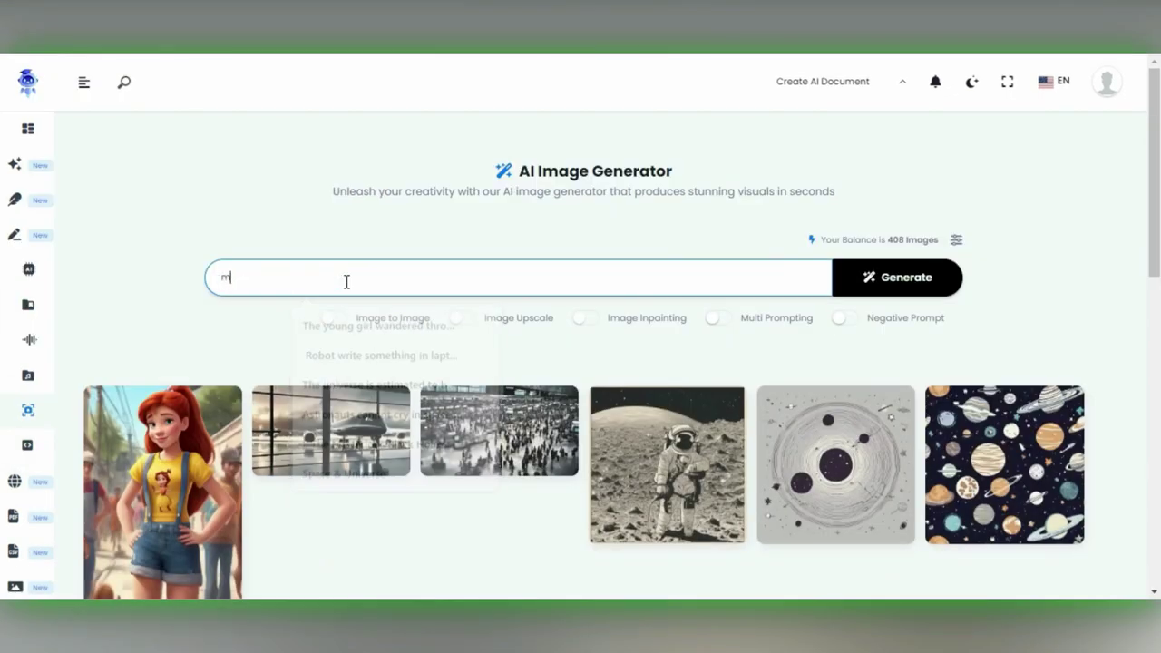
{"action": "type", "text": "inimalist logo fo"}
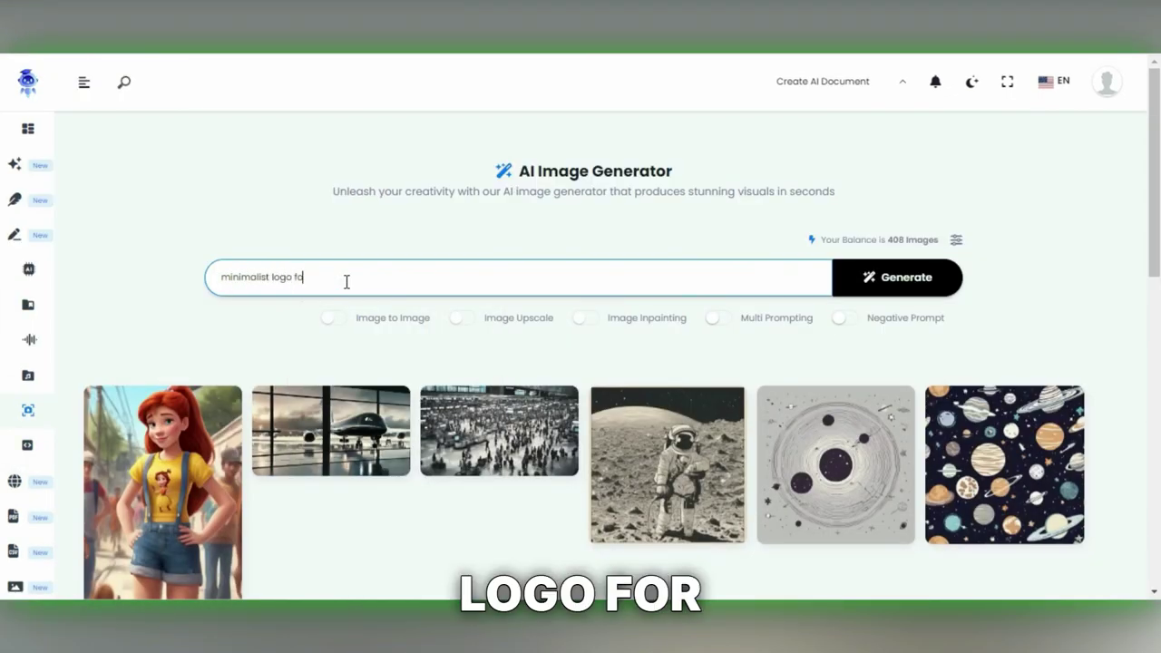
{"action": "type", "text": "r a news channel"}
{"action": "left_click", "coordinate": [893, 283]}
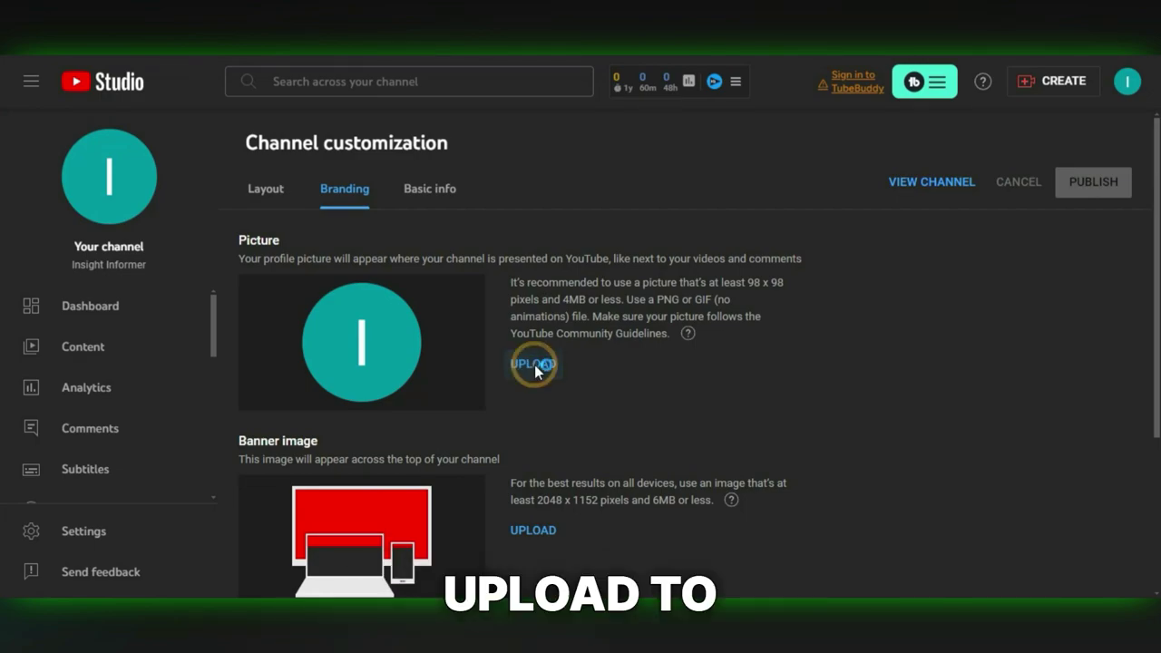
Upload the nc logo as the profile picture, cropped with the logo centred.
{"action": "left_click", "coordinate": [535, 367]}
{"action": "left_click_drag", "start_coordinate": [750, 336], "coordinate": [625, 334]}
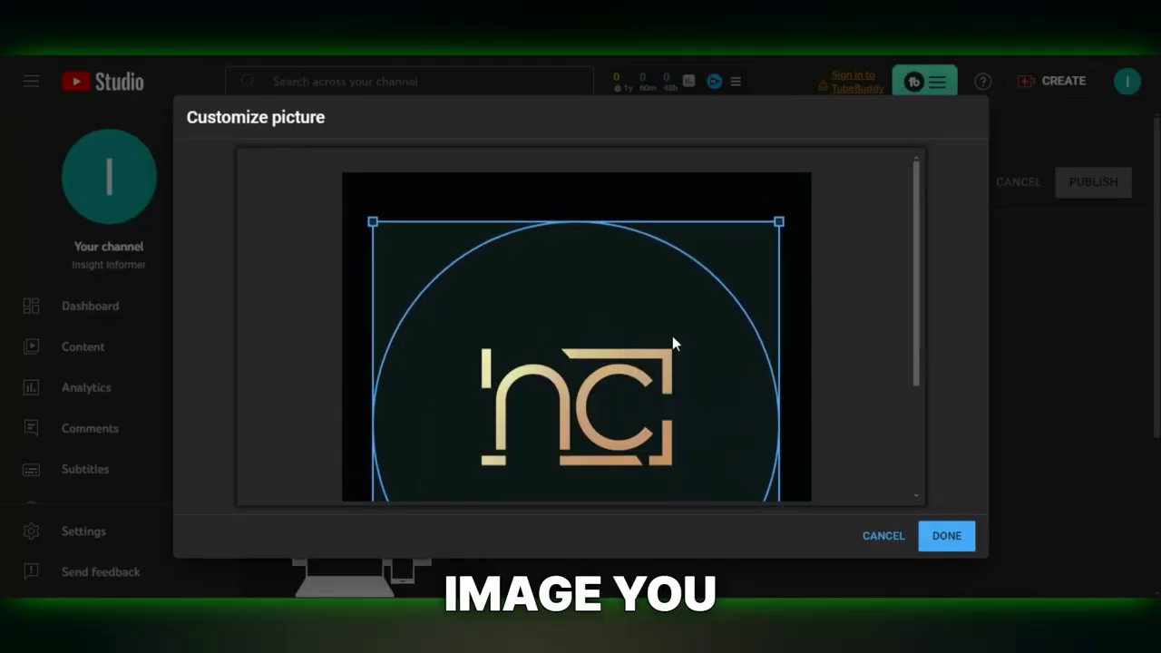
{"action": "left_click_drag", "start_coordinate": [916, 373], "coordinate": [864, 474]}
{"action": "mouse_move", "coordinate": [777, 474]}
{"action": "left_mouse_down"}
{"action": "mouse_move", "coordinate": [638, 332]}
{"action": "mouse_move", "coordinate": [682, 385]}
{"action": "left_mouse_up"}
{"action": "scroll", "coordinate": [637, 332], "scroll_direction": "up", "scroll_amount": 1}
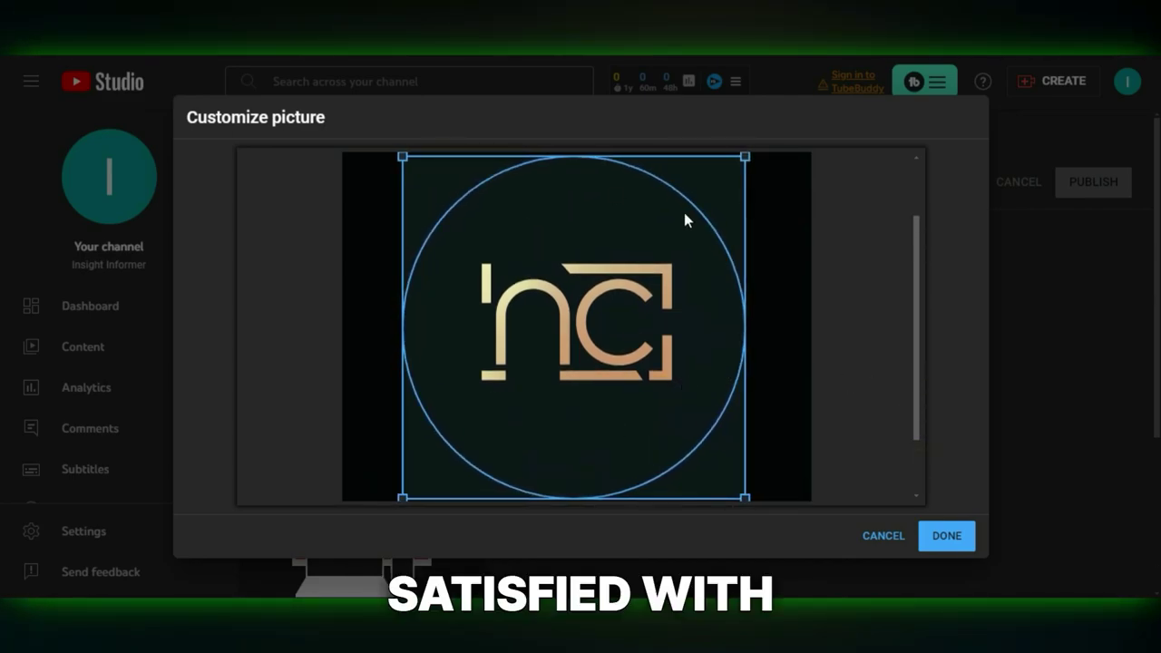
{"action": "left_click", "coordinate": [946, 536]}
{"action": "scroll", "coordinate": [947, 532], "scroll_direction": "down", "scroll_amount": 1}
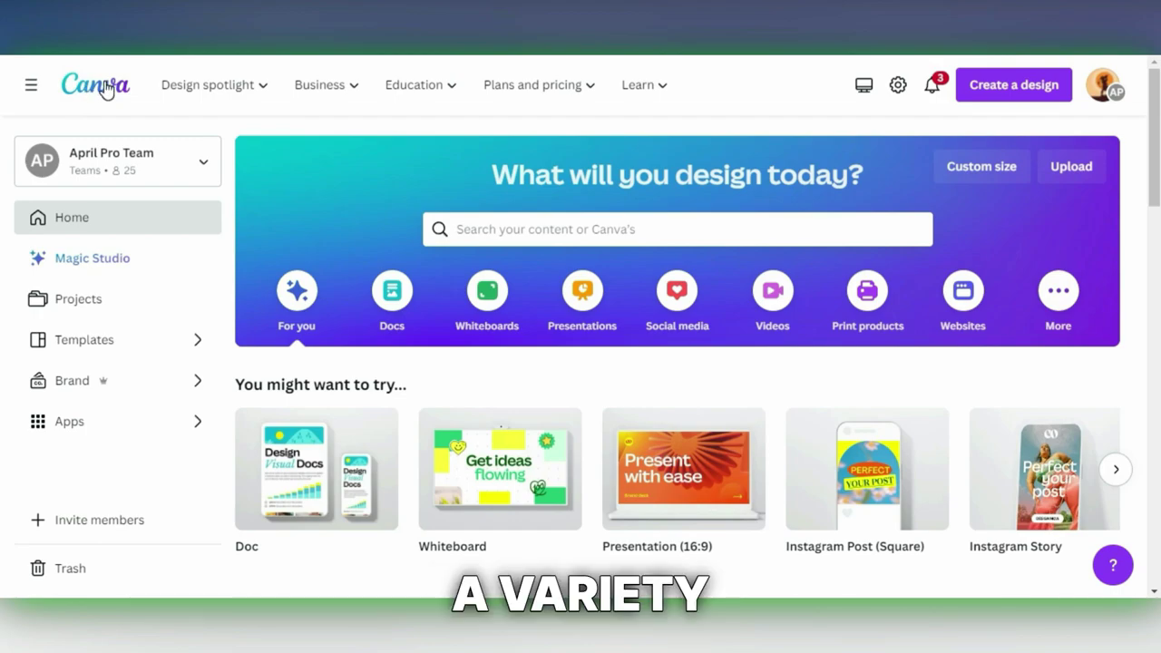
Search Canva's YouTube banner templates and preview the Black Grey Aqua Grunge Gaming banner.
{"action": "left_click", "coordinate": [540, 234]}
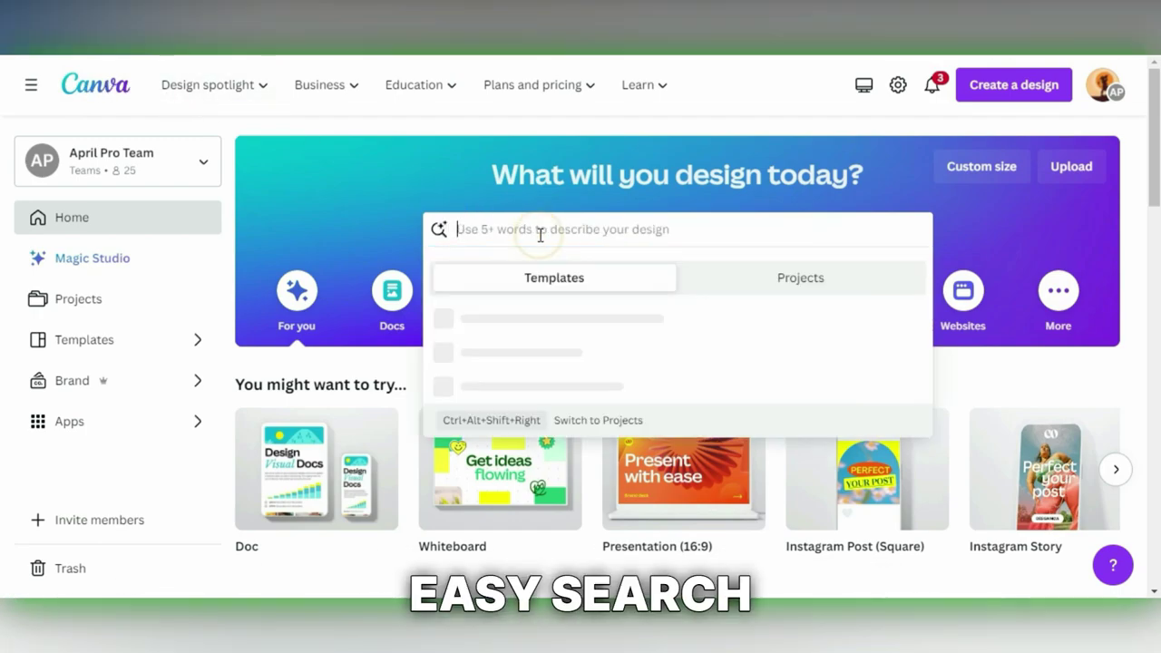
{"action": "type", "text": "youtube b"}
{"action": "left_click", "coordinate": [550, 461]}
{"action": "scroll", "coordinate": [716, 436], "scroll_direction": "down", "scroll_amount": 2}
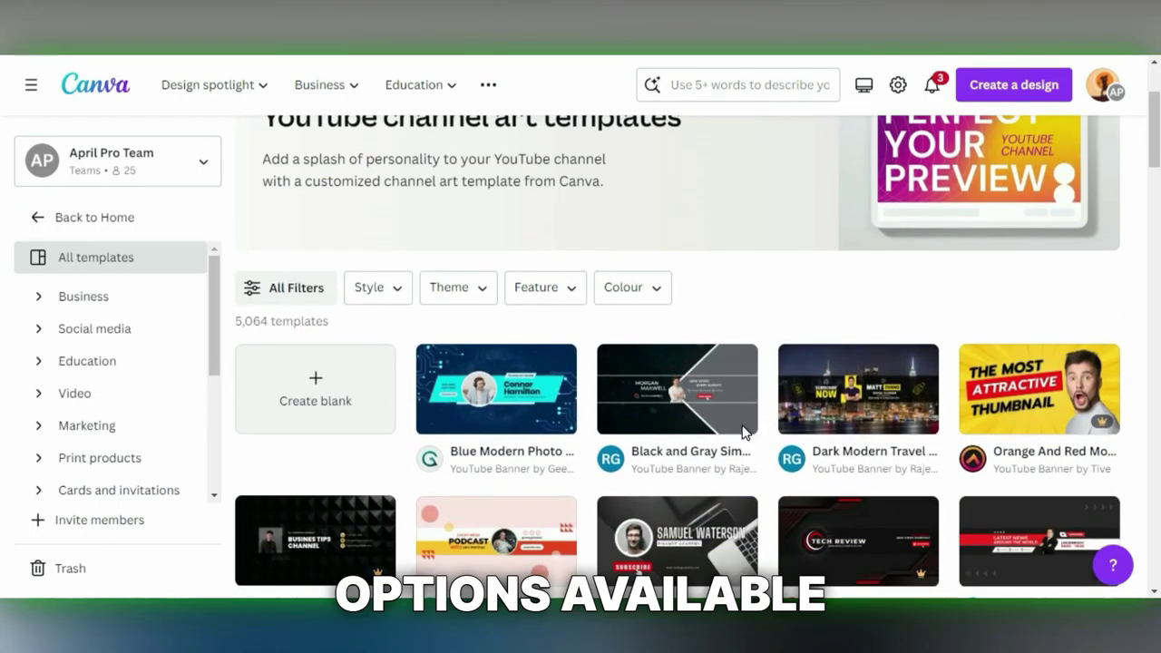
{"action": "scroll", "coordinate": [725, 435], "scroll_direction": "down", "scroll_amount": 2}
{"action": "scroll", "coordinate": [735, 435], "scroll_direction": "down", "scroll_amount": 3}
{"action": "scroll", "coordinate": [742, 433], "scroll_direction": "down", "scroll_amount": 3}
{"action": "scroll", "coordinate": [742, 434], "scroll_direction": "down", "scroll_amount": 1}
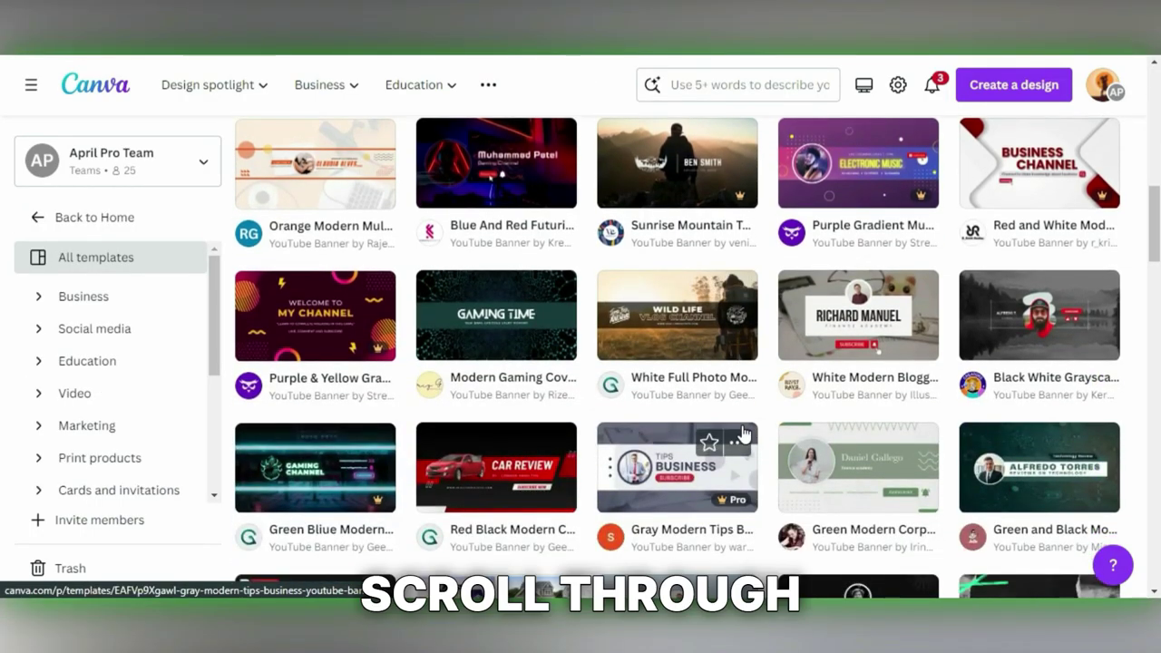
{"action": "scroll", "coordinate": [742, 433], "scroll_direction": "down", "scroll_amount": 1}
{"action": "scroll", "coordinate": [742, 433], "scroll_direction": "down", "scroll_amount": 2}
{"action": "scroll", "coordinate": [742, 433], "scroll_direction": "down", "scroll_amount": 3}
{"action": "scroll", "coordinate": [741, 433], "scroll_direction": "up", "scroll_amount": 1}
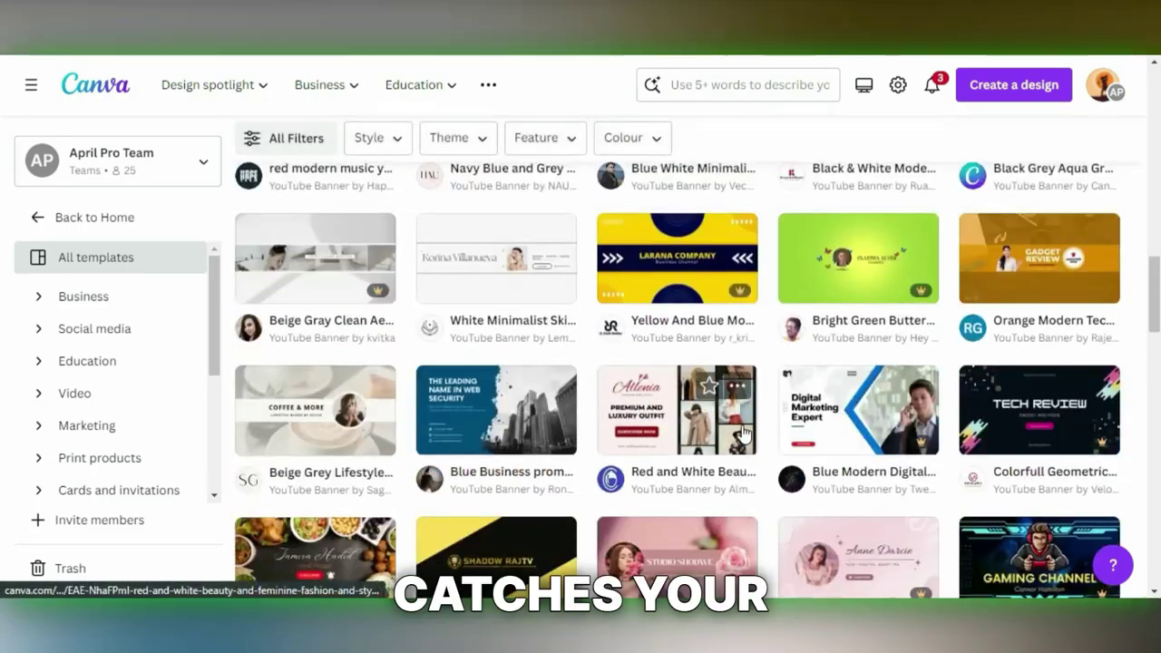
{"action": "scroll", "coordinate": [741, 436], "scroll_direction": "down", "scroll_amount": 3}
{"action": "scroll", "coordinate": [1052, 301], "scroll_direction": "up", "scroll_amount": 5}
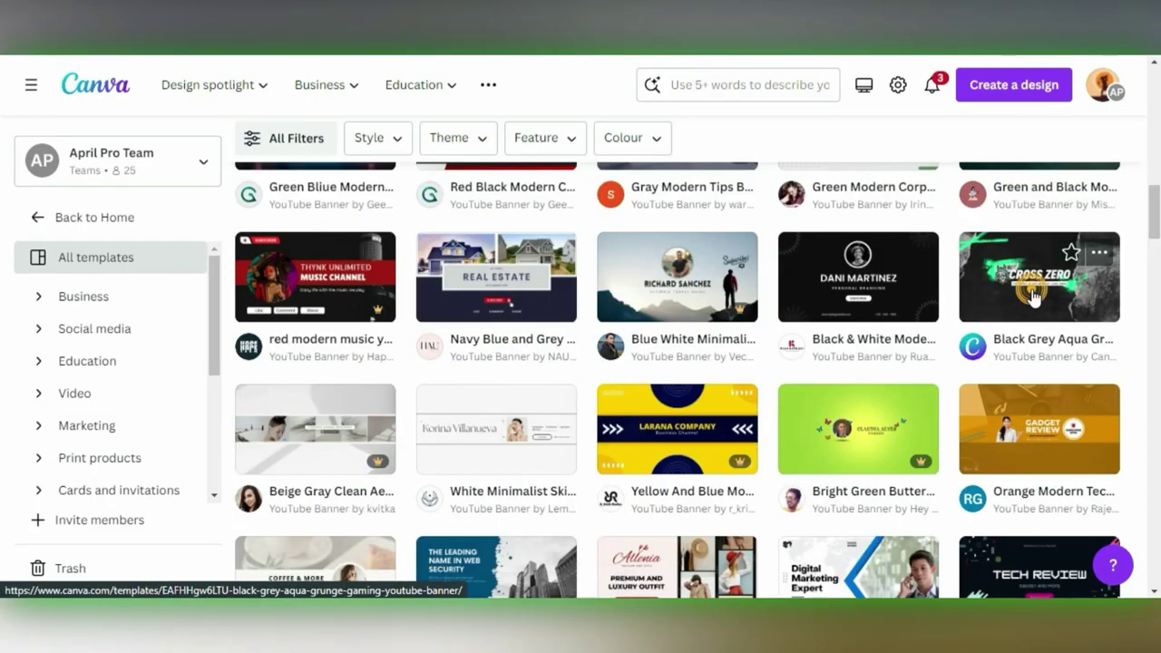
{"action": "left_click", "coordinate": [1034, 297]}
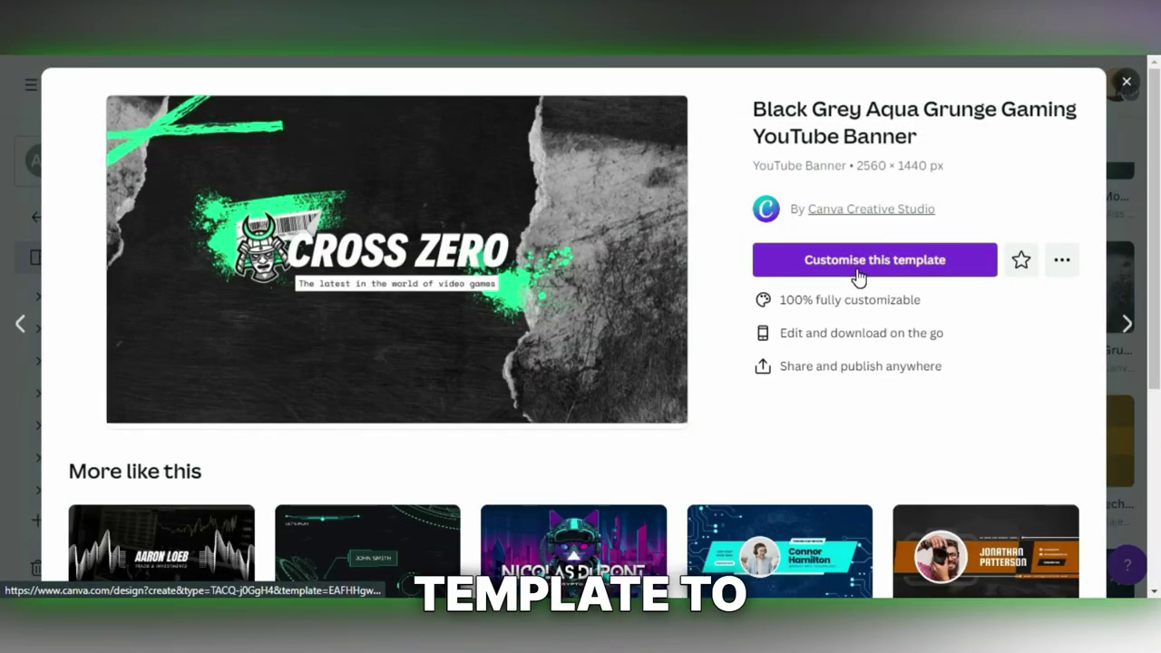
Customise the template with an INSIGHT INFORMER title in Gagalin and reach PNG download settings.
{"action": "left_click", "coordinate": [856, 263]}
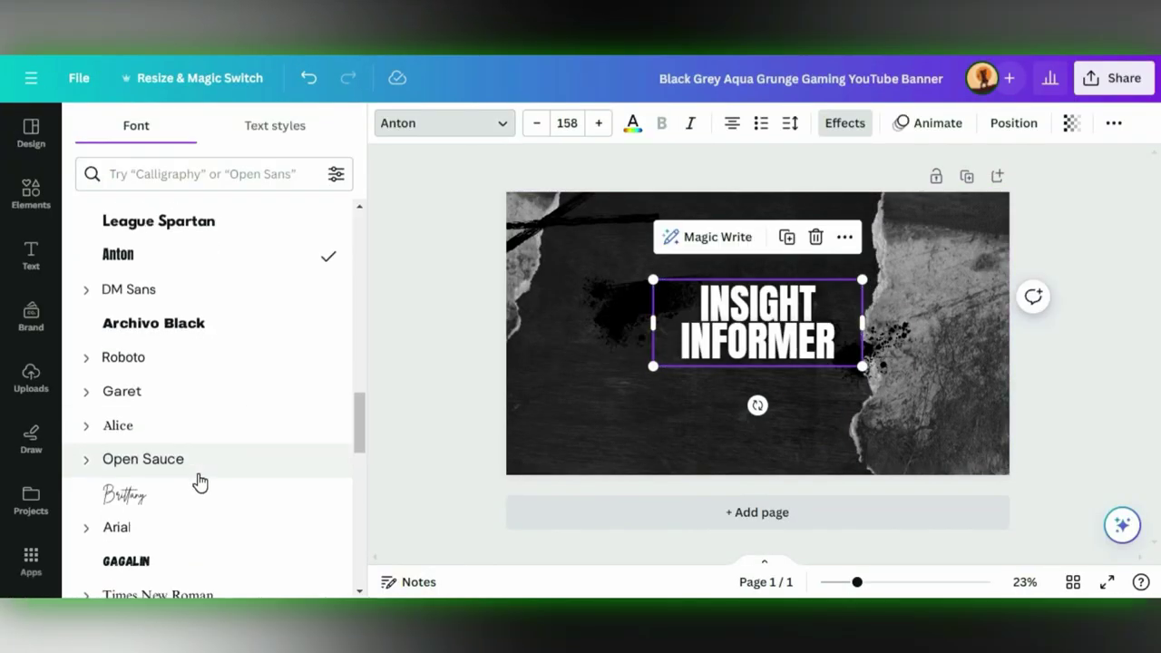
{"action": "left_click", "coordinate": [632, 127]}
{"action": "left_click", "coordinate": [430, 290]}
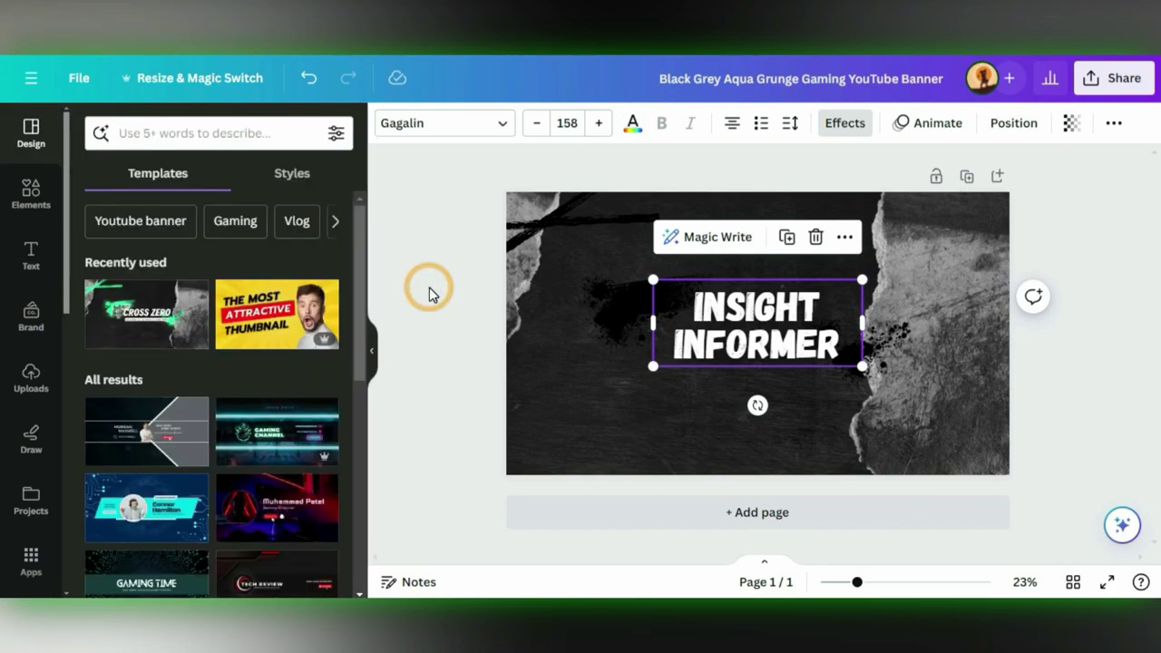
{"action": "left_click", "coordinate": [1114, 80]}
{"action": "left_click", "coordinate": [997, 508]}
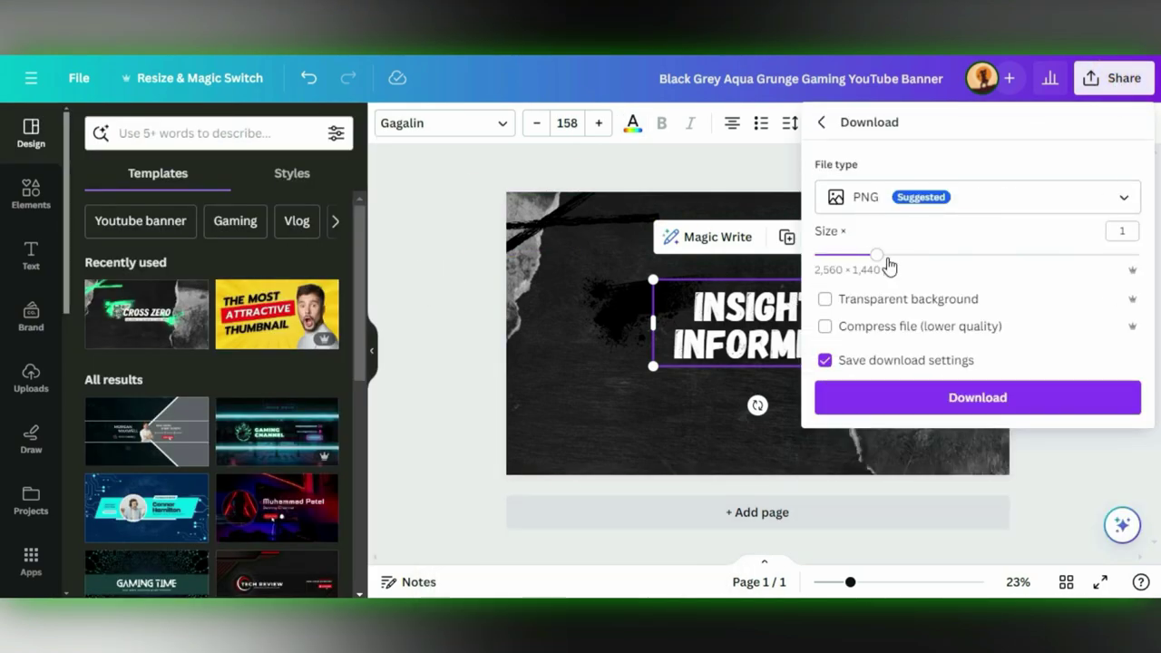
Download the banner PNG and upload it as the channel banner, confirming the crop.
{"action": "left_click", "coordinate": [972, 400]}
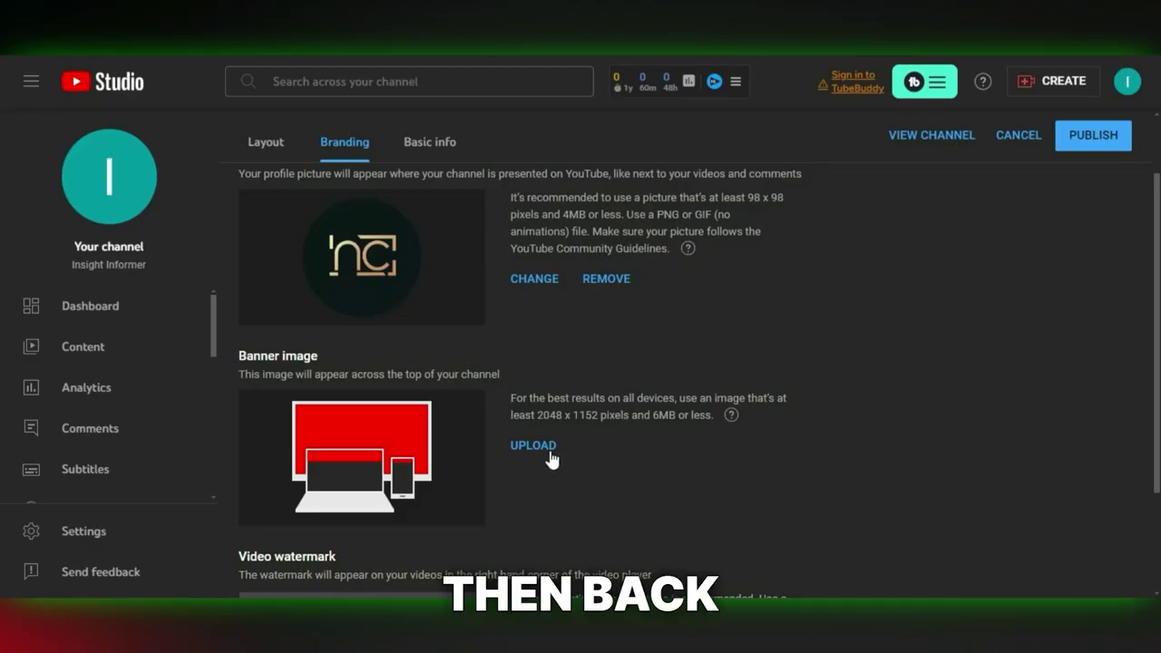
{"action": "left_click", "coordinate": [541, 449]}
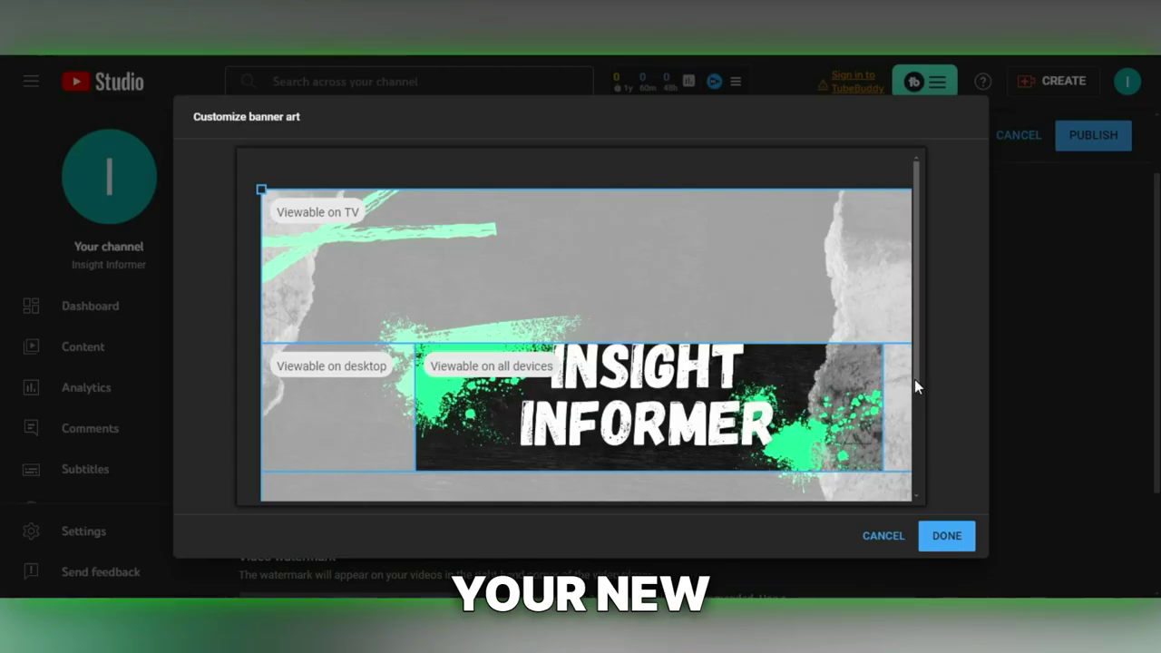
{"action": "left_click_drag", "start_coordinate": [912, 381], "coordinate": [912, 435]}
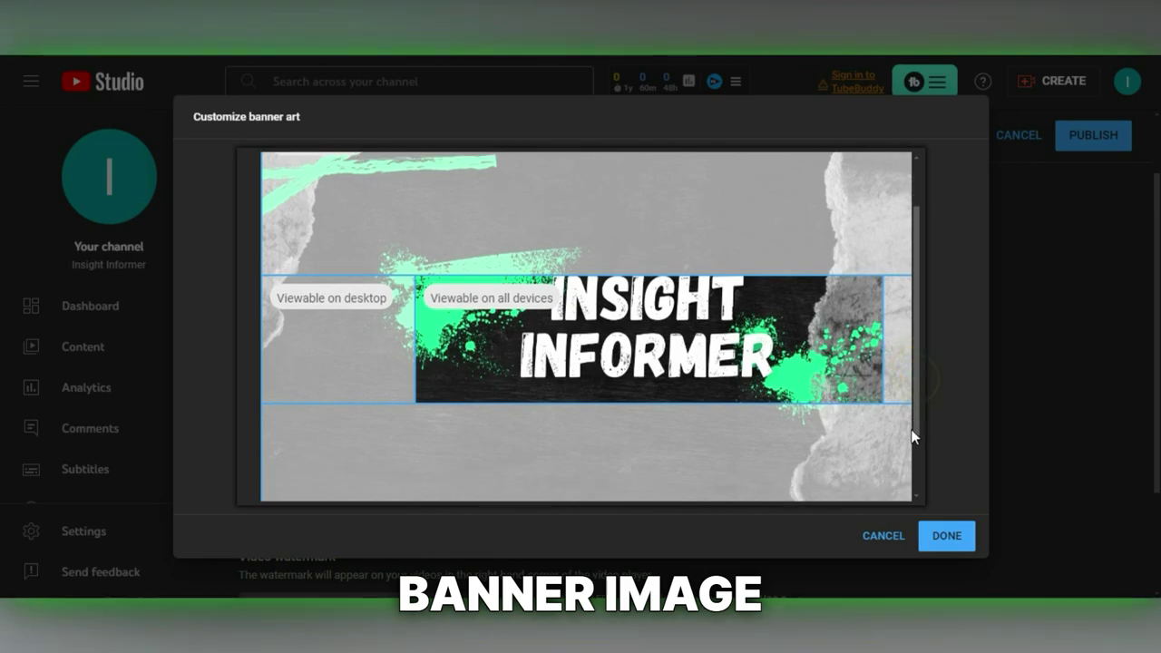
{"action": "left_click", "coordinate": [935, 537]}
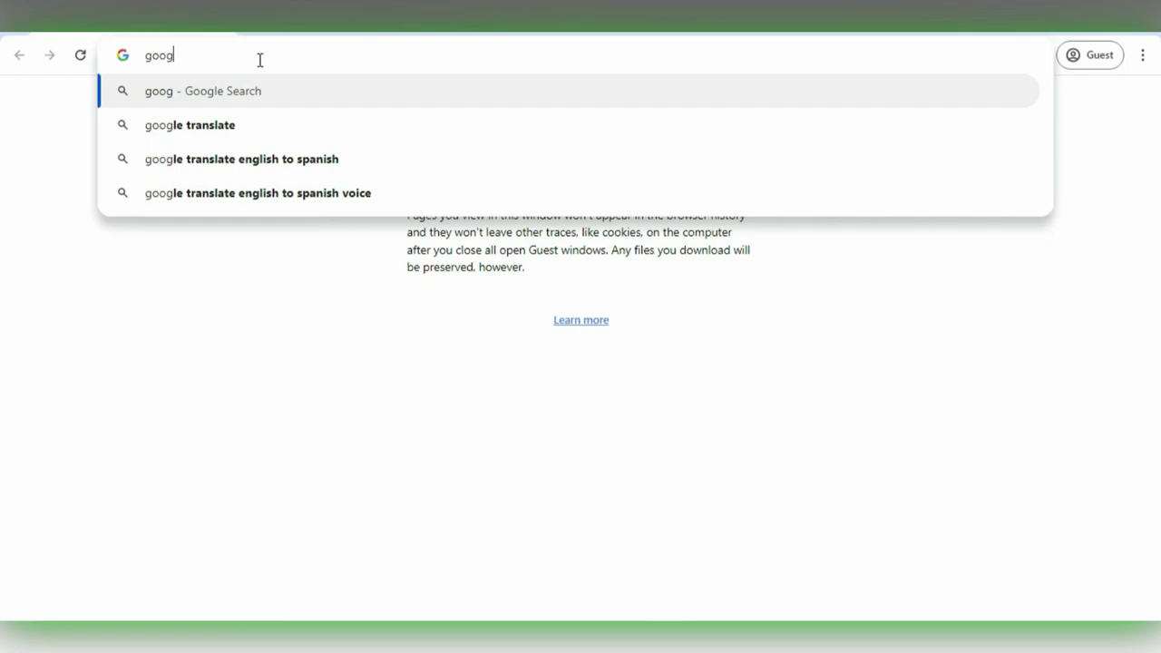
Search for Google News and open its Technology section.
{"action": "type", "text": "le news"}
{"action": "key", "text": "Return"}
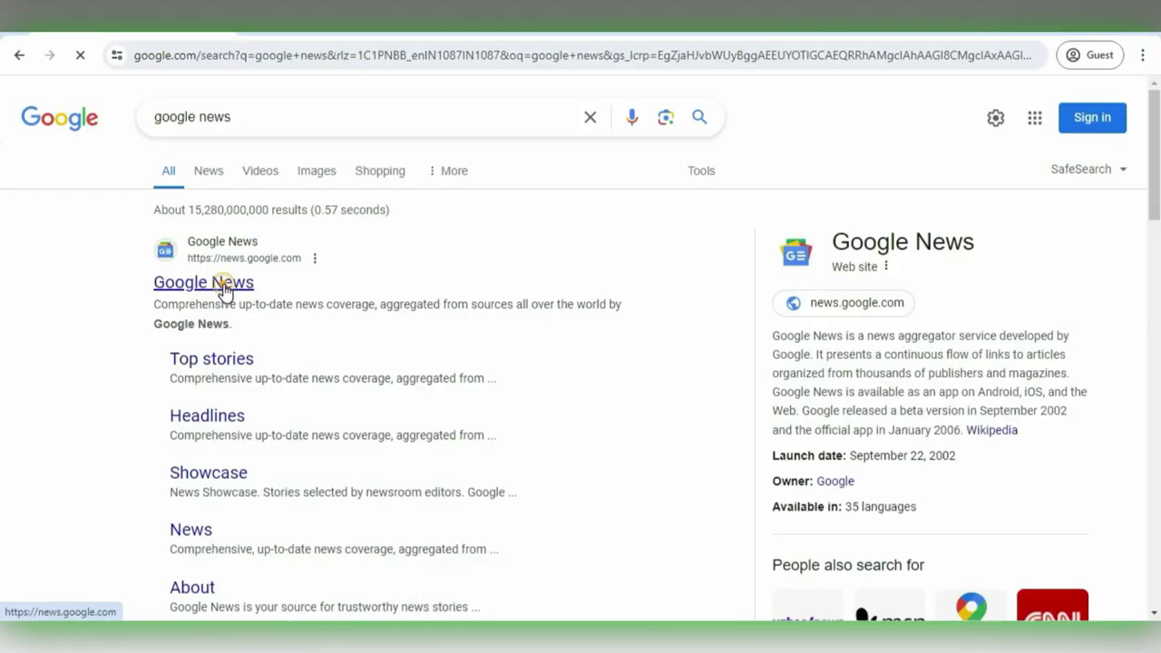
{"action": "left_click", "coordinate": [225, 290]}
{"action": "scroll", "coordinate": [492, 388], "scroll_direction": "down", "scroll_amount": 1}
{"action": "scroll", "coordinate": [518, 427], "scroll_direction": "down", "scroll_amount": 2}
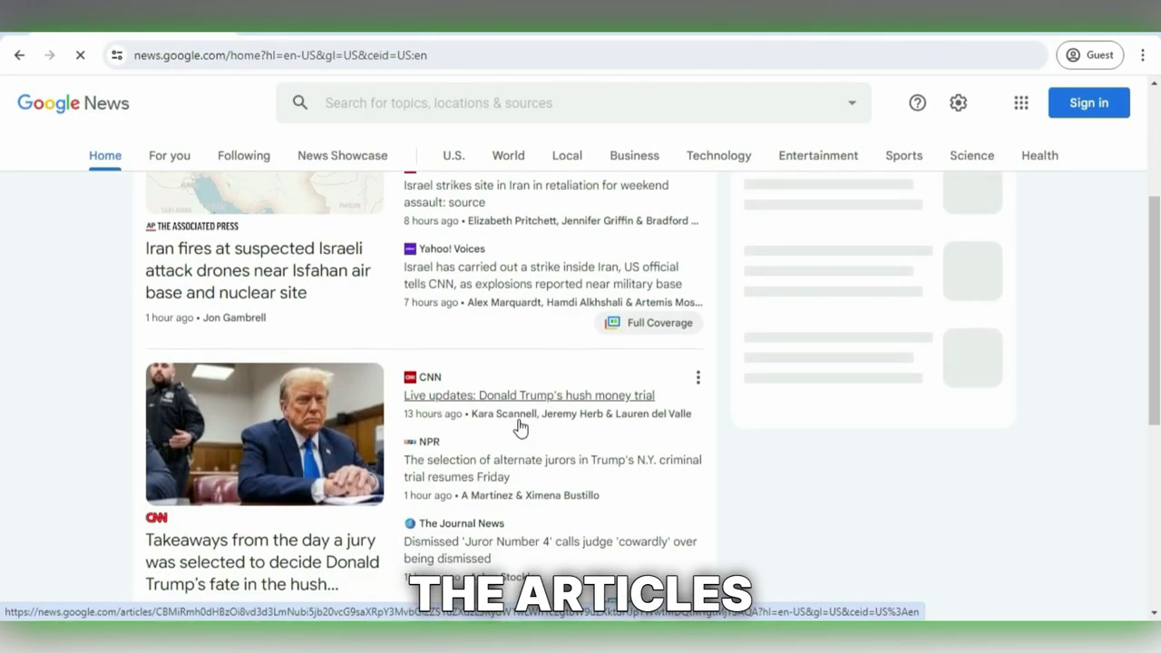
{"action": "scroll", "coordinate": [520, 439], "scroll_direction": "down", "scroll_amount": 2}
{"action": "scroll", "coordinate": [518, 440], "scroll_direction": "down", "scroll_amount": 3}
{"action": "scroll", "coordinate": [518, 440], "scroll_direction": "down", "scroll_amount": 1}
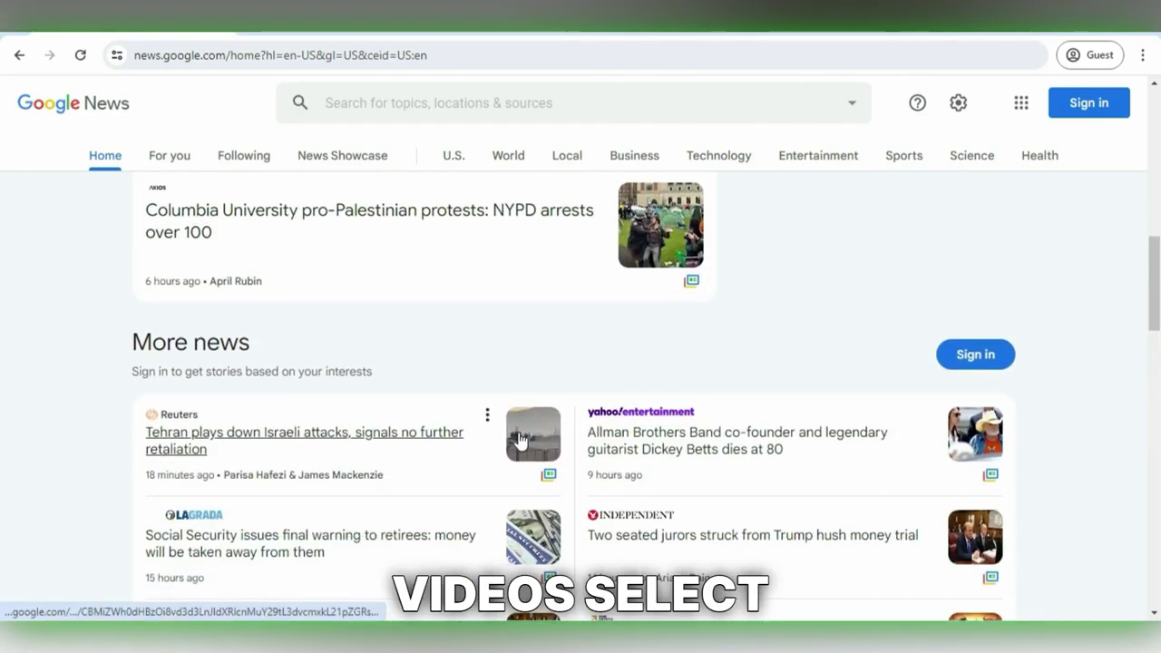
{"action": "scroll", "coordinate": [517, 443], "scroll_direction": "down", "scroll_amount": 4}
{"action": "left_click", "coordinate": [723, 160]}
{"action": "scroll", "coordinate": [586, 481], "scroll_direction": "down", "scroll_amount": 3}
{"action": "scroll", "coordinate": [363, 447], "scroll_direction": "down", "scroll_amount": 1}
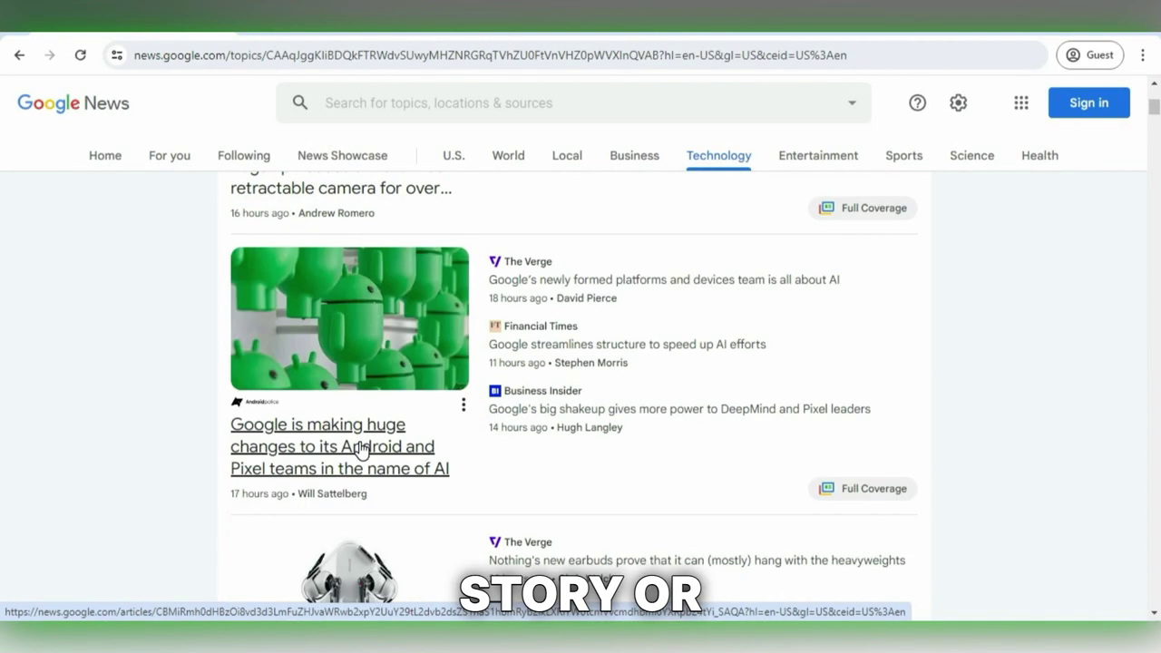
Open the Android Police article on Google's AI reorganization and copy its opening paragraphs.
{"action": "left_click", "coordinate": [362, 446]}
{"action": "scroll", "coordinate": [795, 355], "scroll_direction": "down", "scroll_amount": 1}
{"action": "scroll", "coordinate": [795, 360], "scroll_direction": "down", "scroll_amount": 2}
{"action": "scroll", "coordinate": [544, 344], "scroll_direction": "down", "scroll_amount": 5}
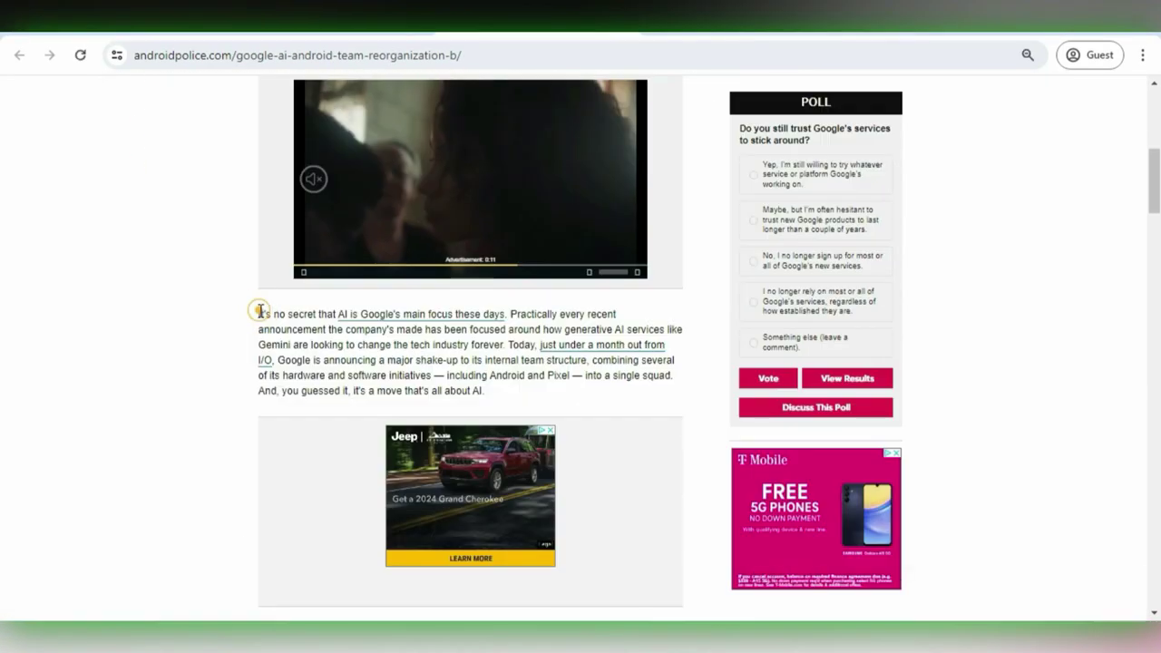
{"action": "left_click_drag", "start_coordinate": [259, 311], "coordinate": [501, 494]}
{"action": "right_click", "coordinate": [450, 258]}
{"action": "left_click", "coordinate": [512, 273]}
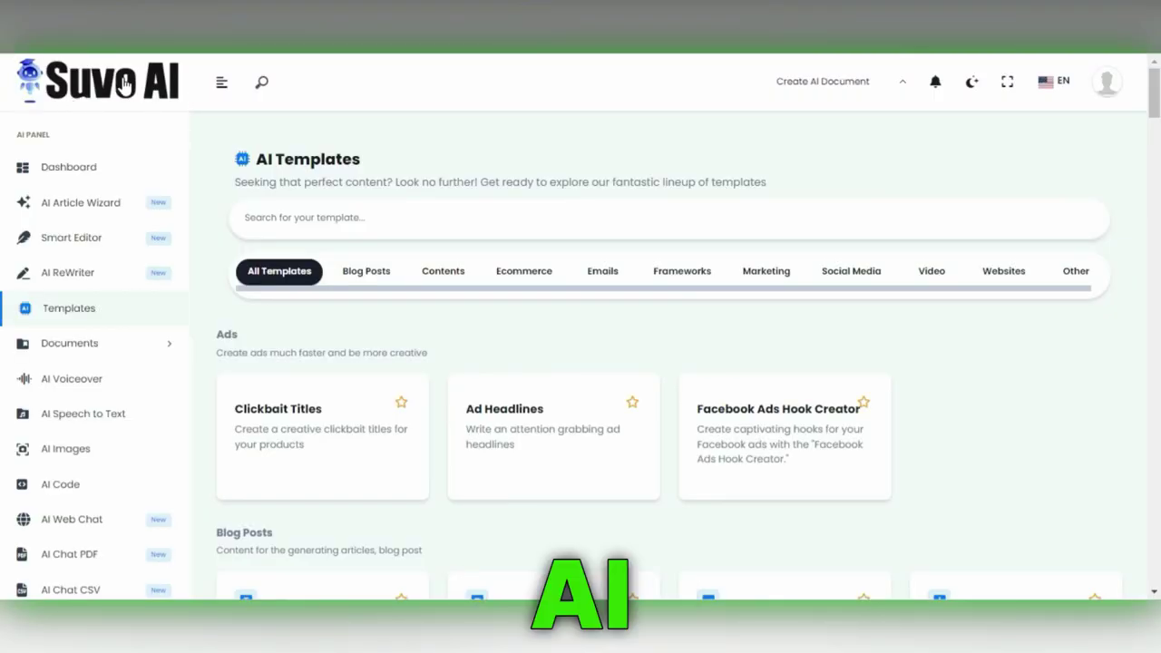
Find and open Suvo AI's Content Rewriter template by searching 'content'.
{"action": "left_click", "coordinate": [222, 82]}
{"action": "left_click", "coordinate": [191, 215]}
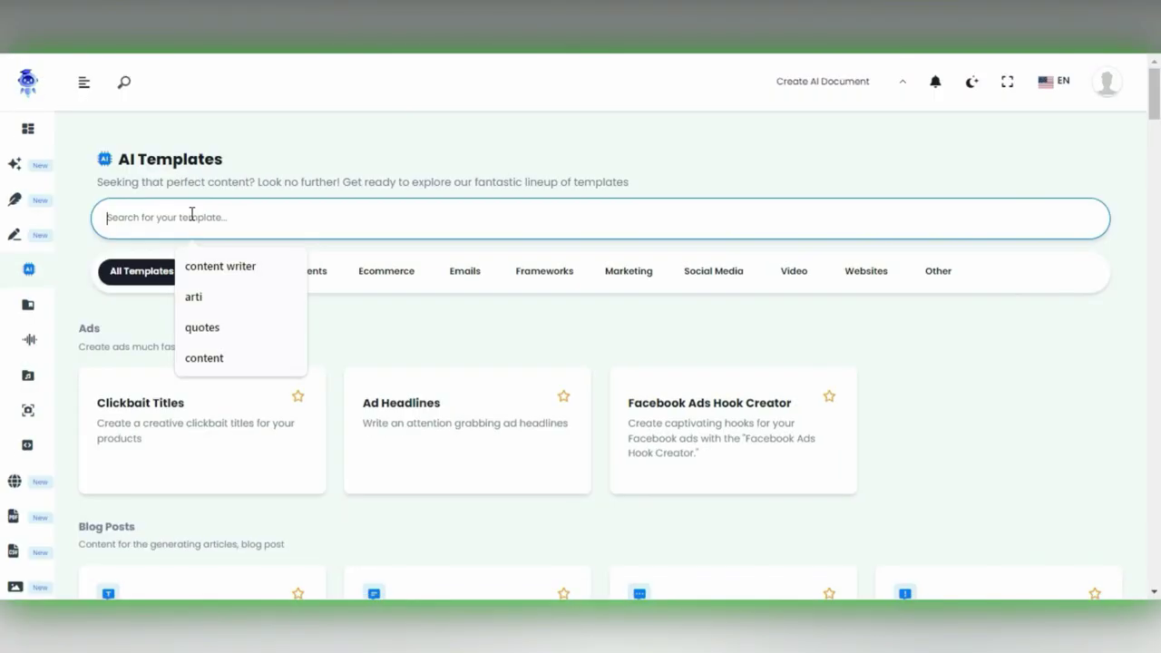
{"action": "type", "text": "content"}
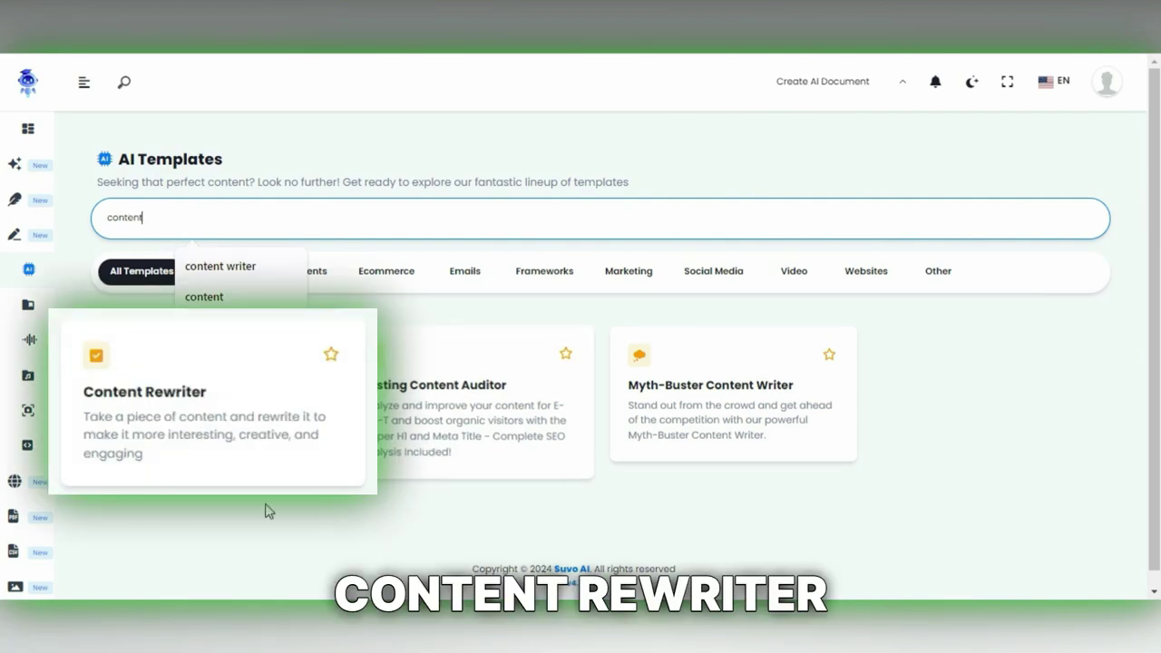
{"action": "left_click", "coordinate": [156, 418]}
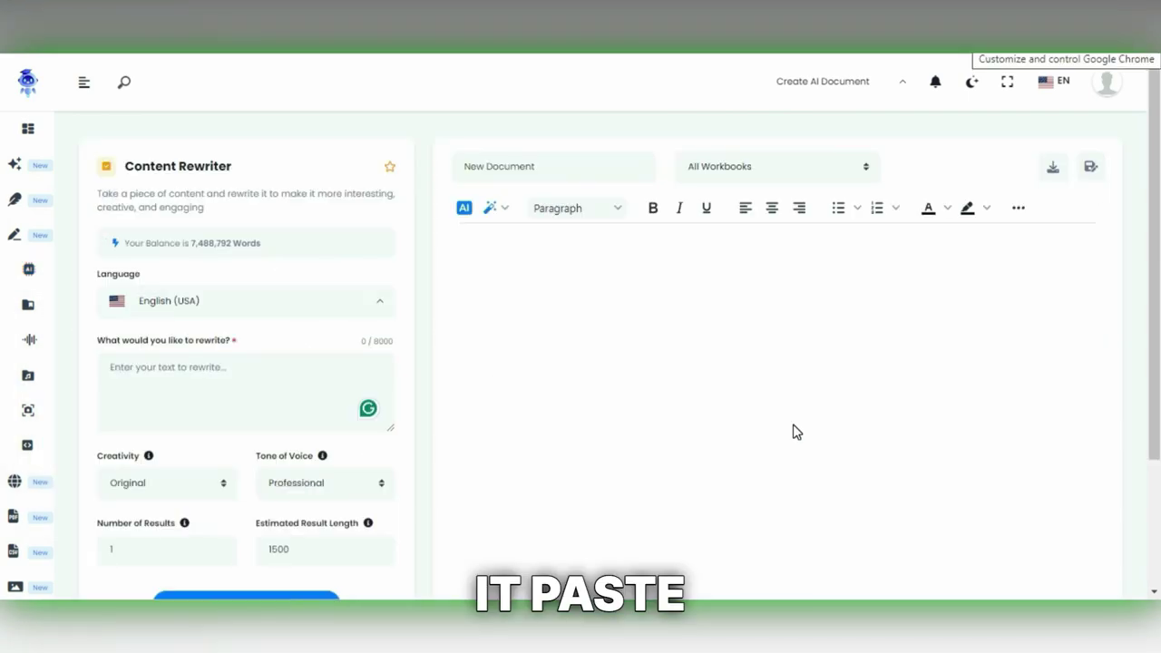
Paste the Google article into the rewrite box and generate a rewritten version.
{"action": "right_click", "coordinate": [127, 376]}
{"action": "left_click", "coordinate": [196, 189]}
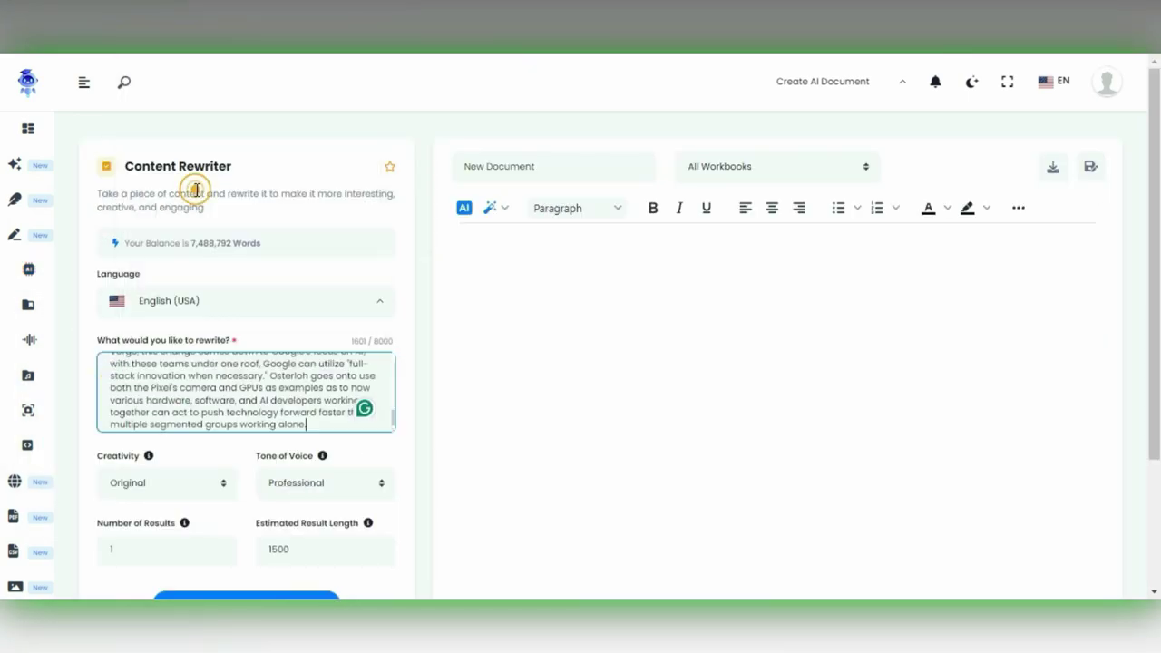
{"action": "left_click", "coordinate": [308, 549]}
{"action": "scroll", "coordinate": [272, 508], "scroll_direction": "down", "scroll_amount": 1}
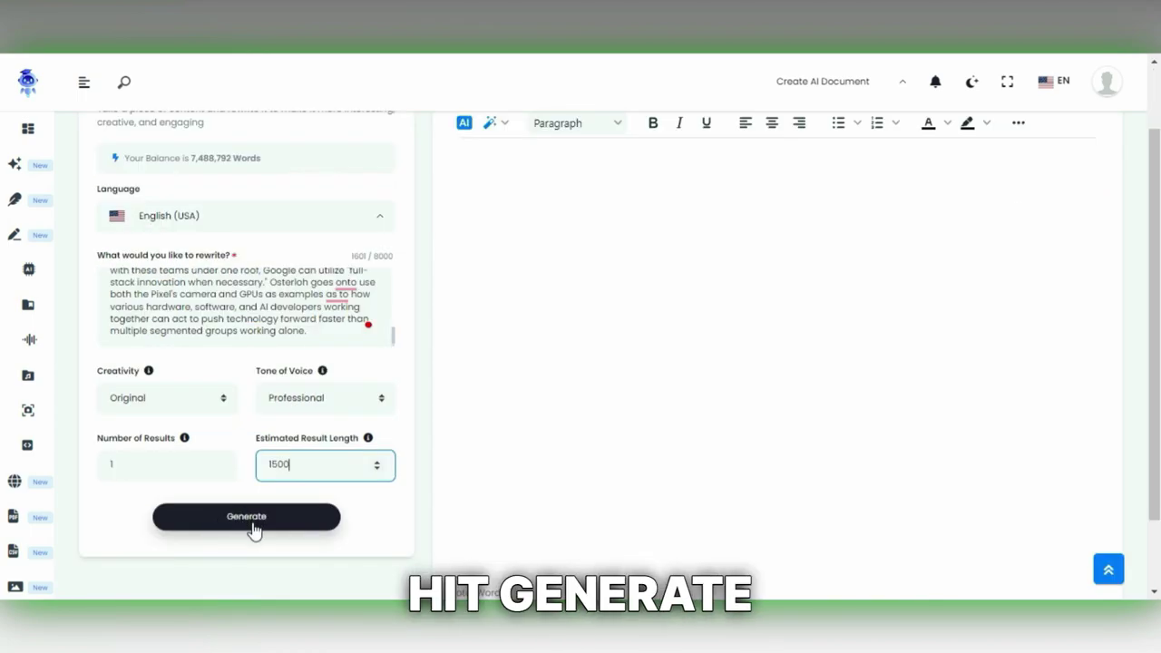
{"action": "left_click", "coordinate": [254, 522]}
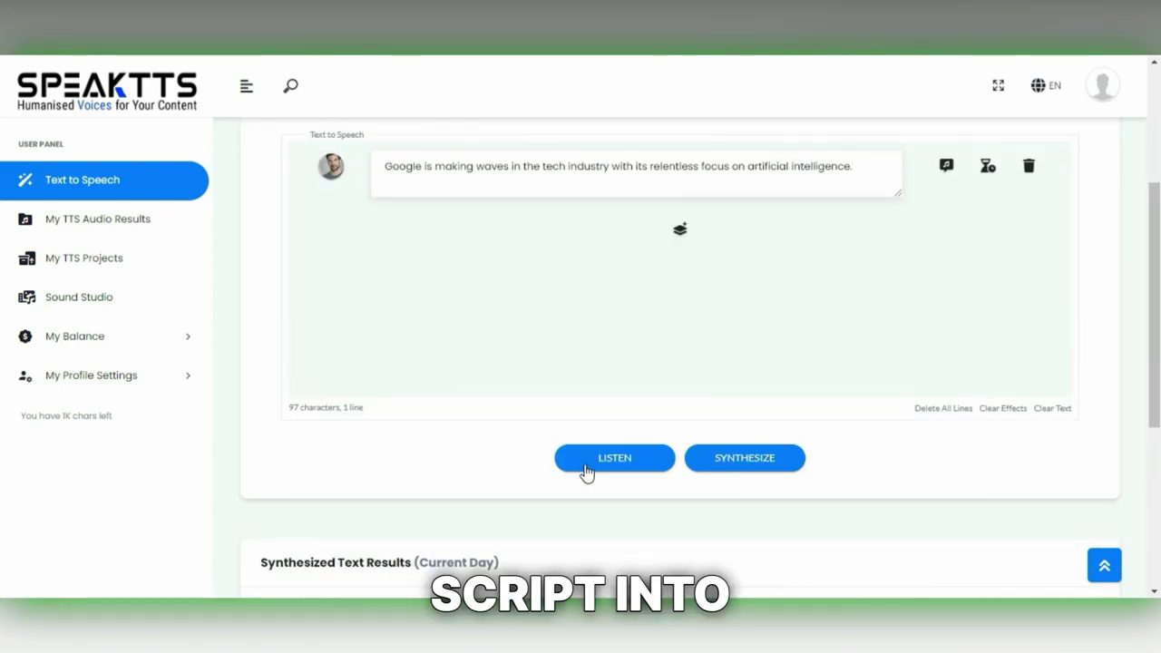
Preview the Google AI sentence, switch to the male voice Joey, and synthesize an MP3.
{"action": "left_click", "coordinate": [588, 474]}
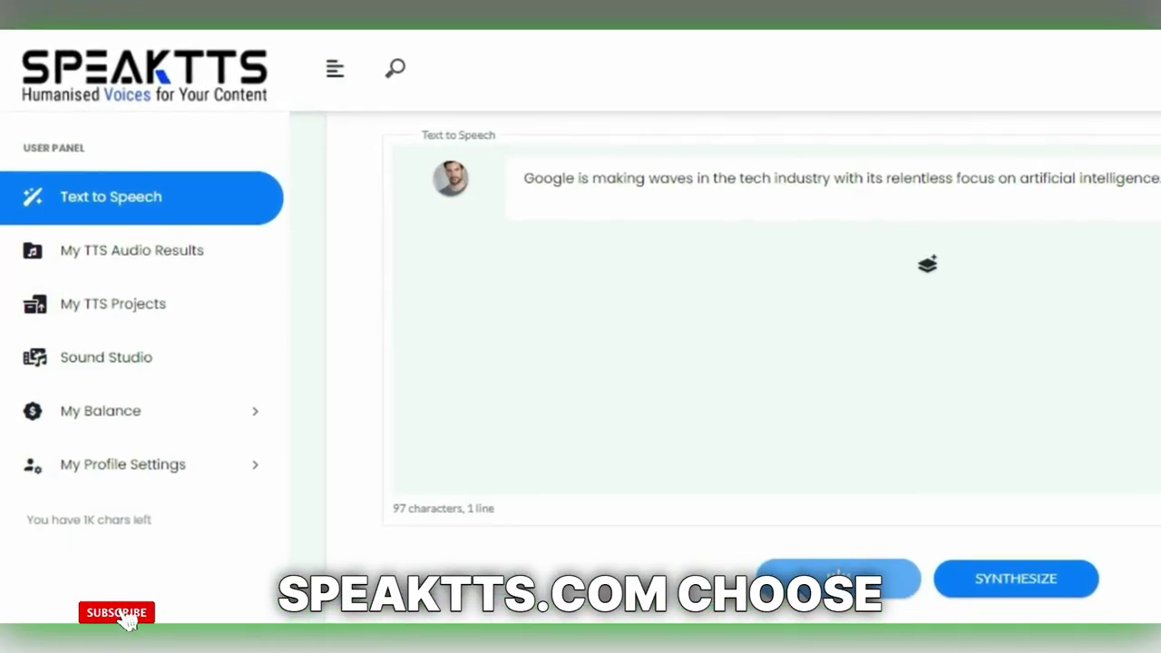
{"action": "left_click", "coordinate": [622, 272]}
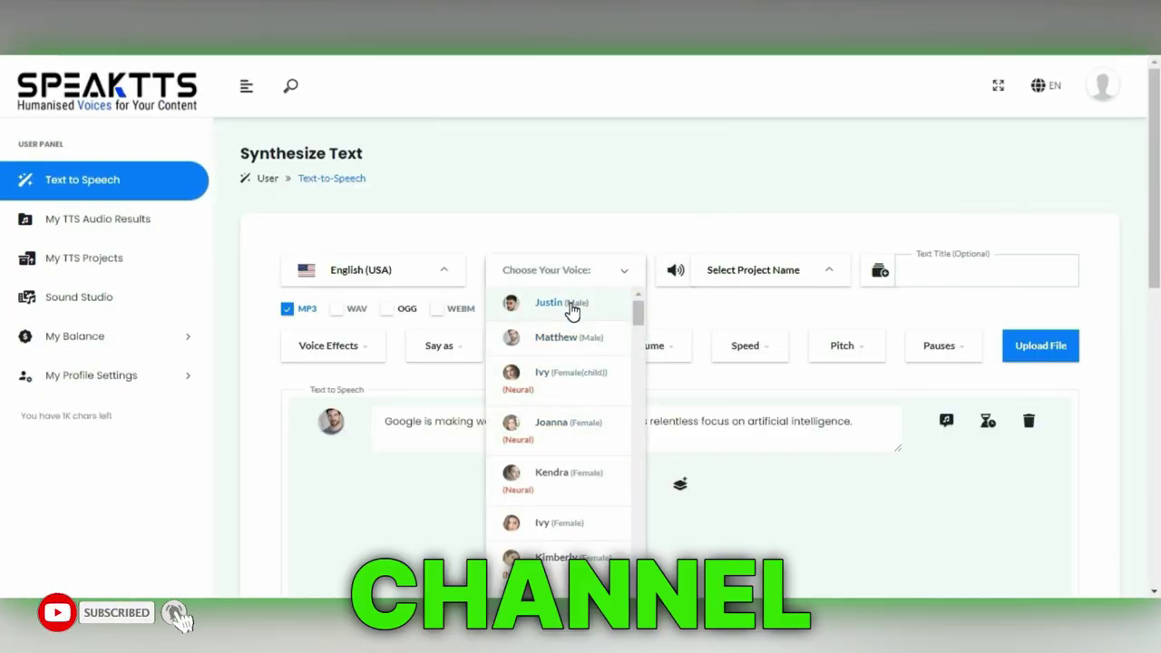
{"action": "left_click", "coordinate": [586, 474]}
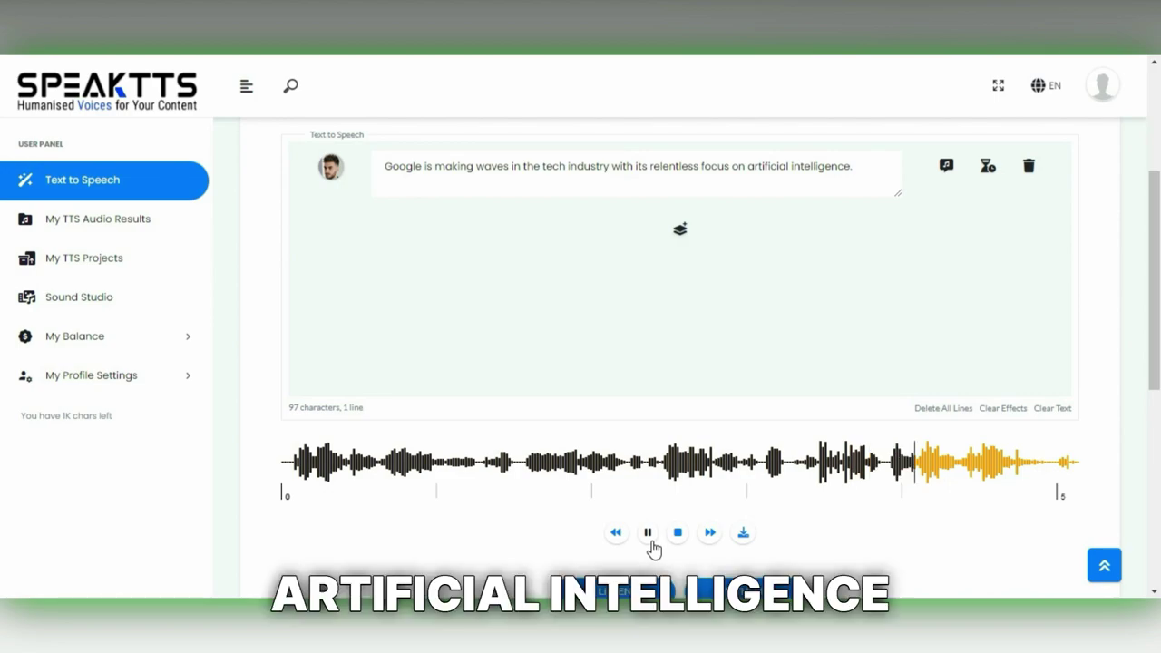
{"action": "scroll", "coordinate": [620, 392], "scroll_direction": "up", "scroll_amount": 3}
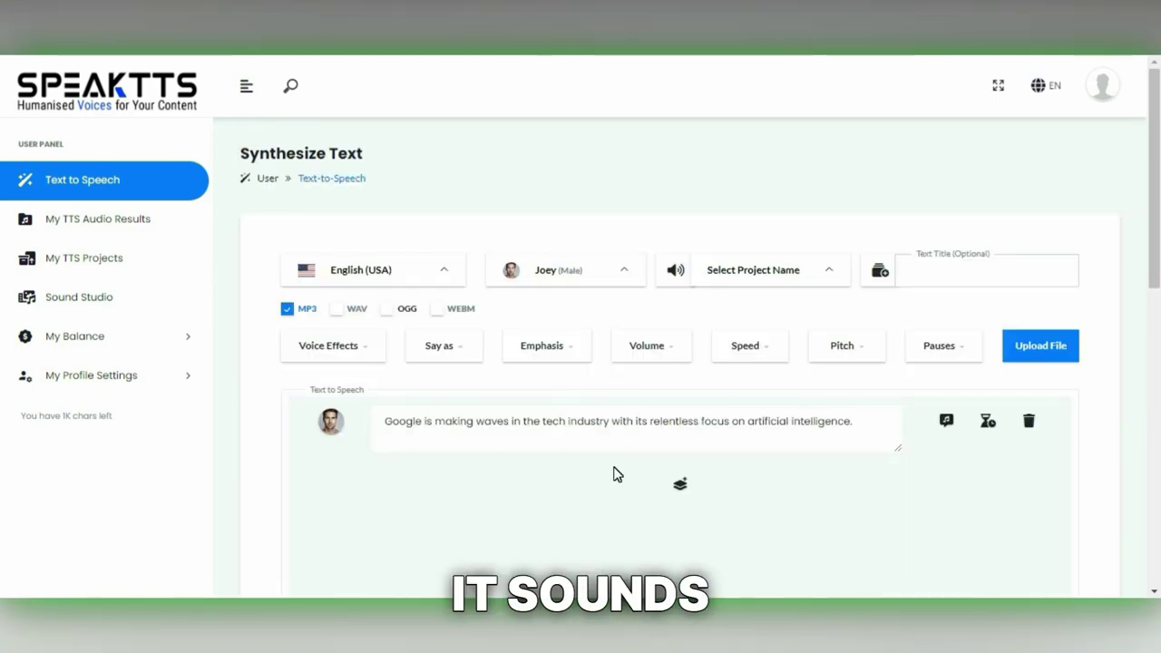
{"action": "scroll", "coordinate": [616, 473], "scroll_direction": "down", "scroll_amount": 4}
{"action": "left_click", "coordinate": [725, 508]}
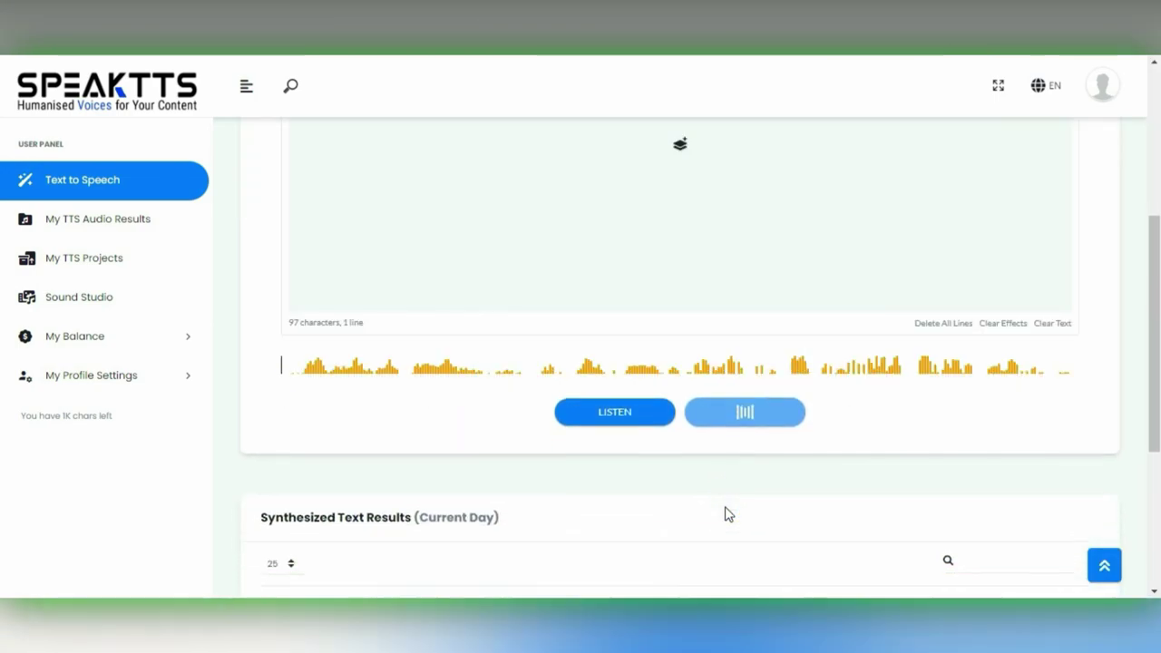
{"action": "scroll", "coordinate": [725, 512], "scroll_direction": "down", "scroll_amount": 3}
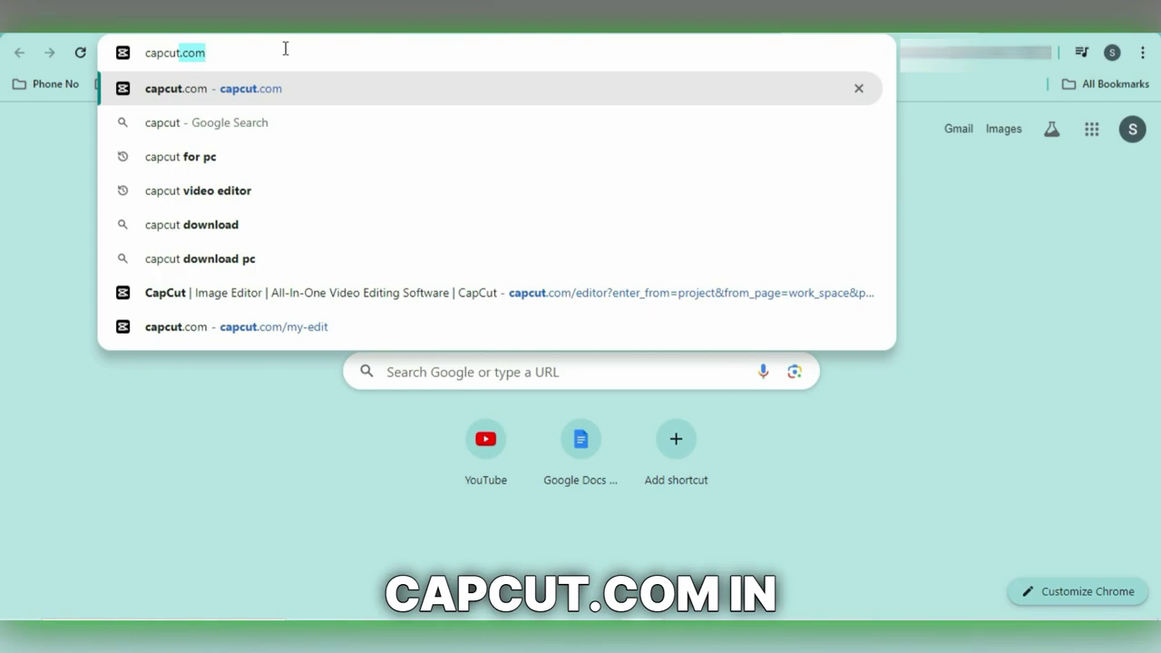
Go to capcut.com and create a new 16:9 widescreen video project.
{"action": "left_click", "coordinate": [192, 95]}
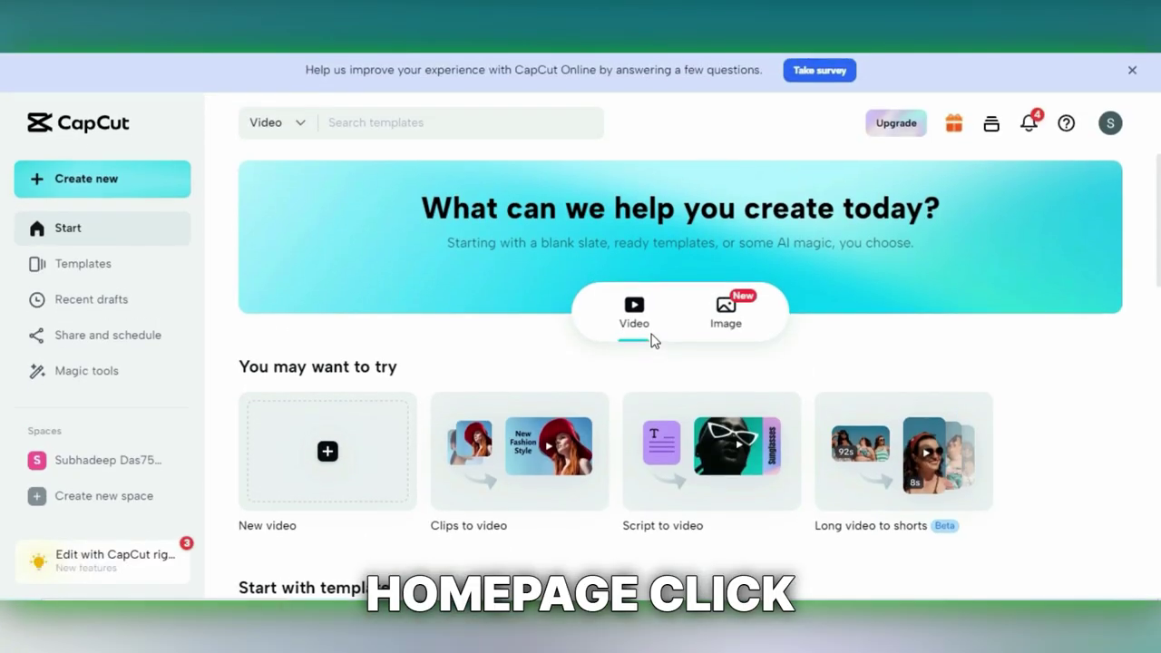
{"action": "scroll", "coordinate": [653, 339], "scroll_direction": "down", "scroll_amount": 5}
{"action": "left_click", "coordinate": [89, 172]}
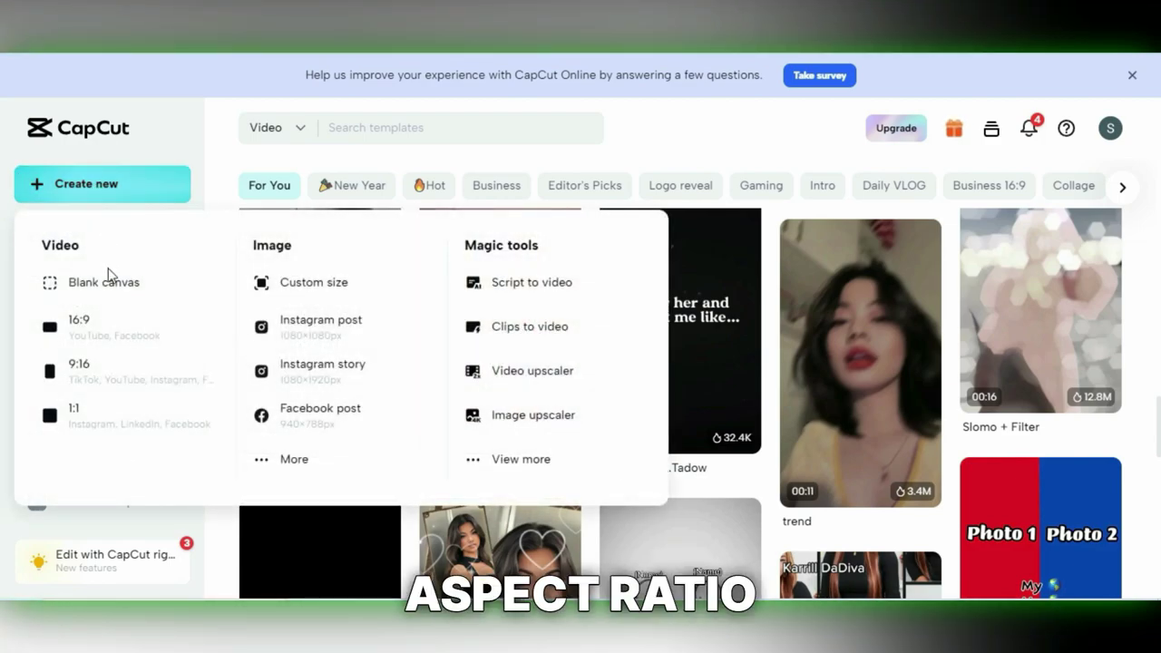
{"action": "left_click", "coordinate": [50, 328]}
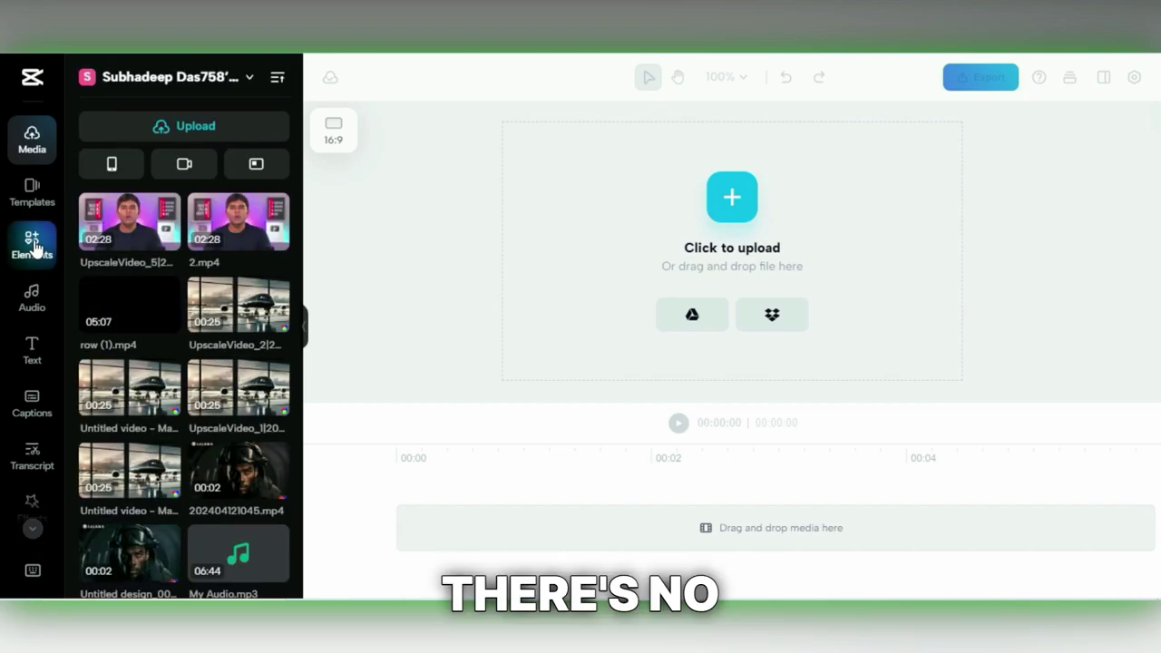
Search CapCut stock videos for 'news intro' and add the purple globe clip to the timeline.
{"action": "left_click", "coordinate": [32, 243]}
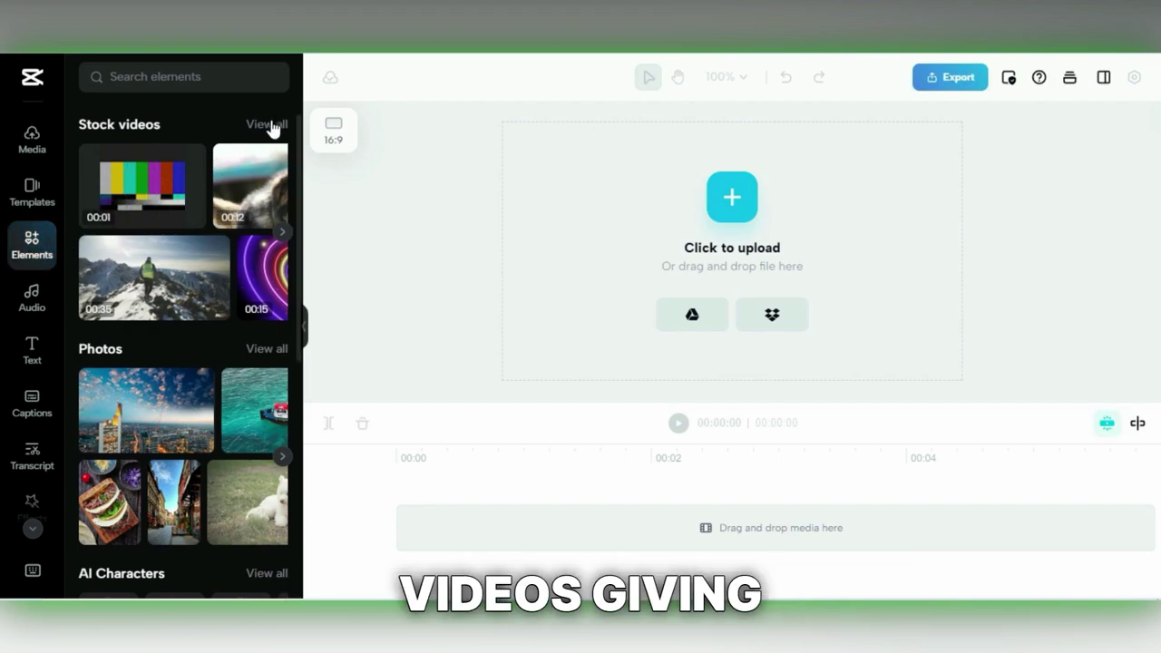
{"action": "left_click", "coordinate": [272, 126]}
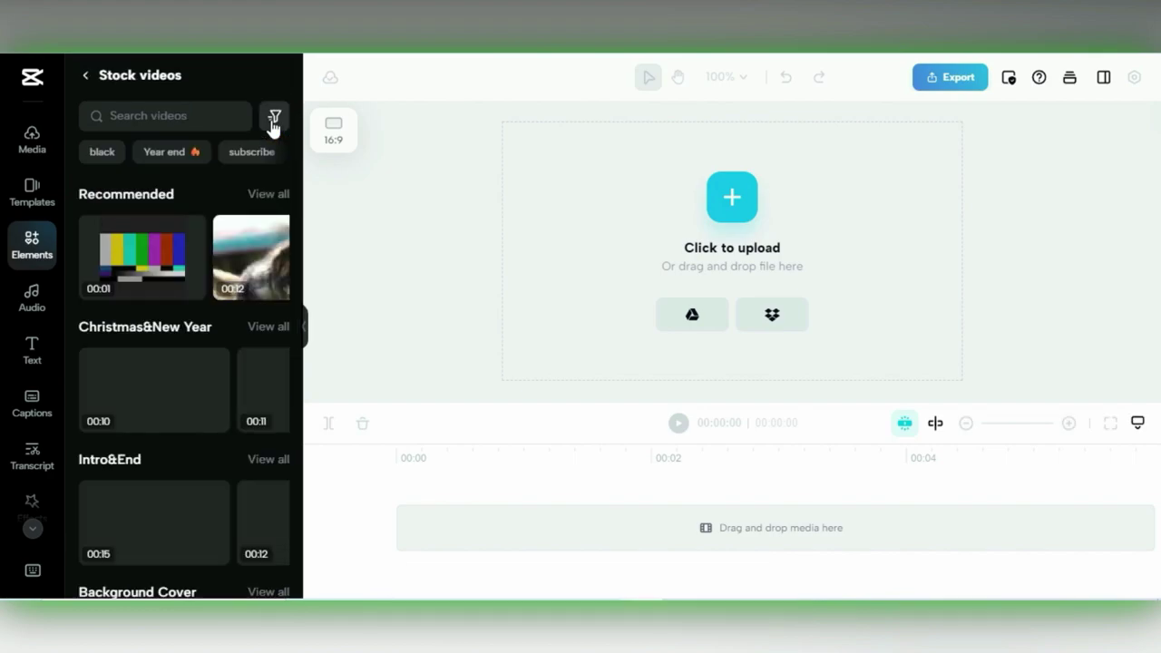
{"action": "left_click", "coordinate": [164, 116]}
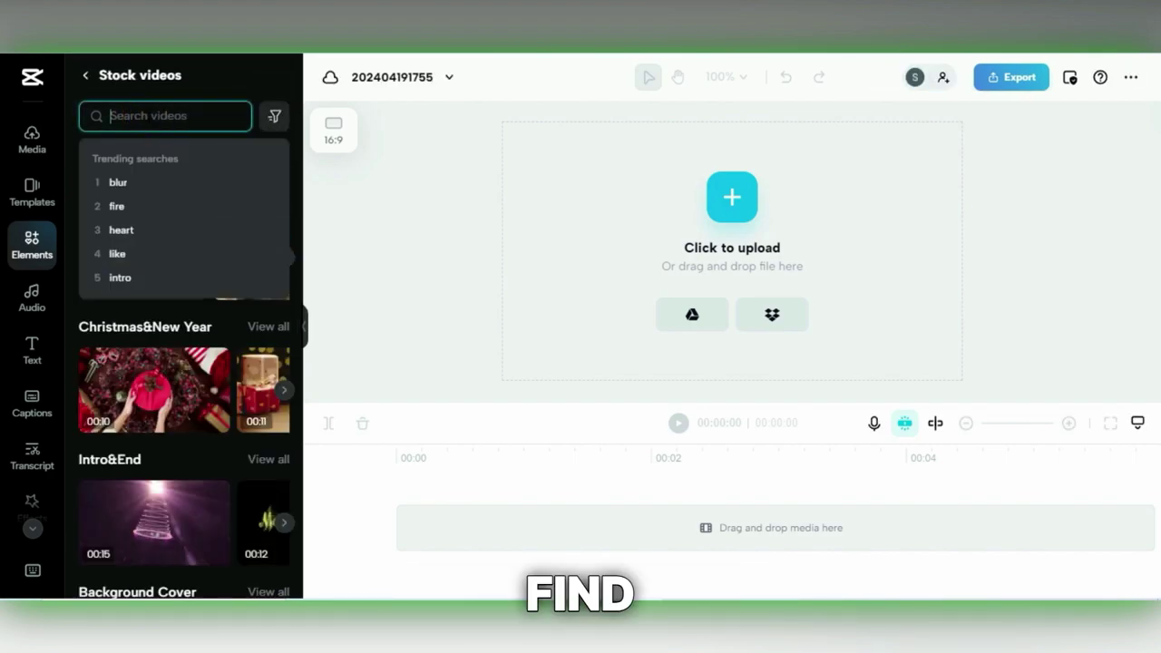
{"action": "type", "text": "news intro"}
{"action": "key", "text": "Return"}
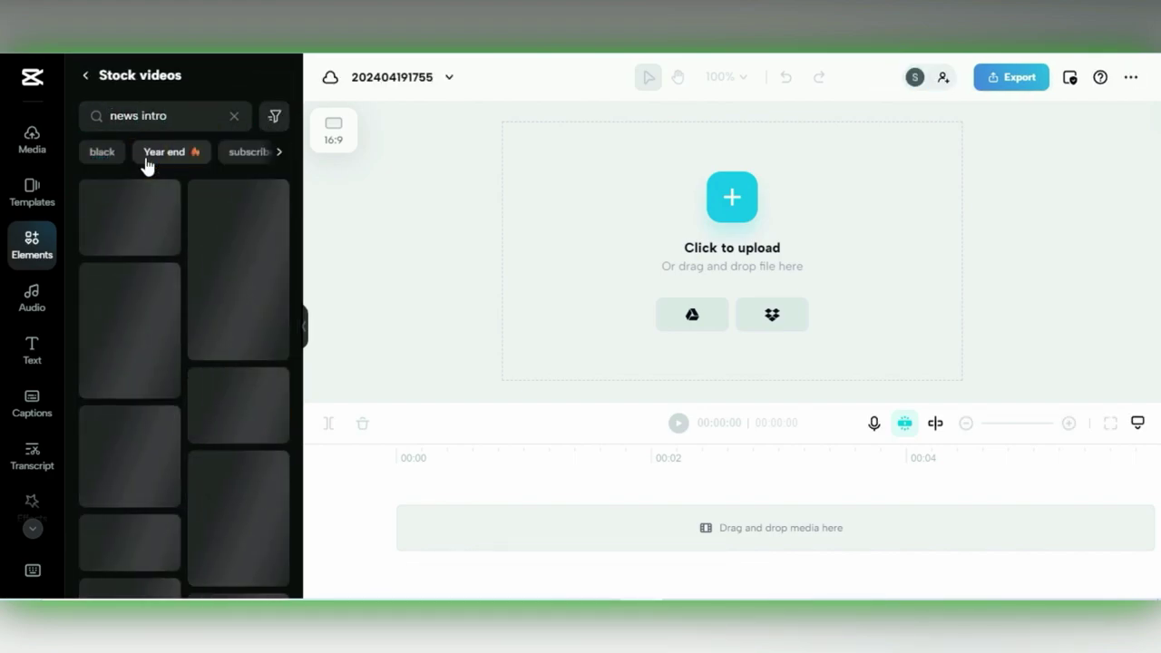
{"action": "scroll", "coordinate": [238, 461], "scroll_direction": "down", "scroll_amount": 2}
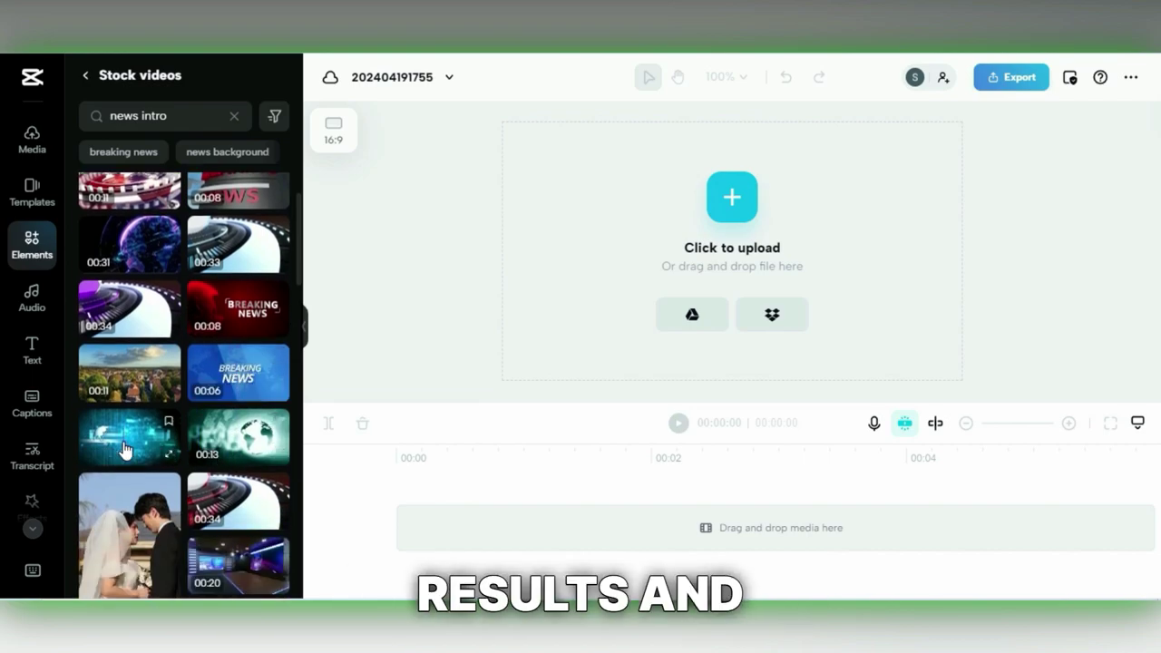
{"action": "left_click", "coordinate": [133, 311]}
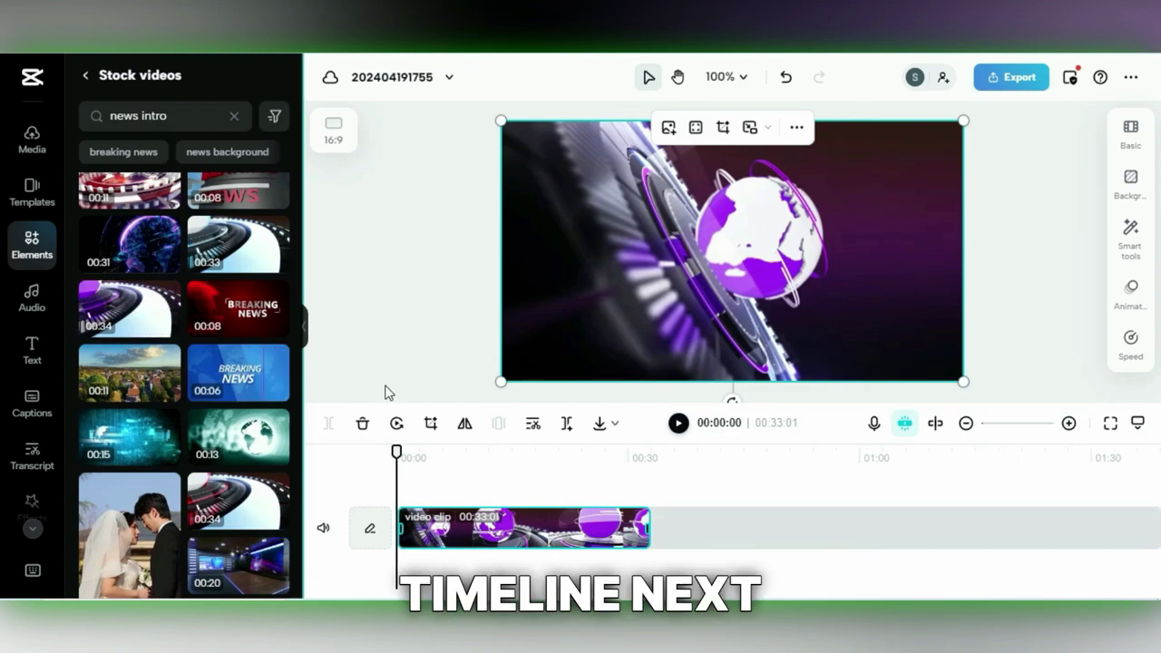
Add the blue NEWS studio clip from a 'news background' search after the intro, then preview it.
{"action": "left_click", "coordinate": [678, 423]}
{"action": "type", "text": "bac"}
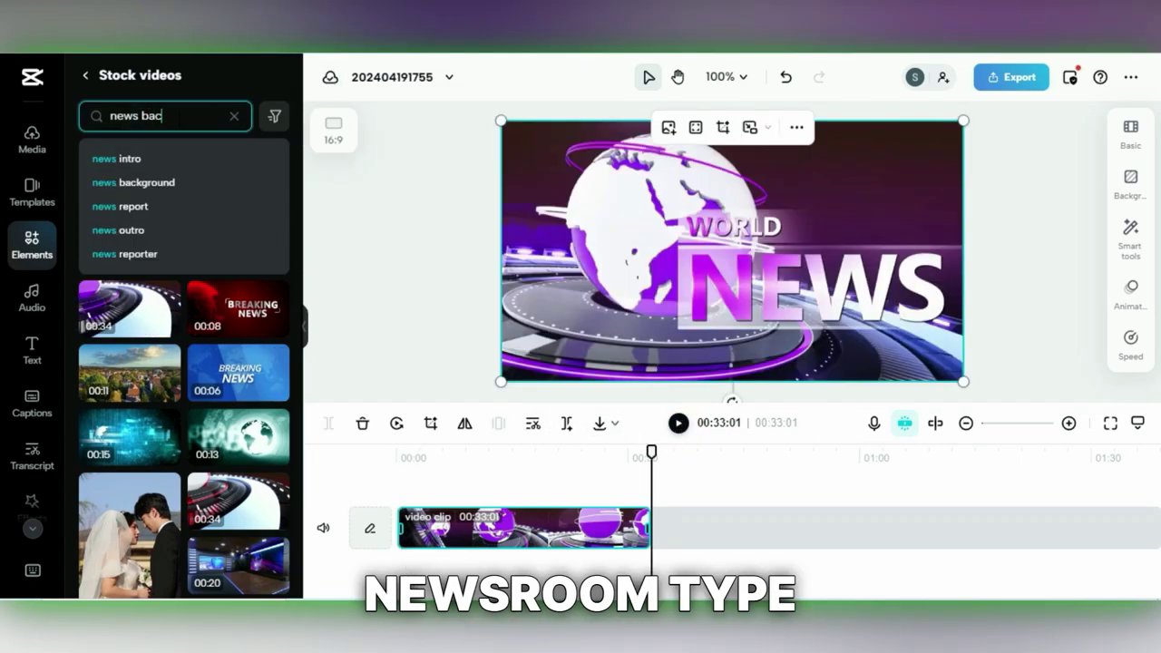
{"action": "type", "text": "kground"}
{"action": "key", "text": "Return"}
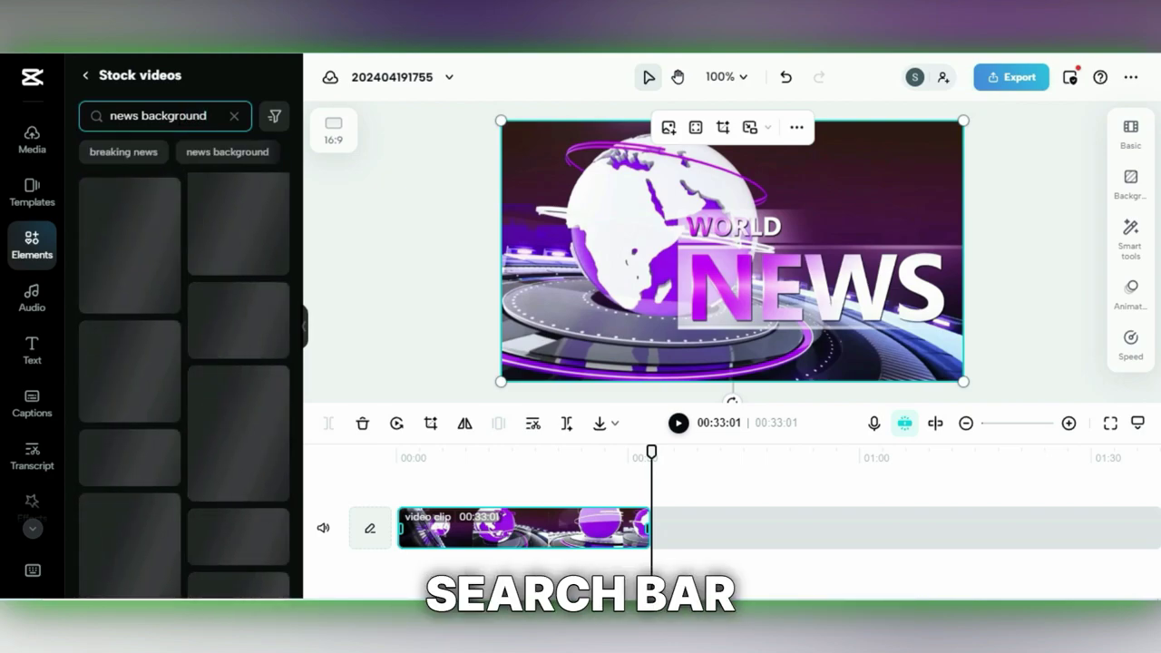
{"action": "scroll", "coordinate": [134, 470], "scroll_direction": "down", "scroll_amount": 3}
{"action": "scroll", "coordinate": [208, 508], "scroll_direction": "down", "scroll_amount": 2}
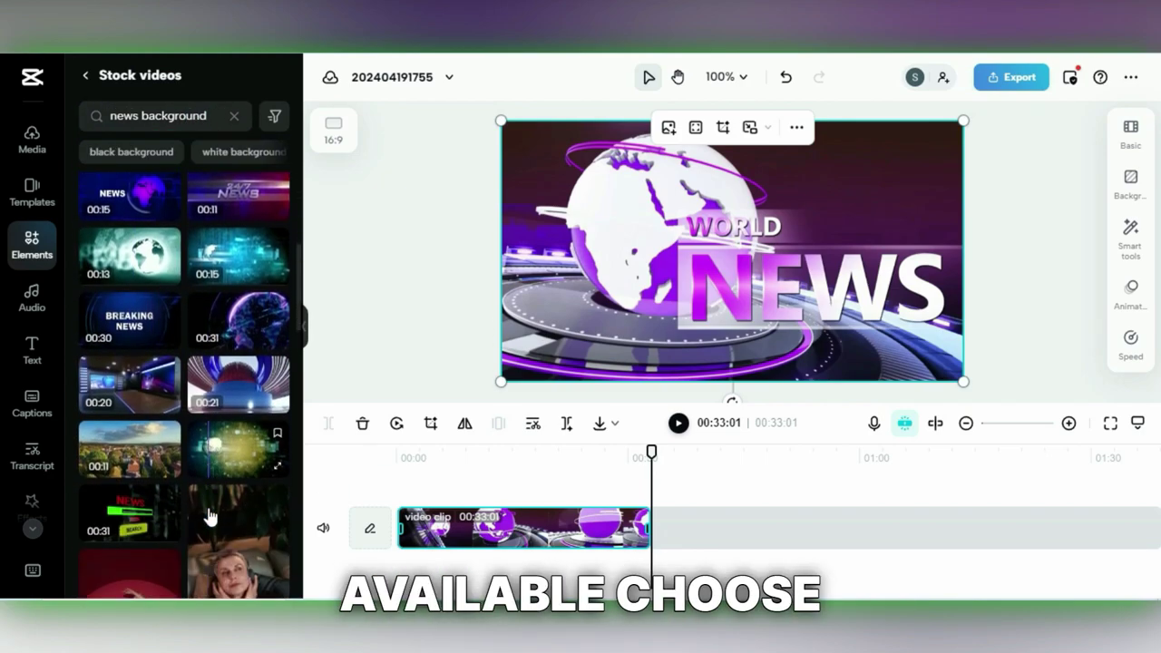
{"action": "left_click", "coordinate": [247, 385]}
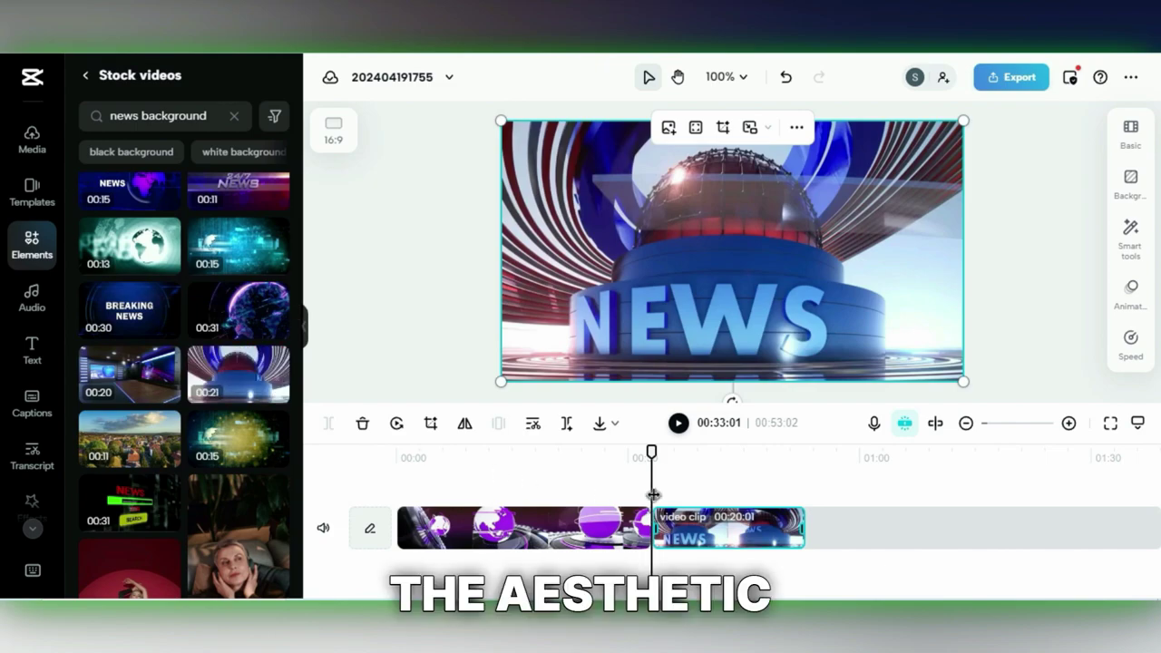
{"action": "left_click", "coordinate": [678, 424]}
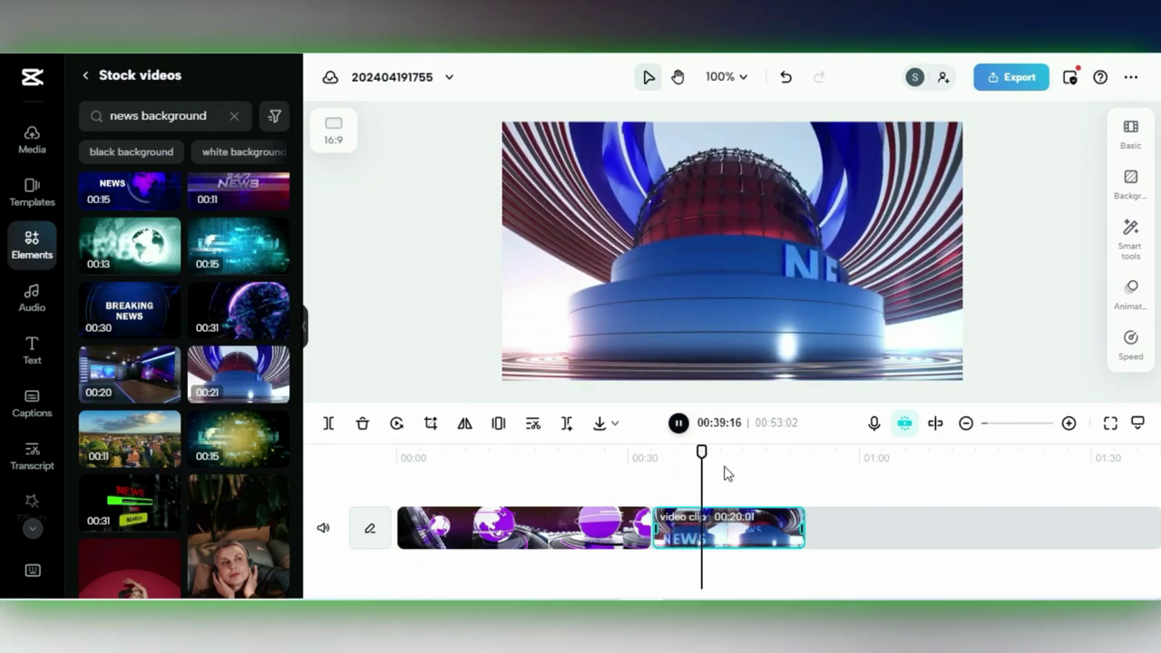
{"action": "key", "text": "space"}
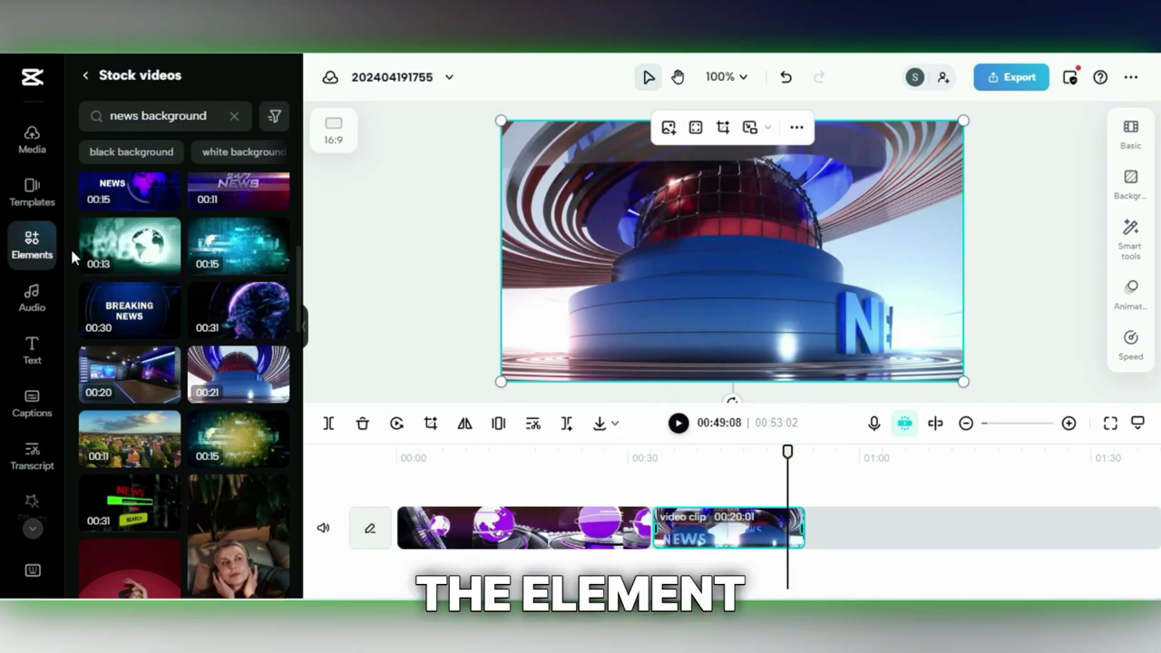
Browse the Elements library to the full AI Characters list and scroll to the suited presenters.
{"action": "left_click", "coordinate": [86, 77]}
{"action": "scroll", "coordinate": [159, 342], "scroll_direction": "down", "scroll_amount": 5}
{"action": "scroll", "coordinate": [181, 381], "scroll_direction": "down", "scroll_amount": 2}
{"action": "scroll", "coordinate": [200, 408], "scroll_direction": "down", "scroll_amount": 2}
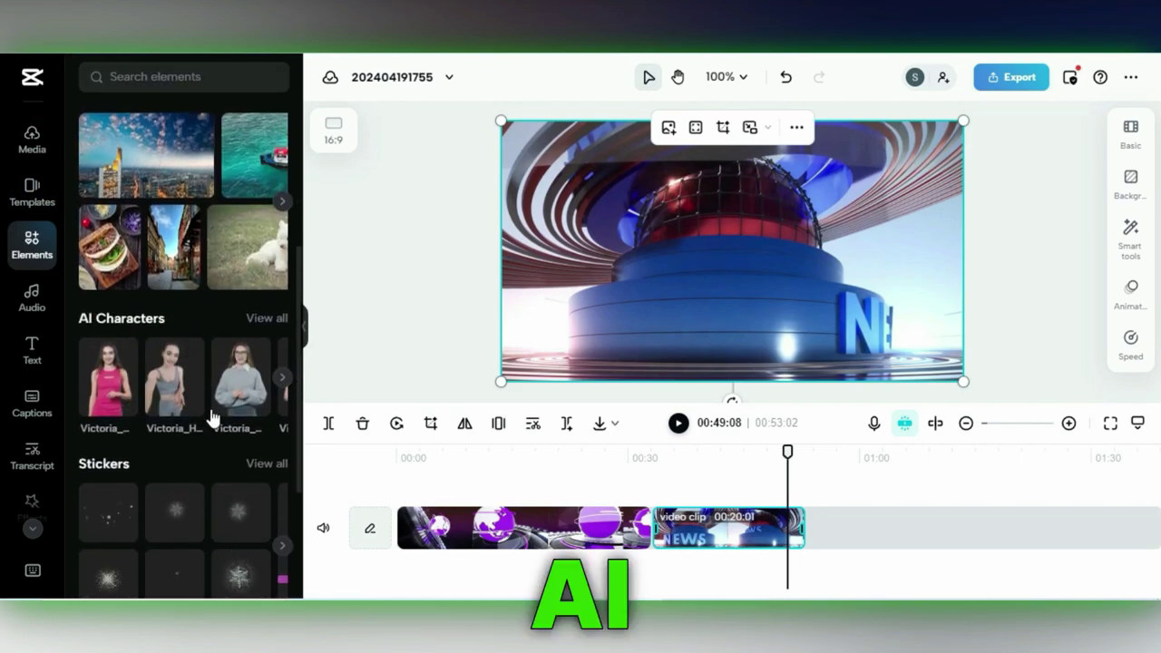
{"action": "left_click", "coordinate": [264, 319]}
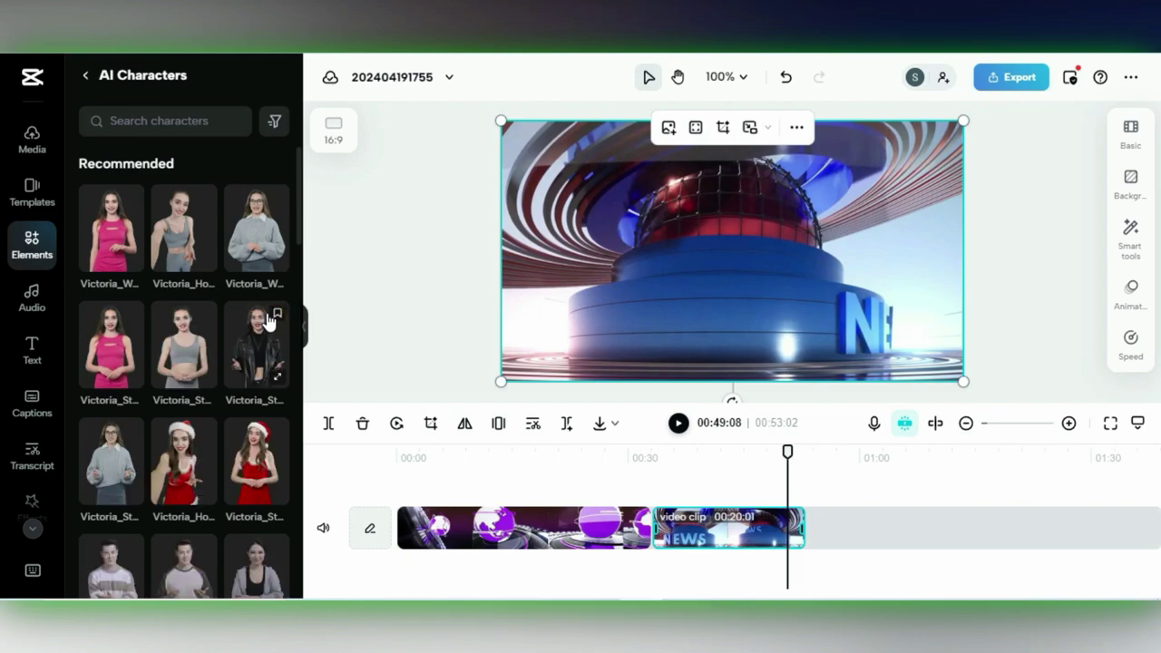
{"action": "mouse_move", "coordinate": [183, 345]}
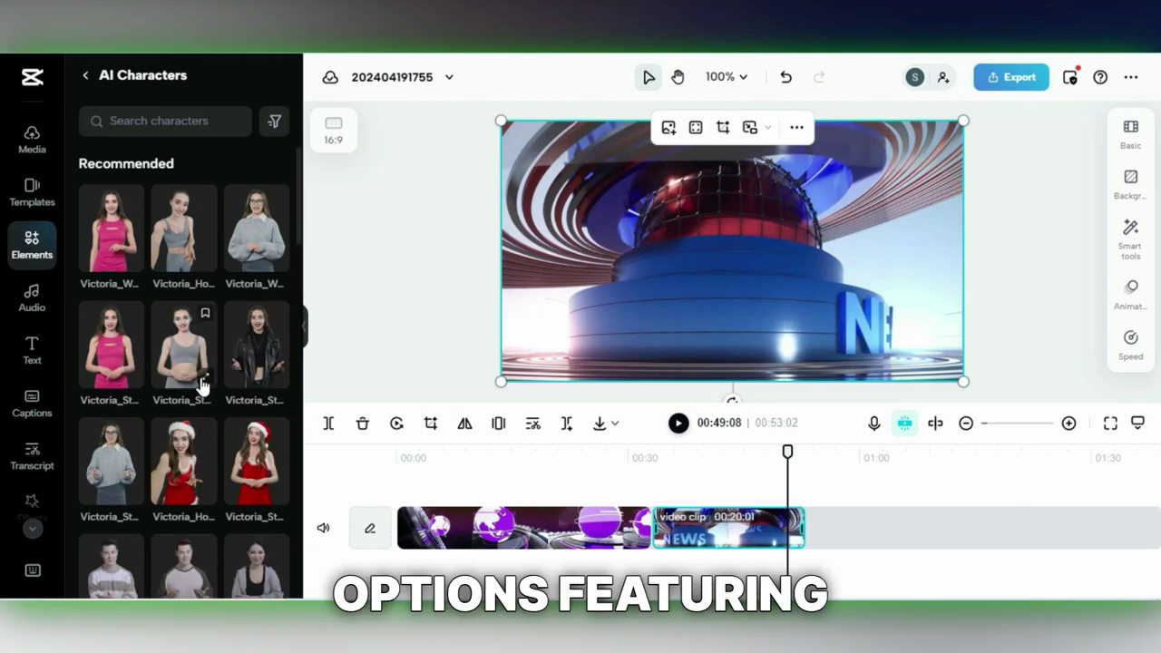
{"action": "scroll", "coordinate": [241, 384], "scroll_direction": "down", "scroll_amount": 1}
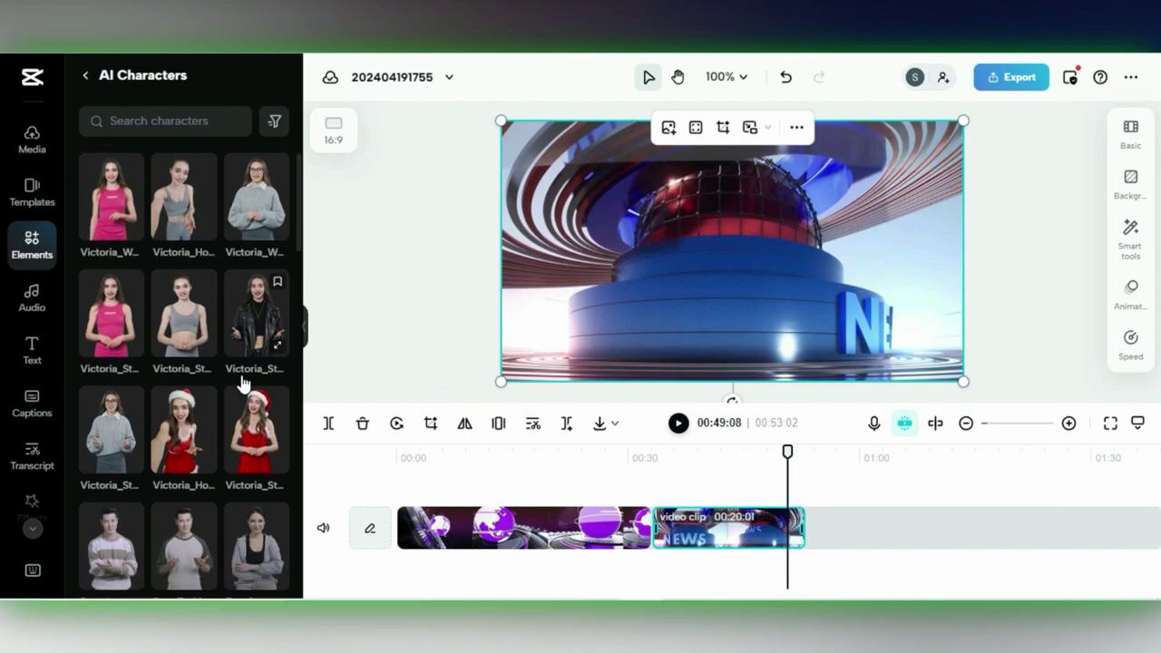
{"action": "scroll", "coordinate": [241, 384], "scroll_direction": "down", "scroll_amount": 2}
{"action": "scroll", "coordinate": [243, 384], "scroll_direction": "down", "scroll_amount": 2}
{"action": "scroll", "coordinate": [241, 383], "scroll_direction": "down", "scroll_amount": 1}
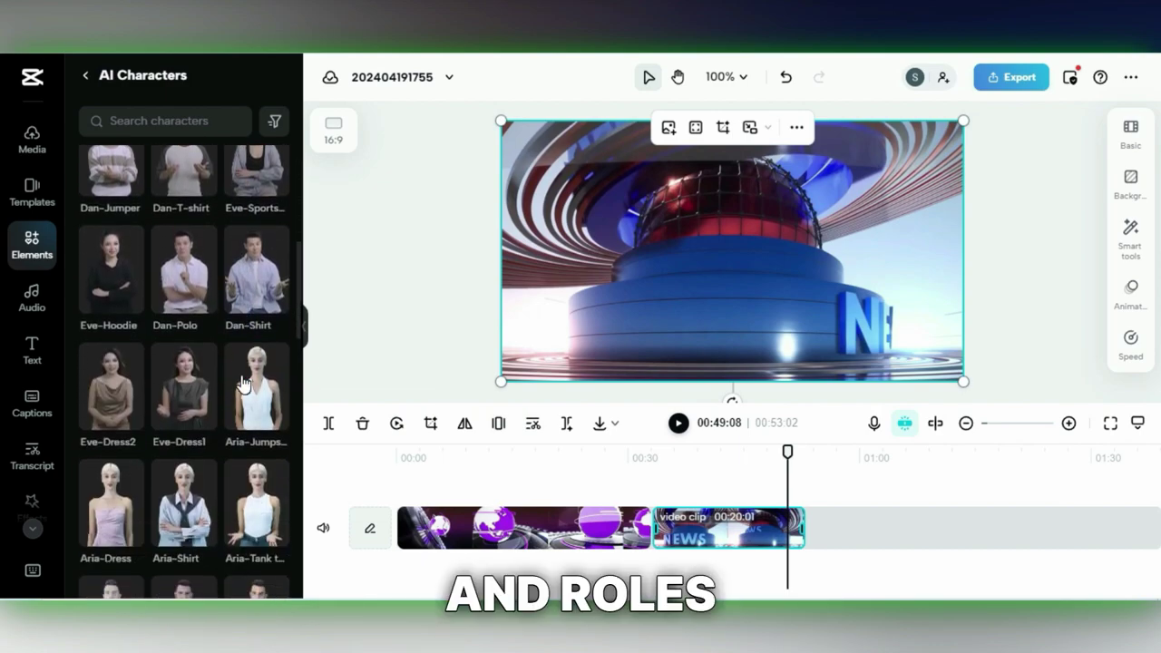
{"action": "scroll", "coordinate": [141, 444], "scroll_direction": "down", "scroll_amount": 1}
{"action": "scroll", "coordinate": [145, 445], "scroll_direction": "down", "scroll_amount": 1}
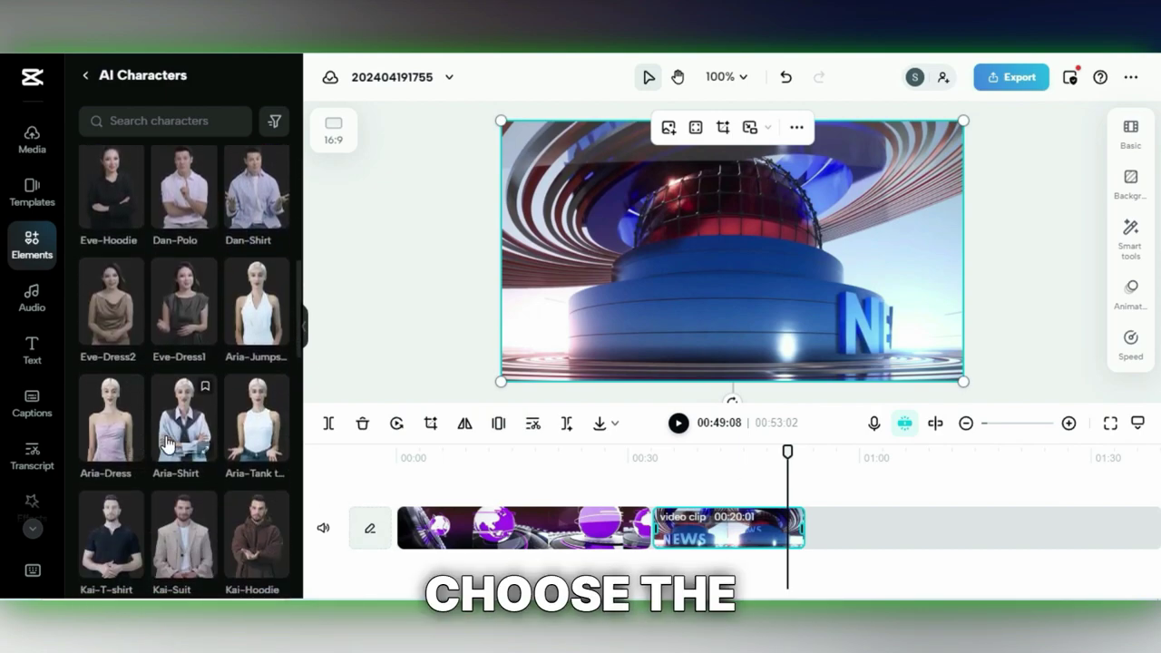
{"action": "scroll", "coordinate": [252, 450], "scroll_direction": "down", "scroll_amount": 3}
{"action": "scroll", "coordinate": [251, 451], "scroll_direction": "down", "scroll_amount": 2}
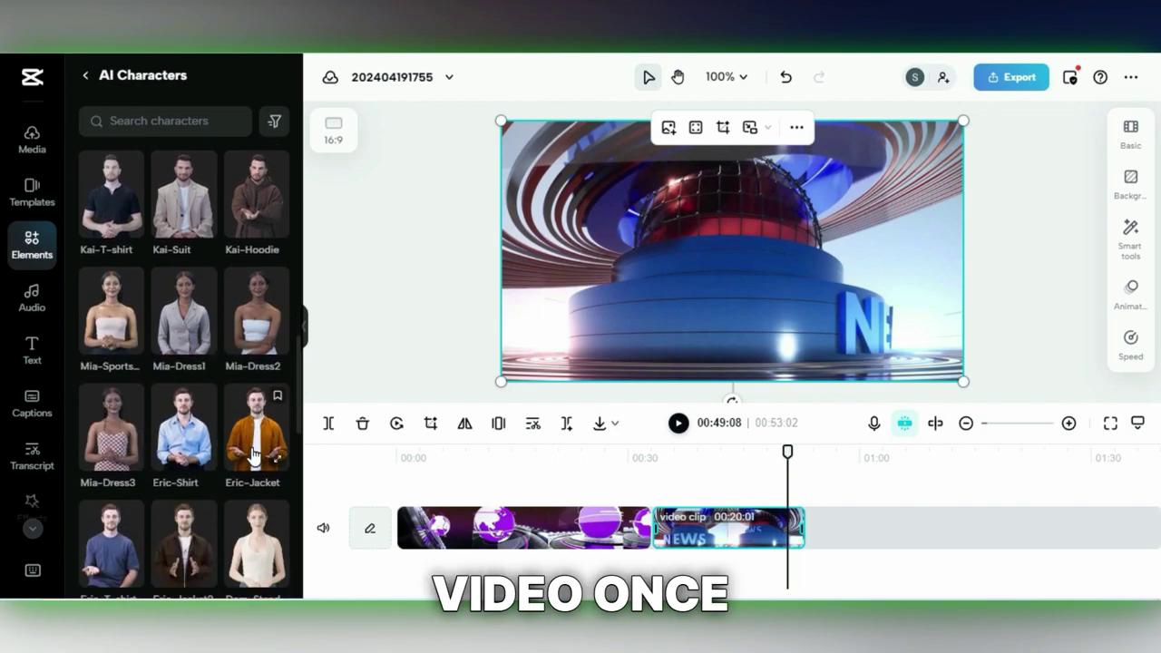
{"action": "scroll", "coordinate": [251, 451], "scroll_direction": "down", "scroll_amount": 3}
Add the suited Refa-Standing presenter on a new track near 00:30 over the newsroom footage.
{"action": "left_click", "coordinate": [104, 469]}
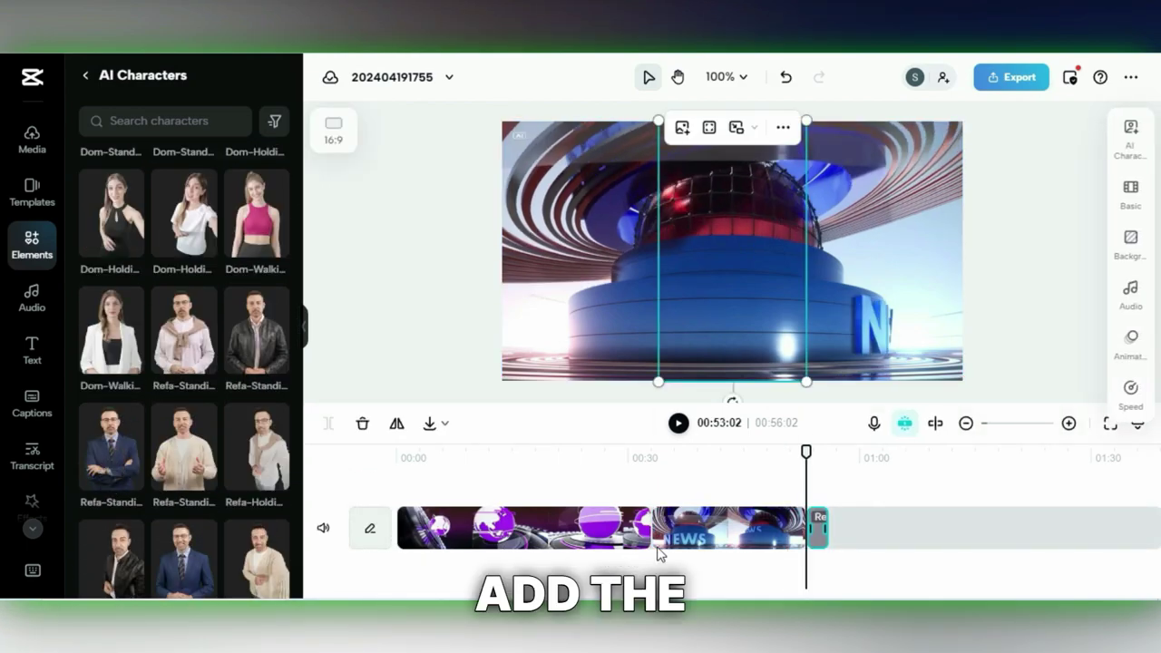
{"action": "left_click_drag", "start_coordinate": [815, 540], "coordinate": [658, 497]}
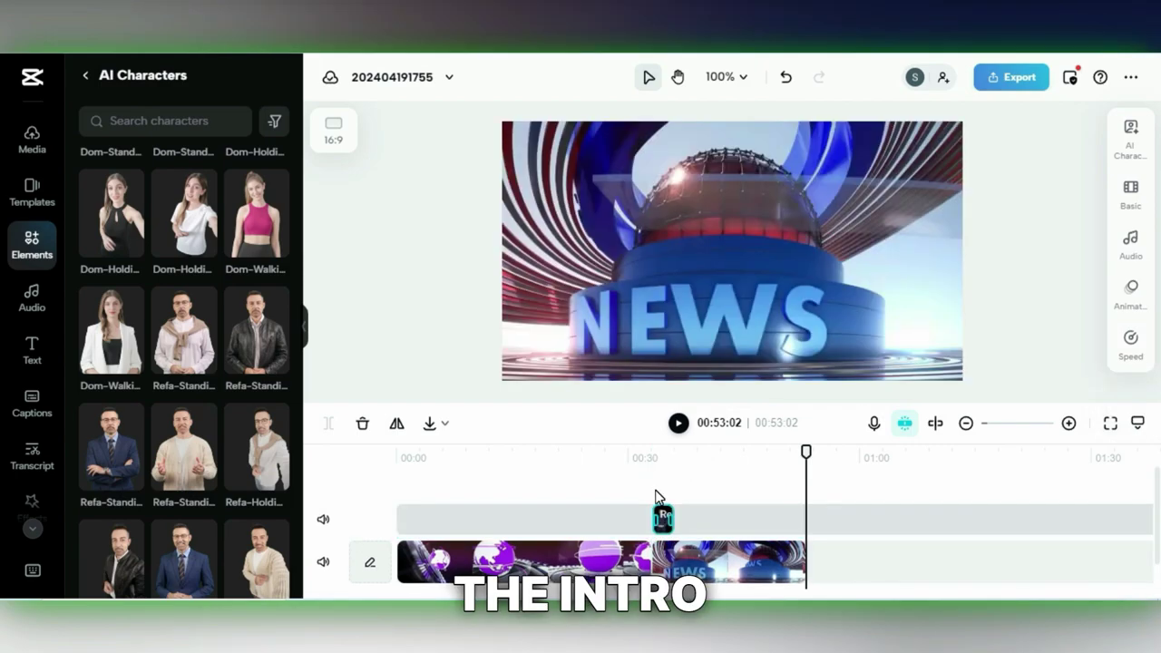
{"action": "left_click_drag", "start_coordinate": [715, 461], "coordinate": [647, 470]}
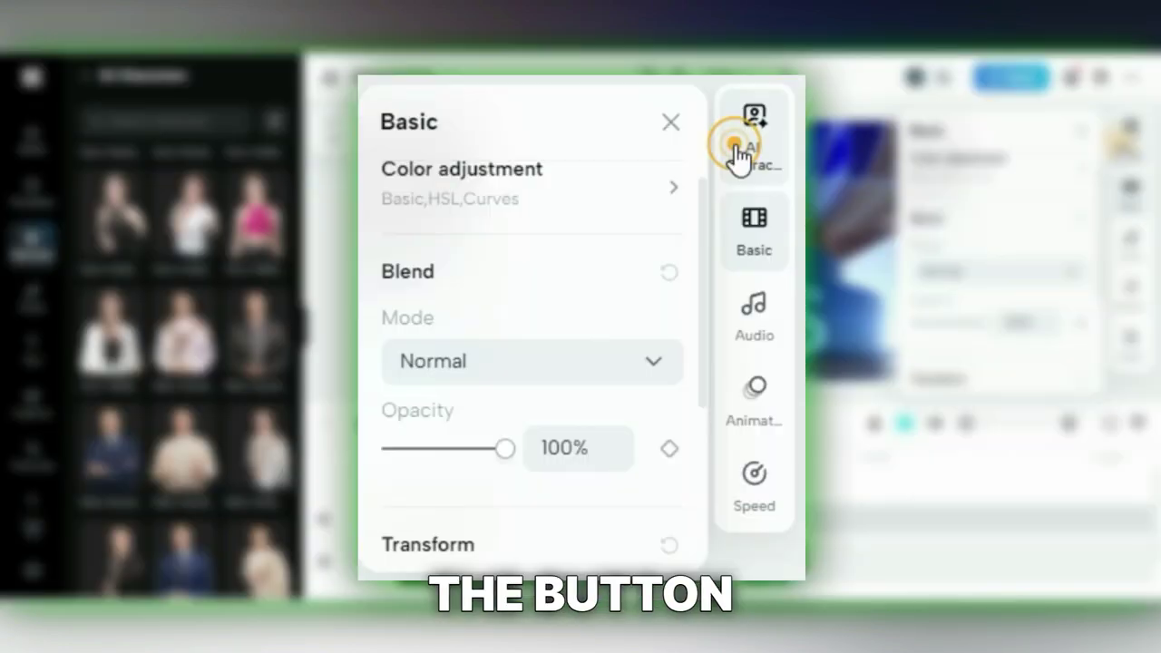
Replace the presenter's placeholder narration with the pasted Google script, then pick a voice and synthesize.
{"action": "left_click", "coordinate": [1130, 131]}
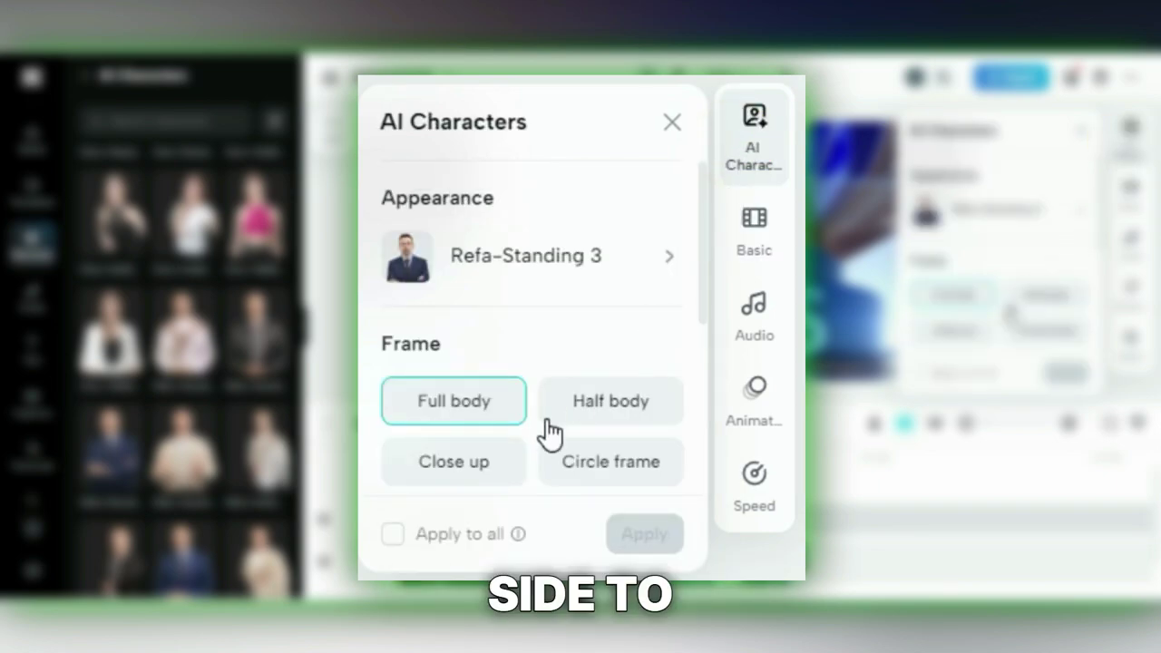
{"action": "scroll", "coordinate": [551, 433], "scroll_direction": "down", "scroll_amount": 3}
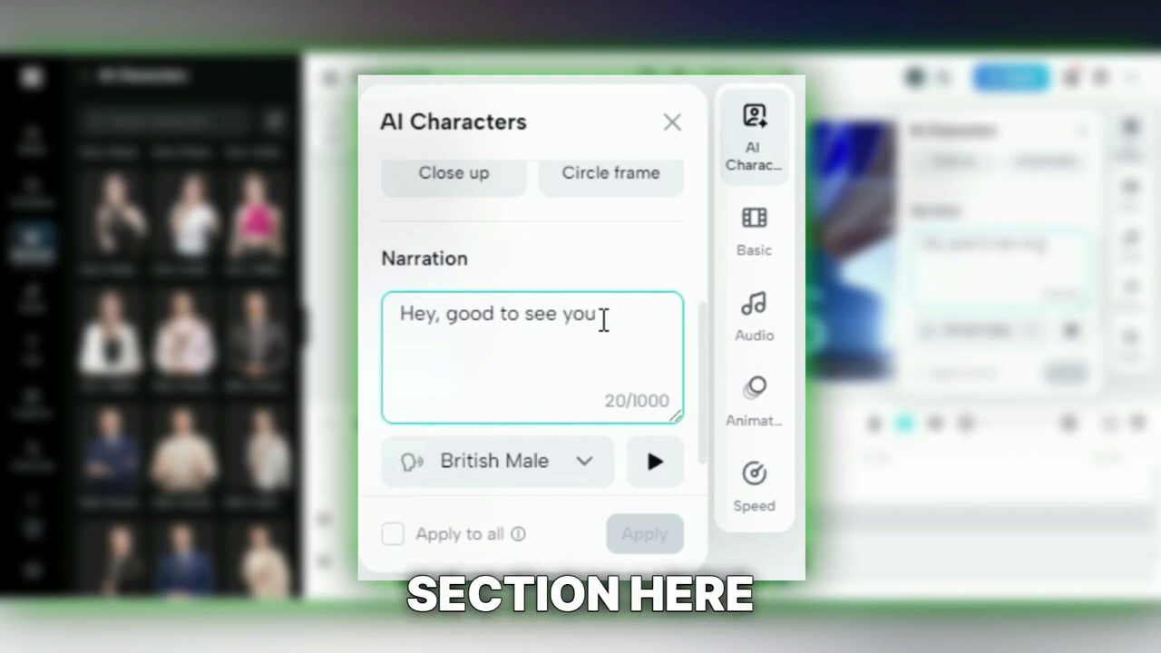
{"action": "left_click_drag", "start_coordinate": [603, 319], "coordinate": [402, 322]}
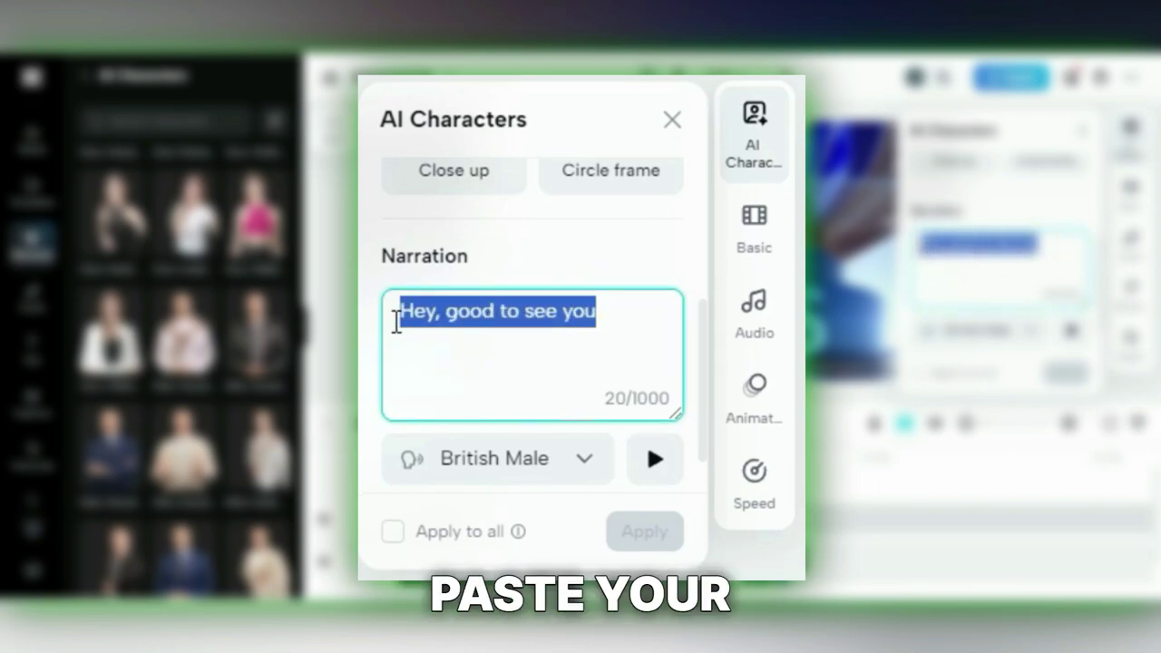
{"action": "key", "text": "BackSpace"}
{"action": "right_click", "coordinate": [947, 254]}
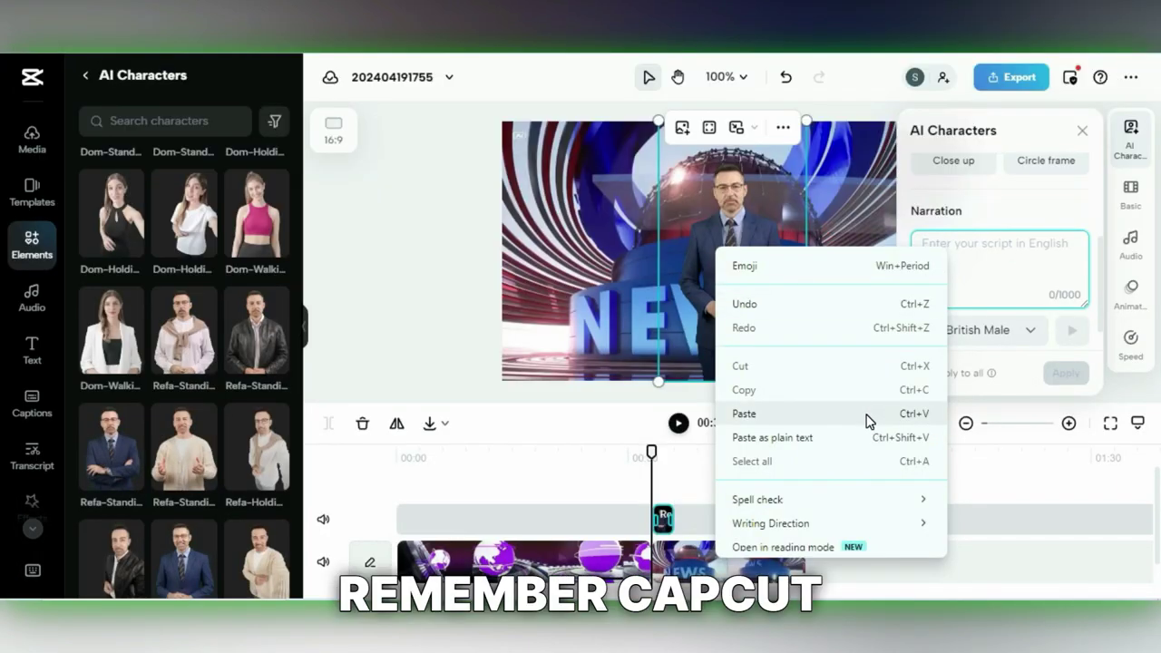
{"action": "left_click", "coordinate": [868, 414]}
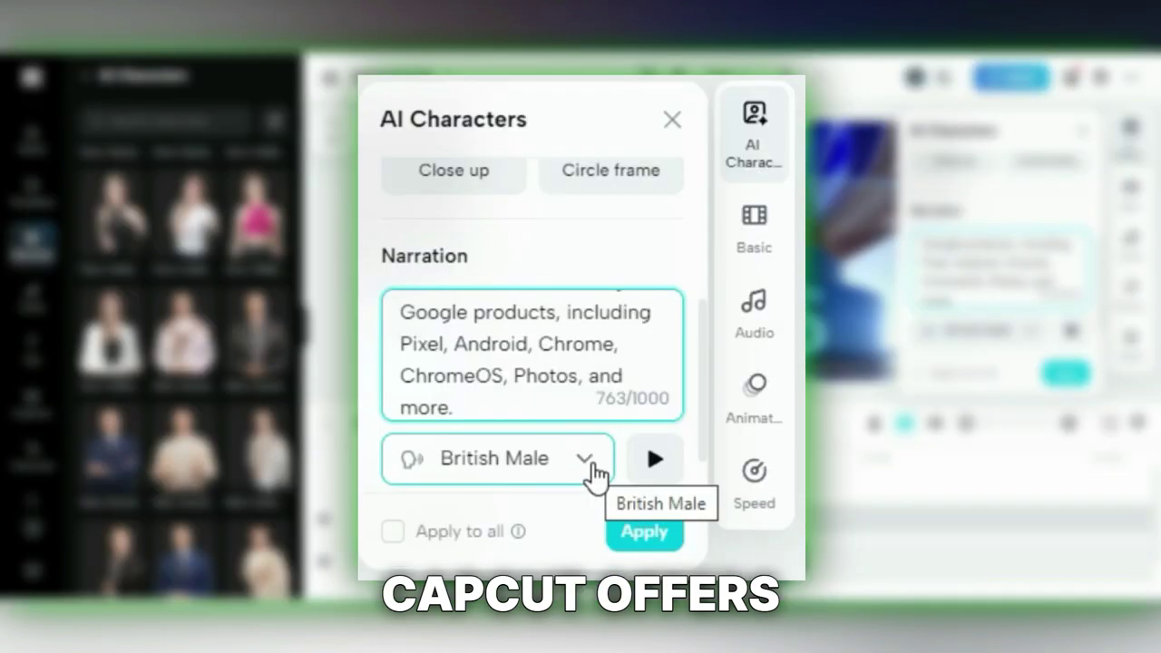
{"action": "left_click", "coordinate": [1033, 336]}
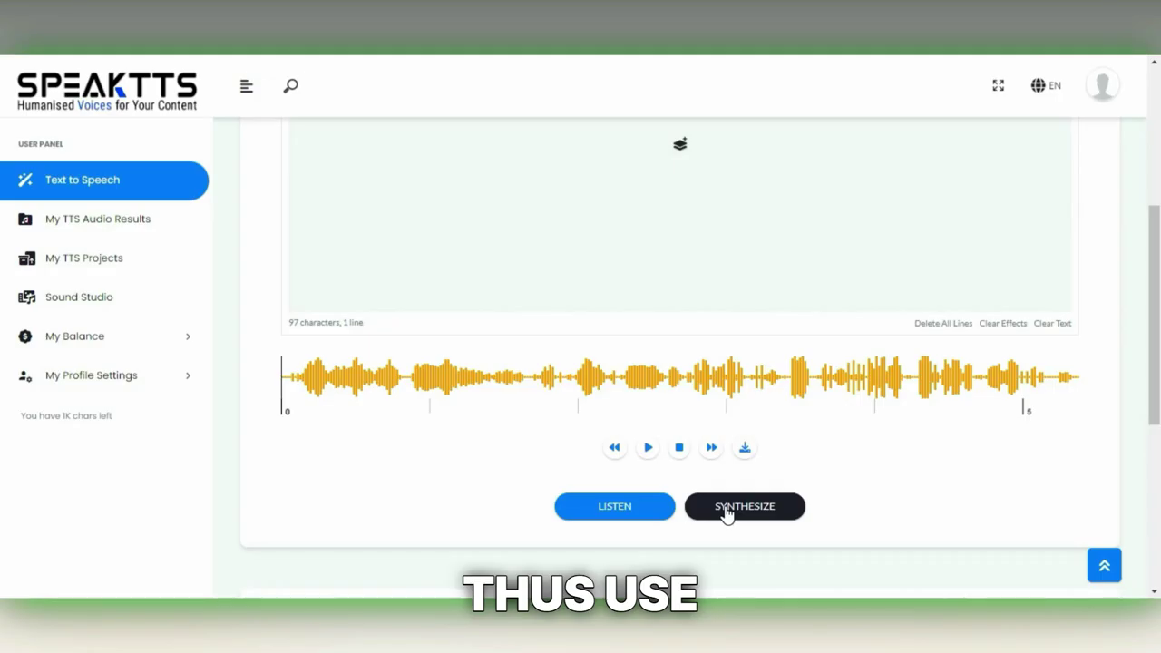
{"action": "left_click", "coordinate": [726, 513]}
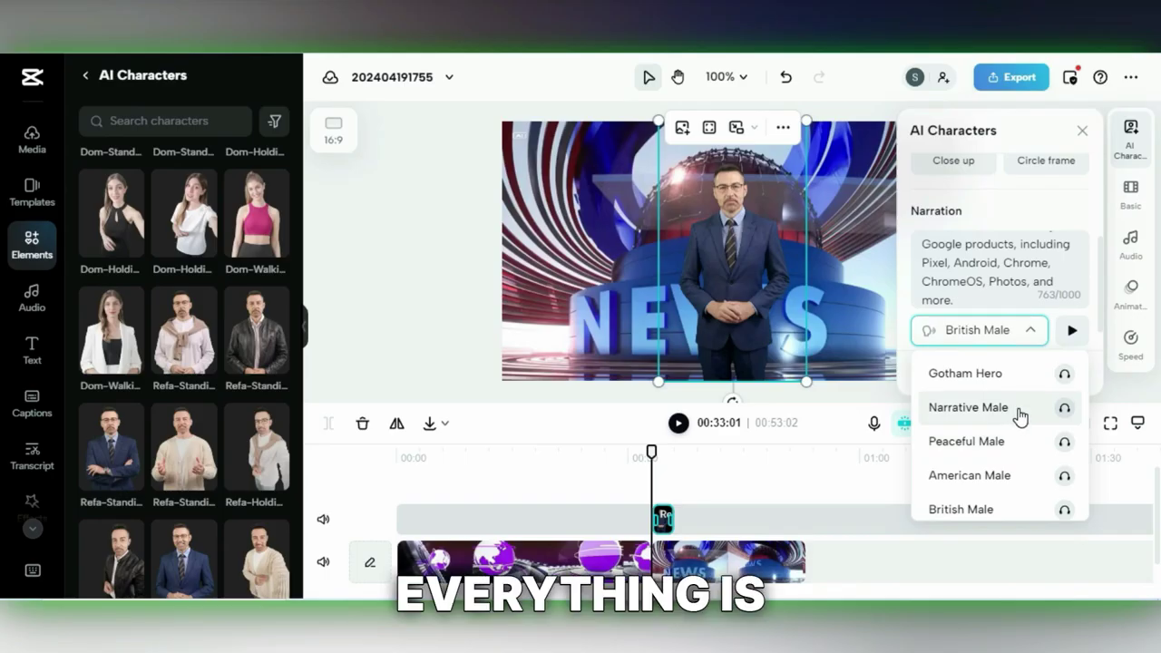
Tick Apply to all so the presenter's narration settings cover every character.
{"action": "left_click", "coordinate": [918, 373]}
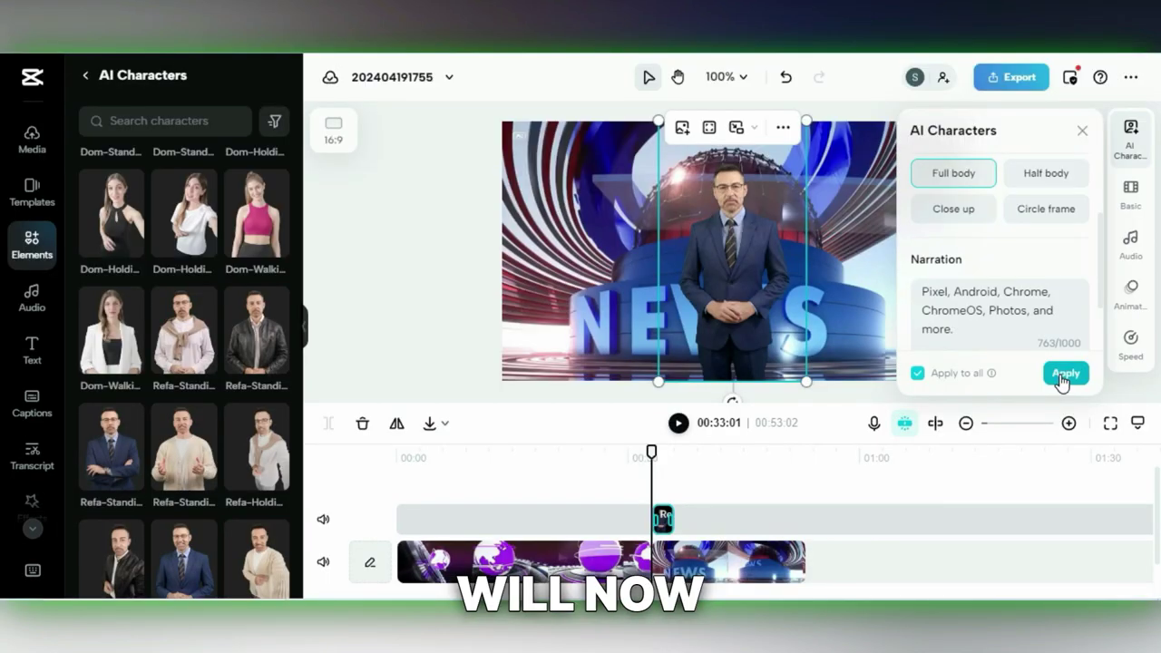
Apply the Google-script narration to generate the presenter's speech, then play back the lengthened clip.
{"action": "left_click", "coordinate": [1063, 368]}
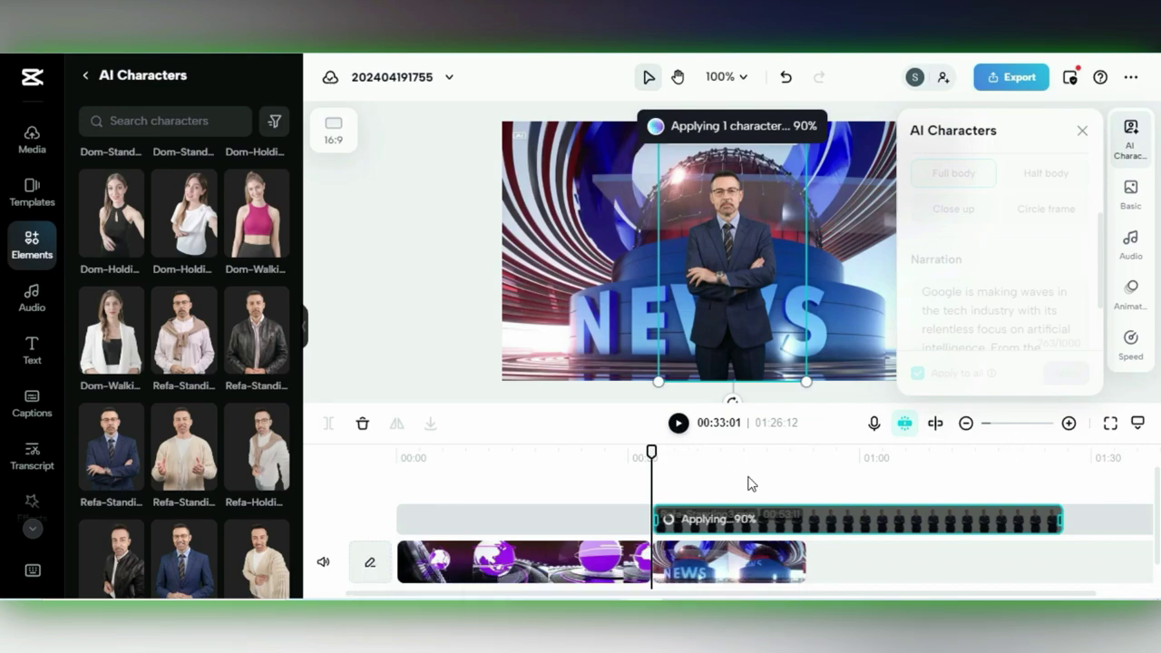
{"action": "left_click", "coordinate": [678, 423]}
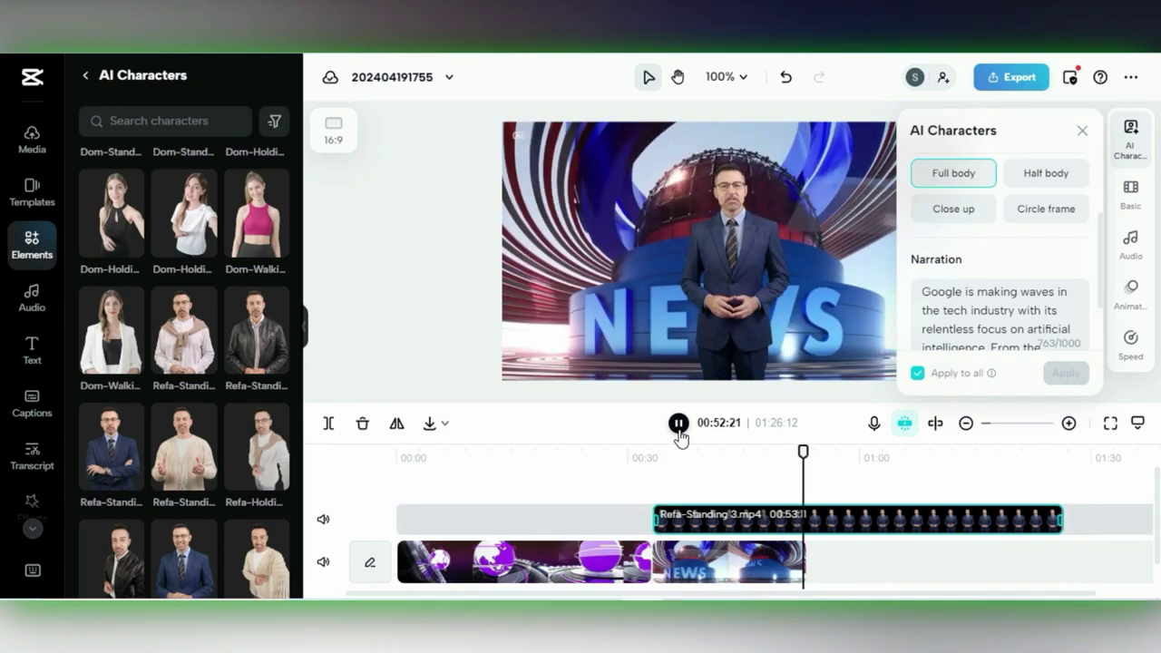
Stop the preview and trim the last NEWS studio background clip to end earlier.
{"action": "left_click", "coordinate": [679, 423]}
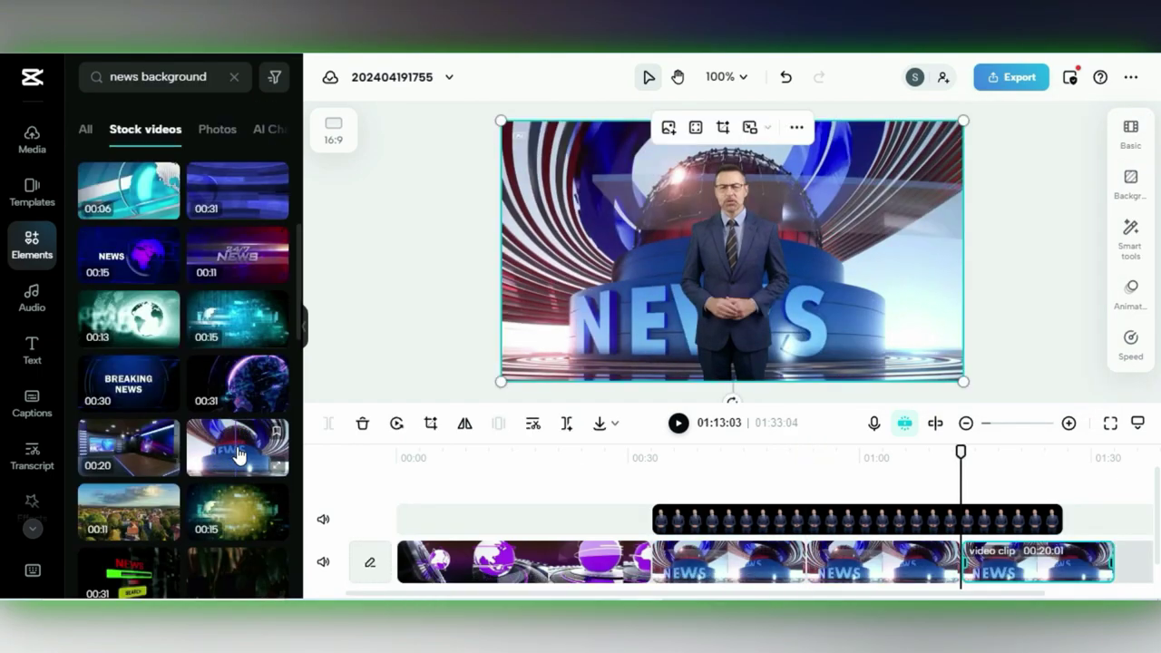
{"action": "left_click_drag", "start_coordinate": [1099, 569], "coordinate": [1085, 573]}
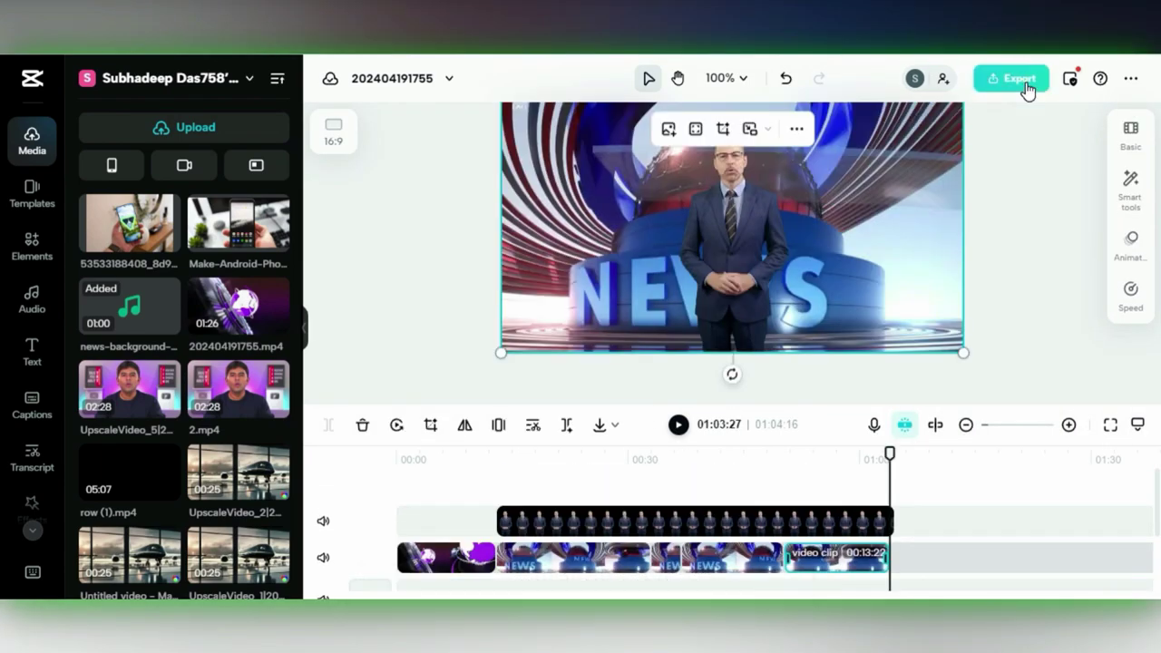
Export the CapCut news video and download it as an MP4 file.
{"action": "left_click", "coordinate": [1020, 79]}
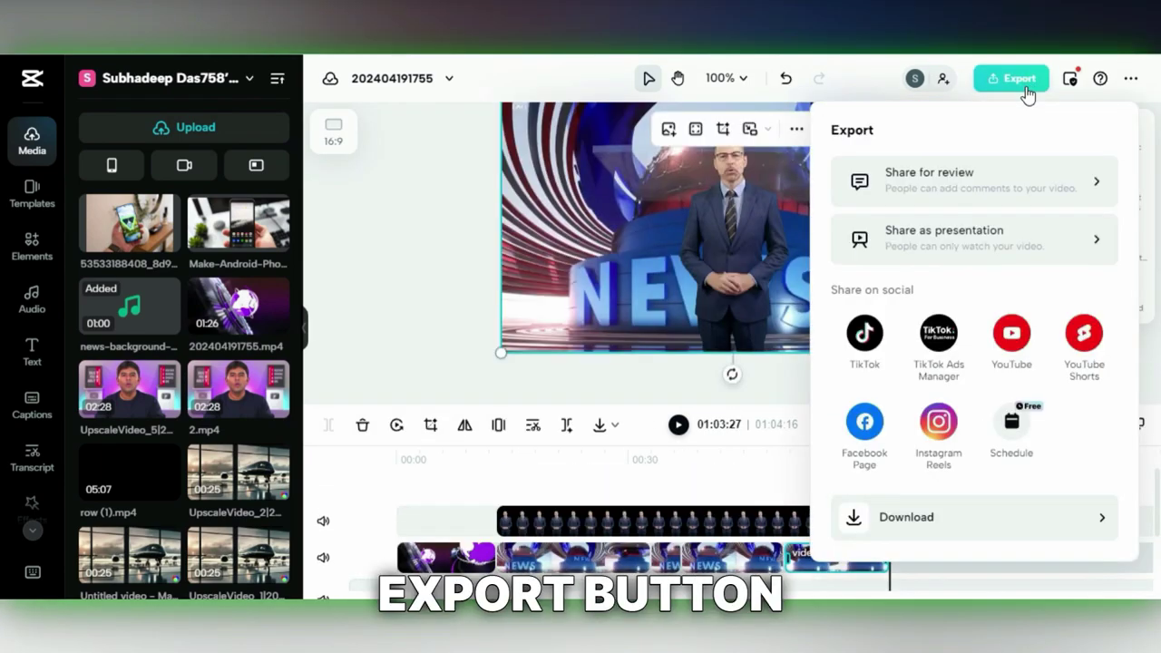
{"action": "left_click", "coordinate": [934, 523]}
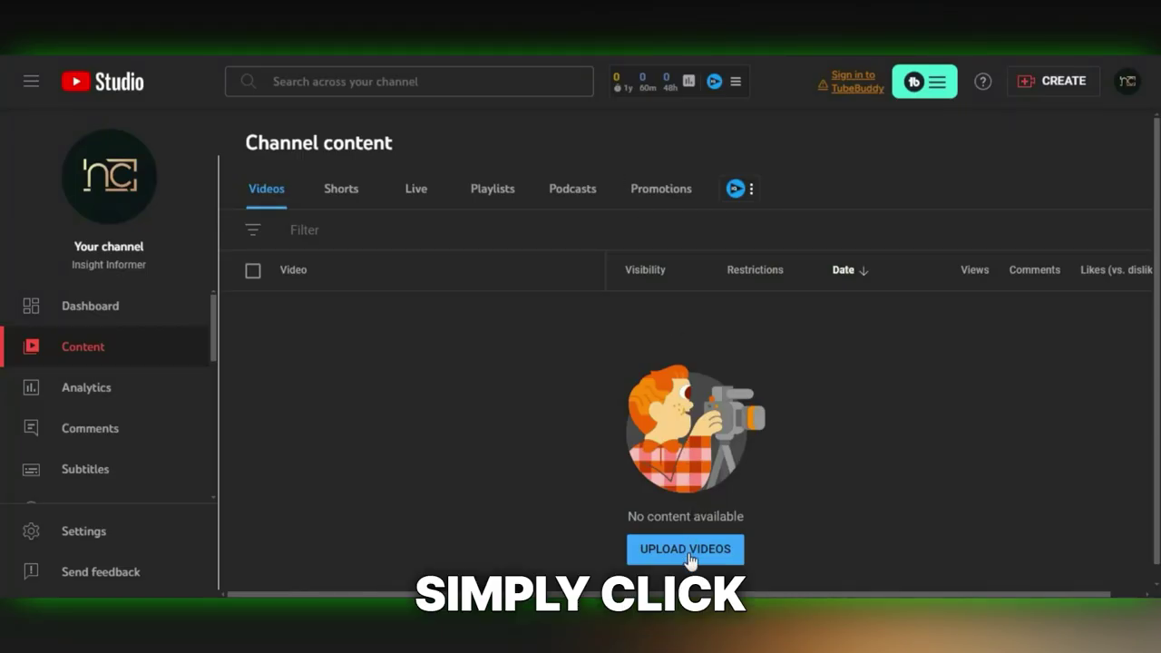
{"action": "left_click", "coordinate": [678, 554]}
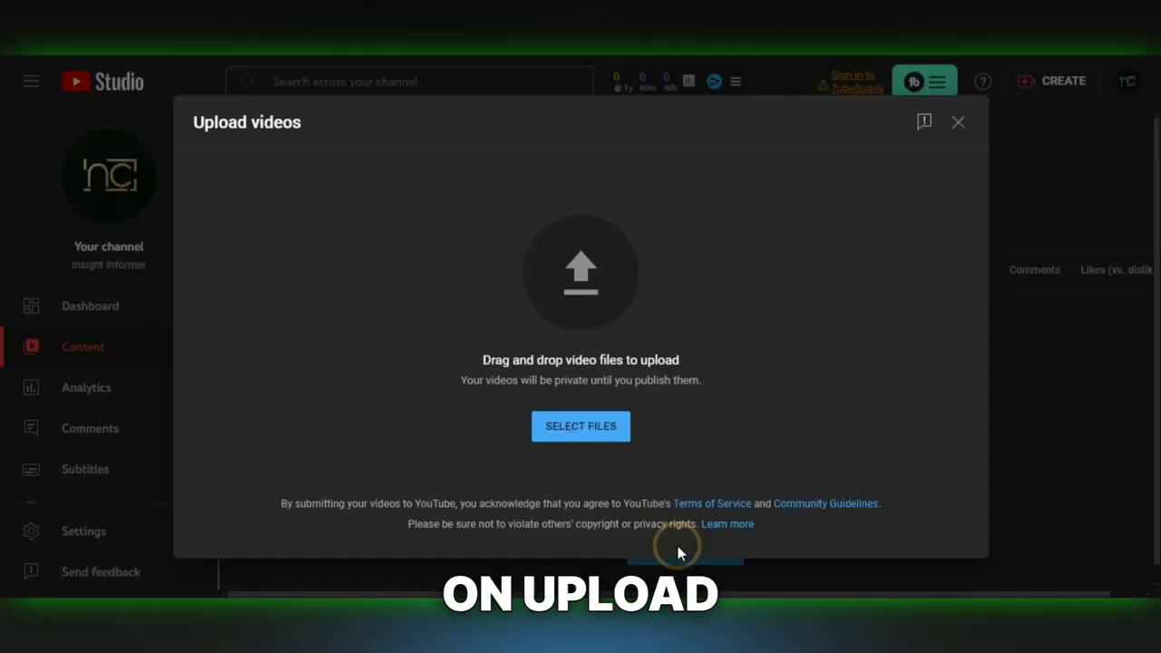
{"action": "left_click", "coordinate": [593, 439]}
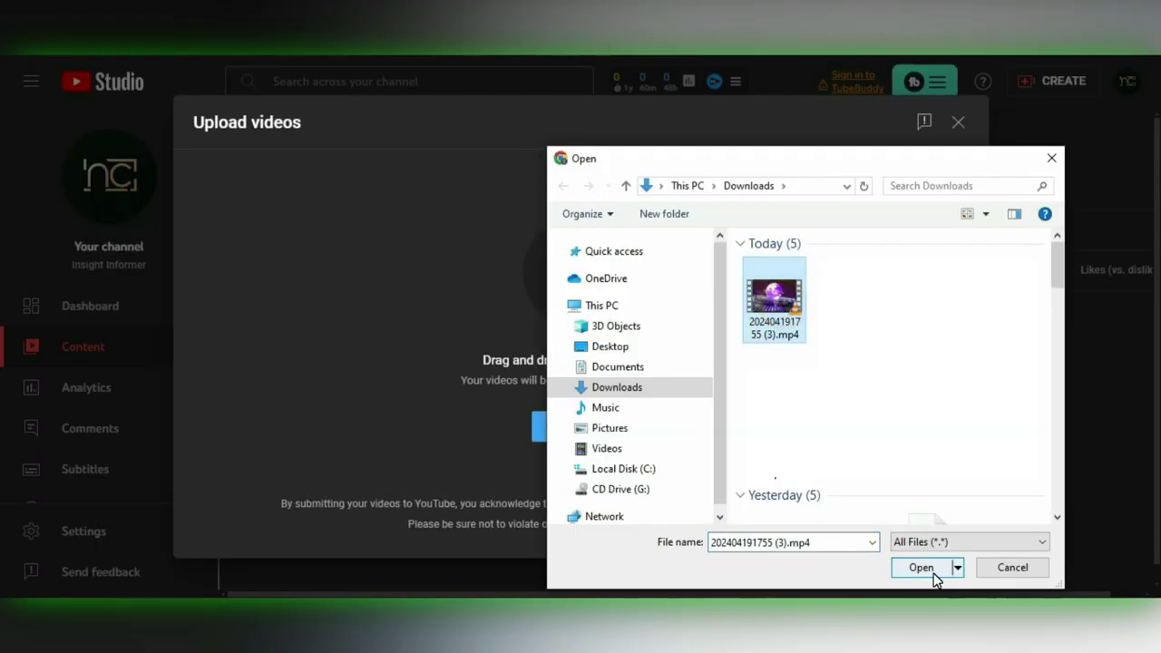
{"action": "left_click", "coordinate": [936, 578]}
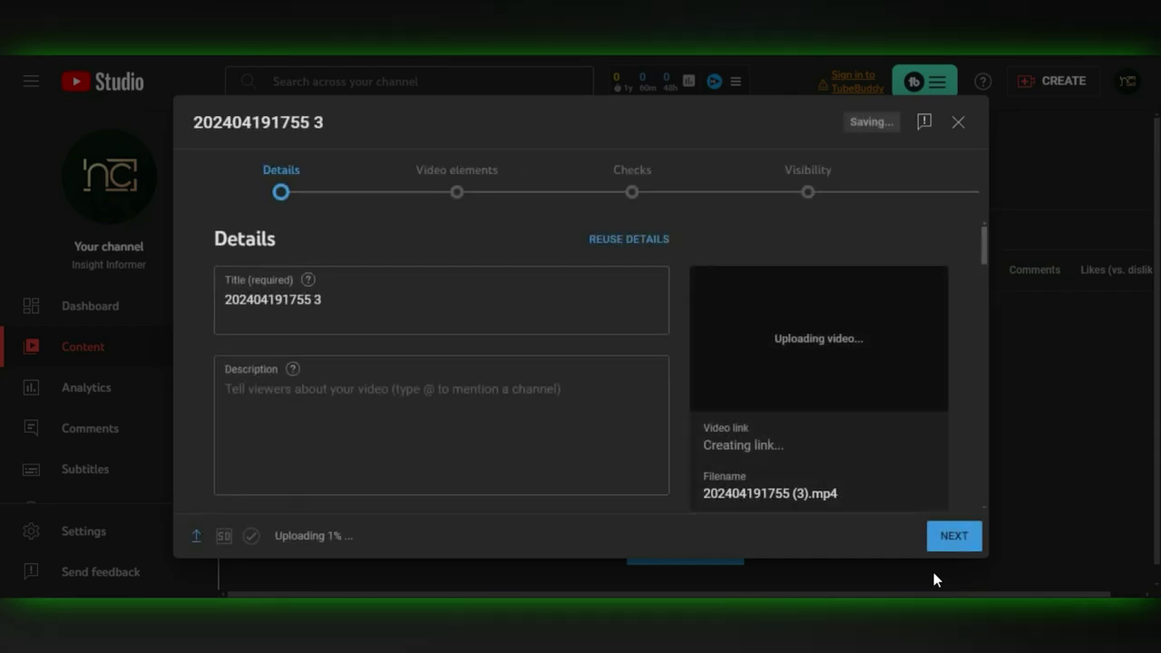
{"action": "type", "text": "New era in artificial intelligence"}
{"action": "scroll", "coordinate": [411, 327], "scroll_direction": "down", "scroll_amount": 2}
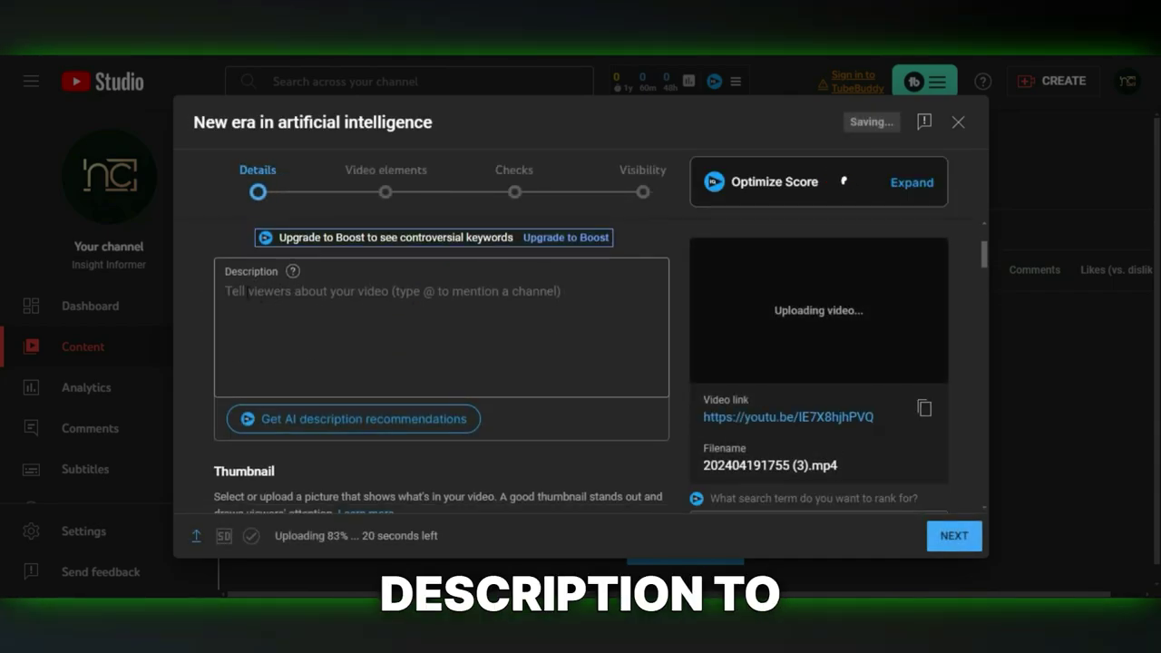
{"action": "scroll", "coordinate": [508, 352], "scroll_direction": "down", "scroll_amount": 1}
{"action": "scroll", "coordinate": [508, 351], "scroll_direction": "down", "scroll_amount": 3}
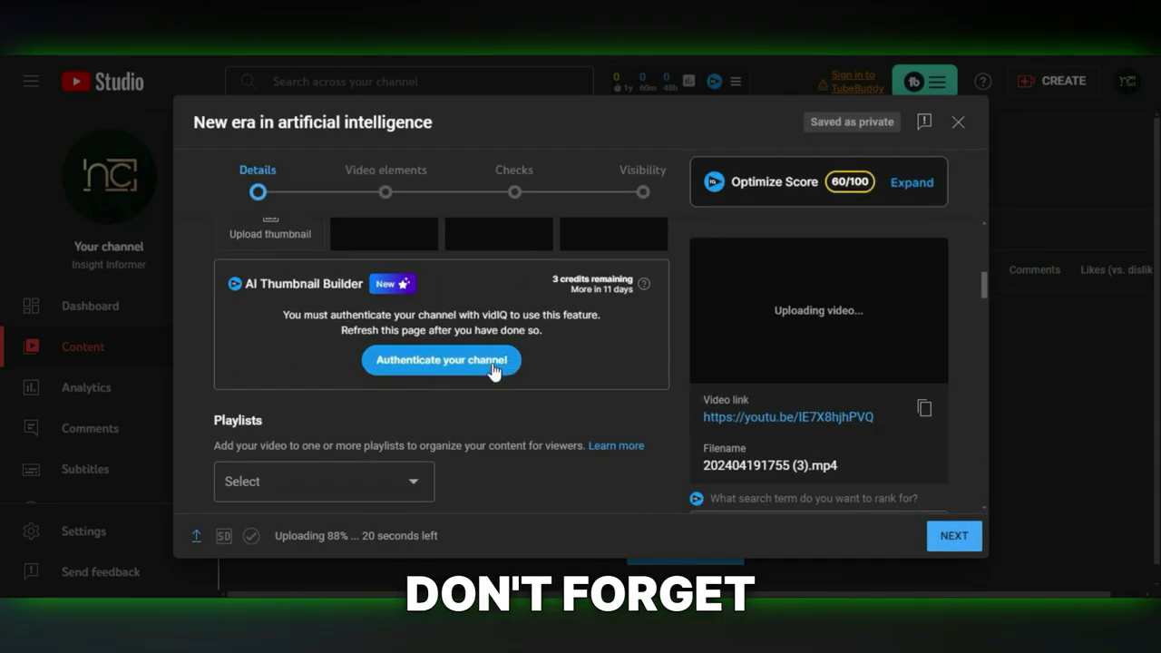
{"action": "scroll", "coordinate": [263, 390], "scroll_direction": "up", "scroll_amount": 2}
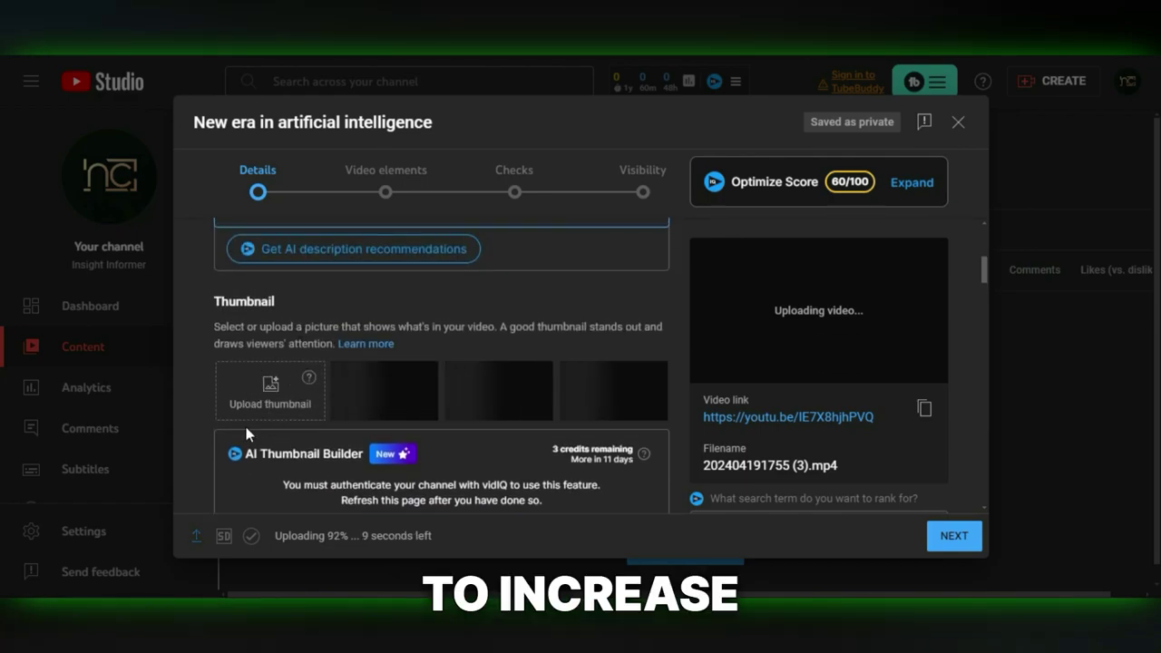
{"action": "scroll", "coordinate": [279, 398], "scroll_direction": "down", "scroll_amount": 5}
{"action": "scroll", "coordinate": [285, 407], "scroll_direction": "down", "scroll_amount": 3}
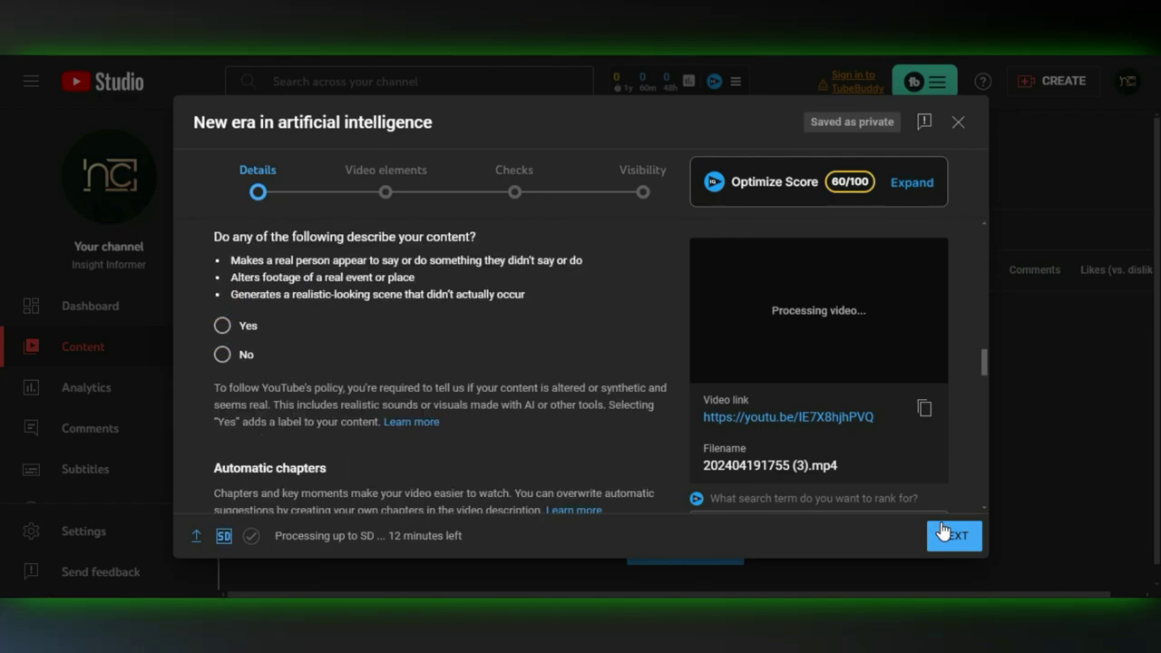
Advance through the details, video elements and checks steps, then publish the video as Public.
{"action": "left_click", "coordinate": [953, 536]}
{"action": "left_click", "coordinate": [954, 542]}
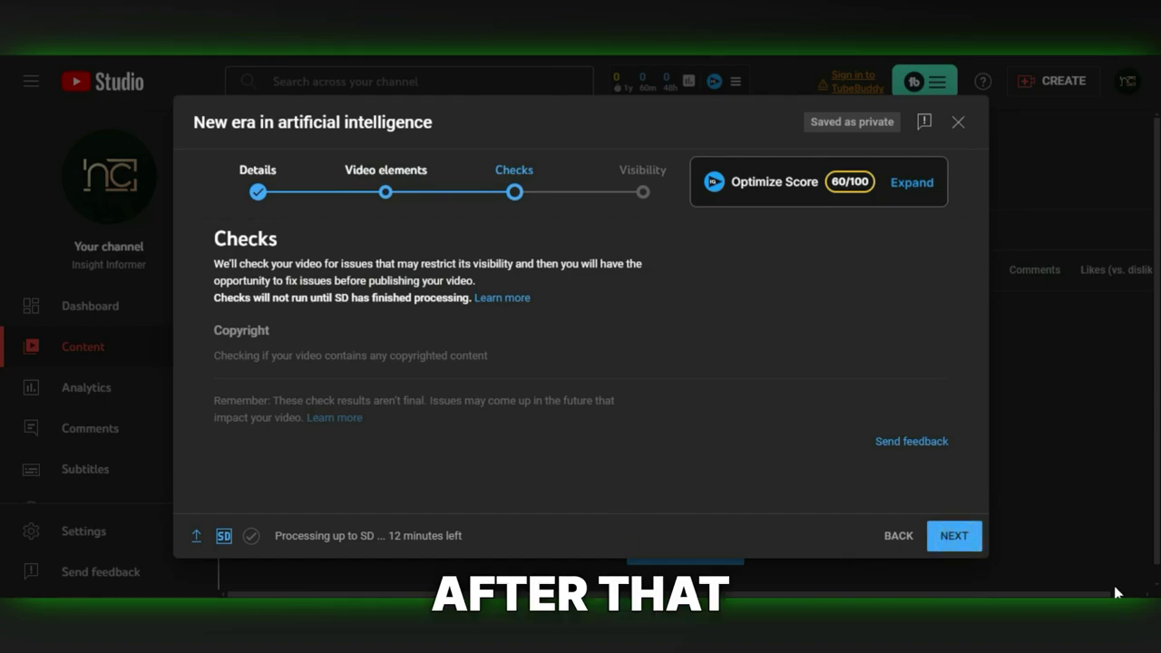
{"action": "left_click", "coordinate": [955, 542]}
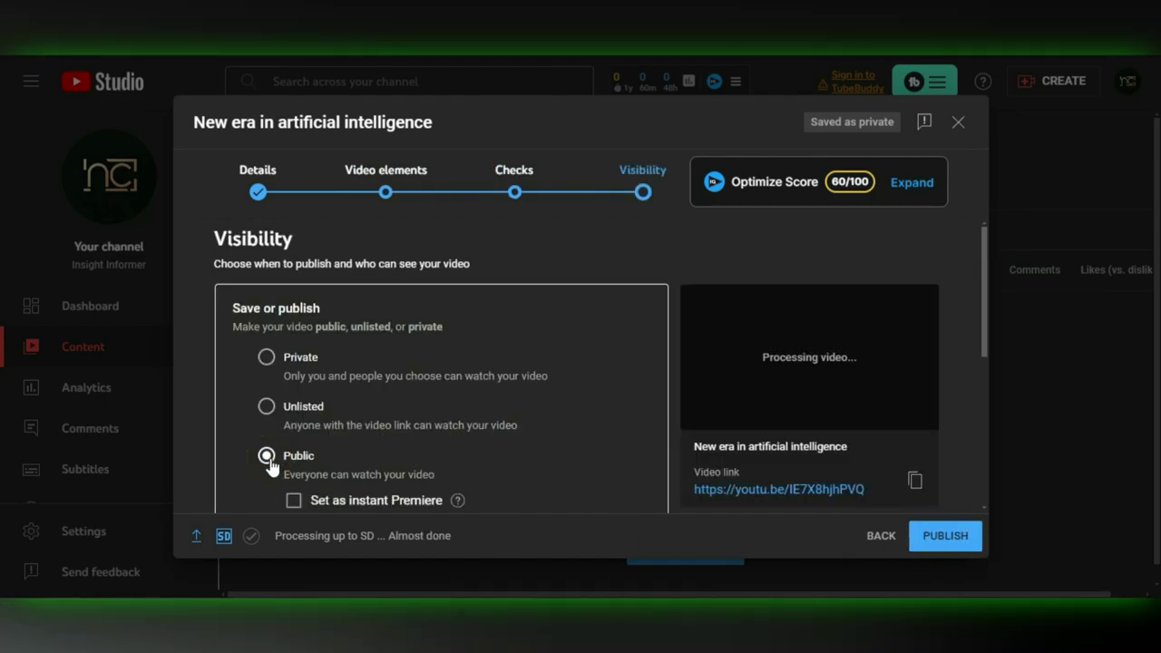
{"action": "left_click", "coordinate": [941, 541]}
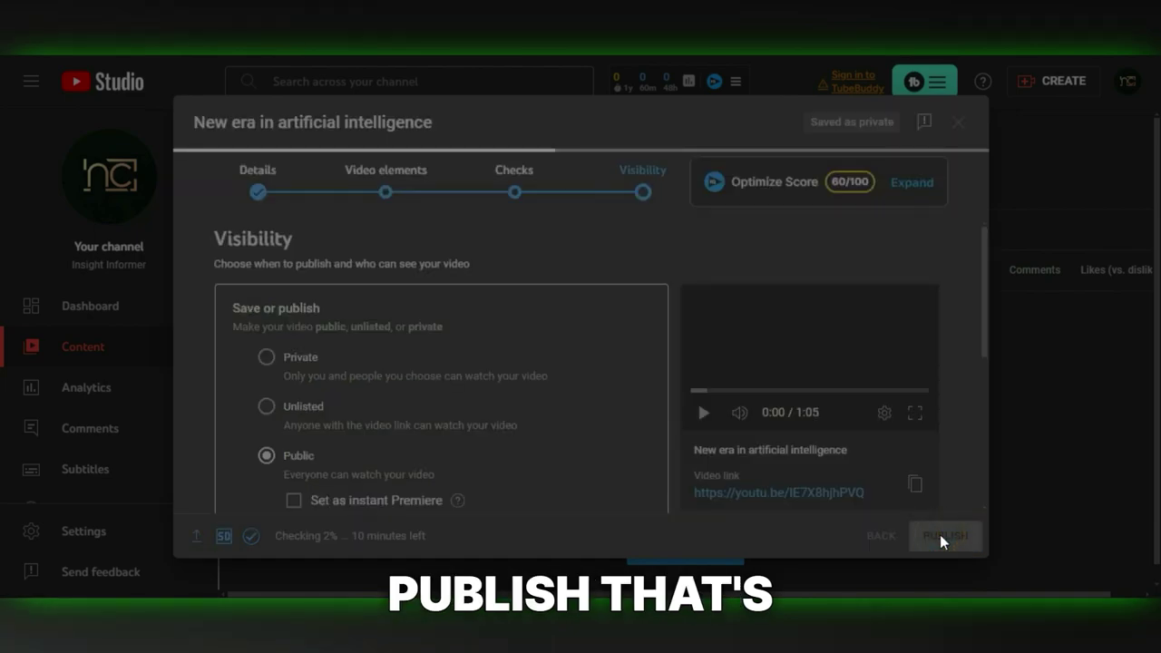